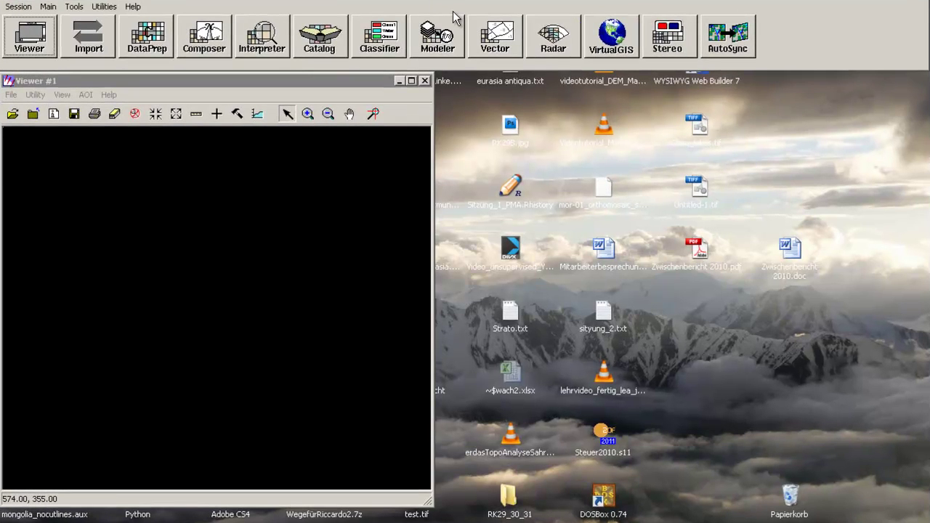
Enlarge the viewer, load ls_quarzate_19990820.img from the Sitzung_2 folder and fit the image to the window
{"action": "left_click", "coordinate": [380, 74]}
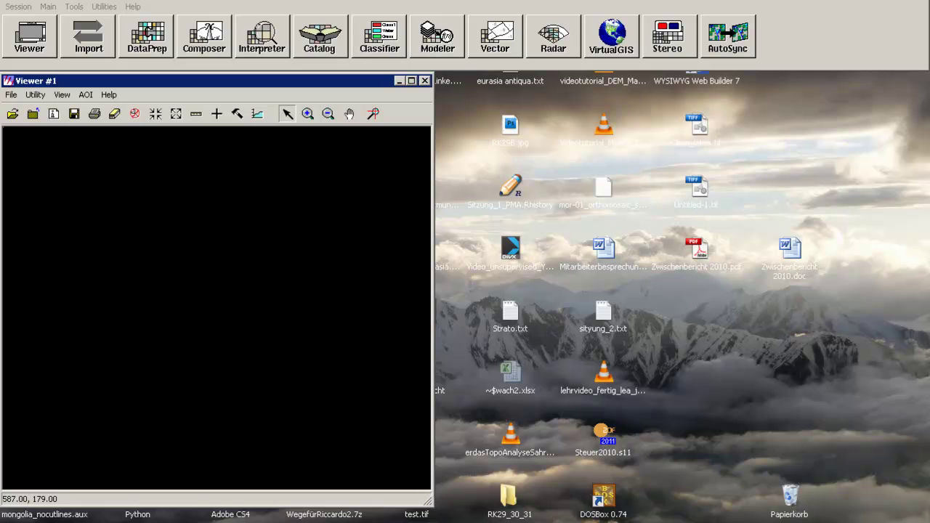
{"action": "left_click_drag", "start_coordinate": [429, 501], "coordinate": [434, 522]}
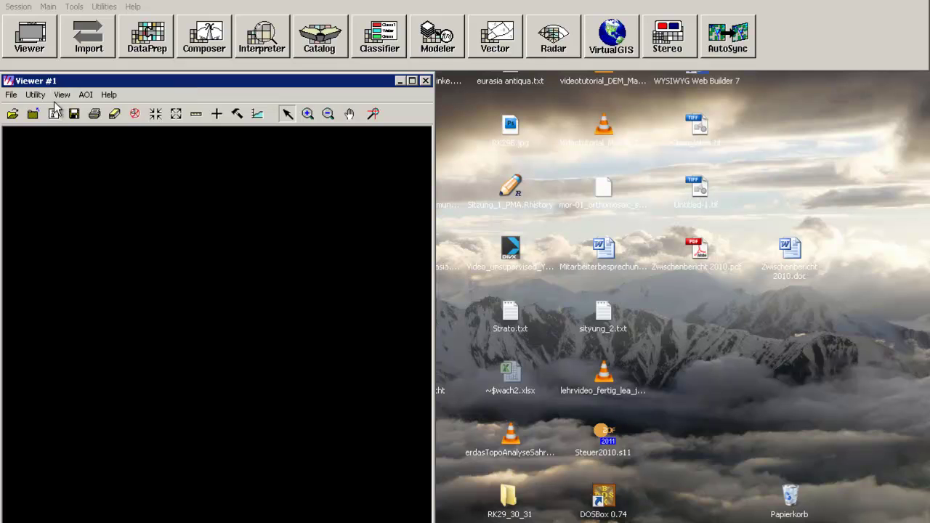
{"action": "left_click", "coordinate": [12, 114]}
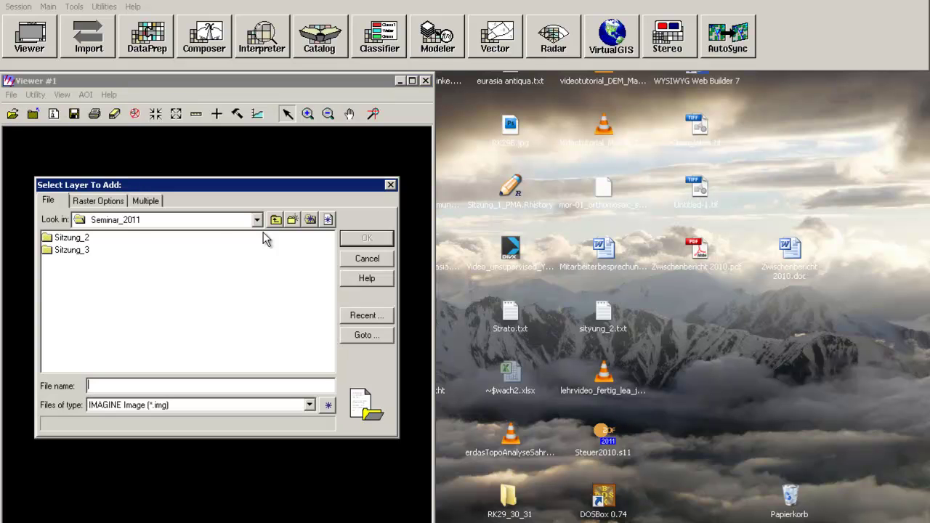
{"action": "double_click", "coordinate": [51, 236]}
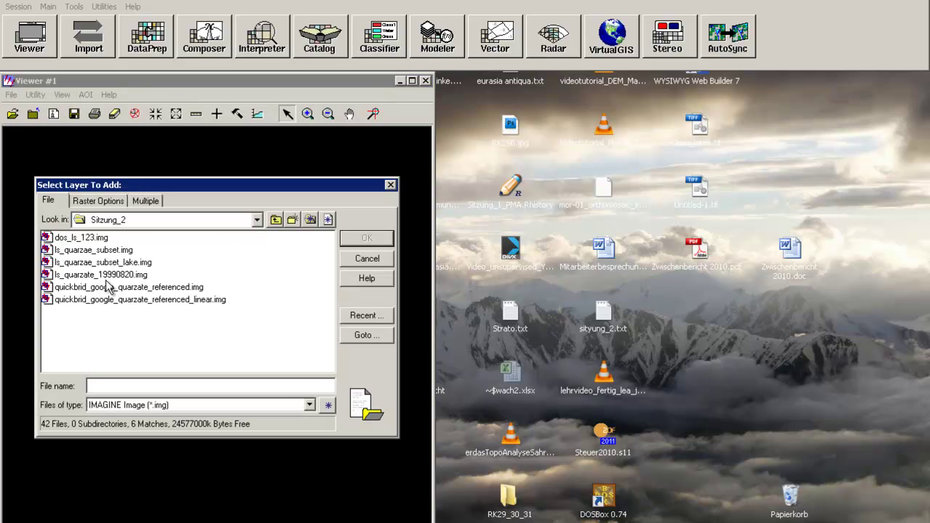
{"action": "double_click", "coordinate": [109, 275]}
{"action": "right_click", "coordinate": [253, 245]}
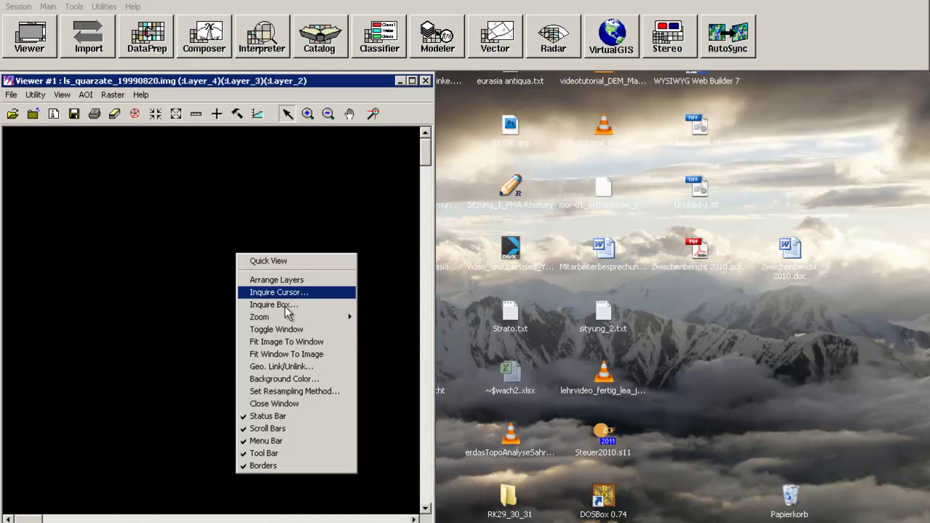
{"action": "left_click", "coordinate": [303, 341]}
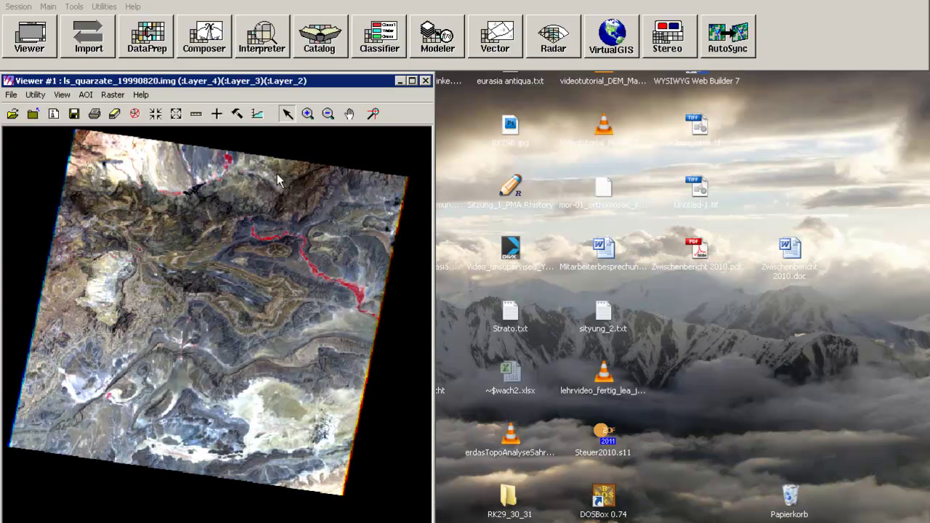
Place the inquire cursor on the dark lake in the north of the image and examine its pixel values across the layers
{"action": "left_click", "coordinate": [217, 114]}
{"action": "left_click_drag", "start_coordinate": [217, 327], "coordinate": [197, 191]}
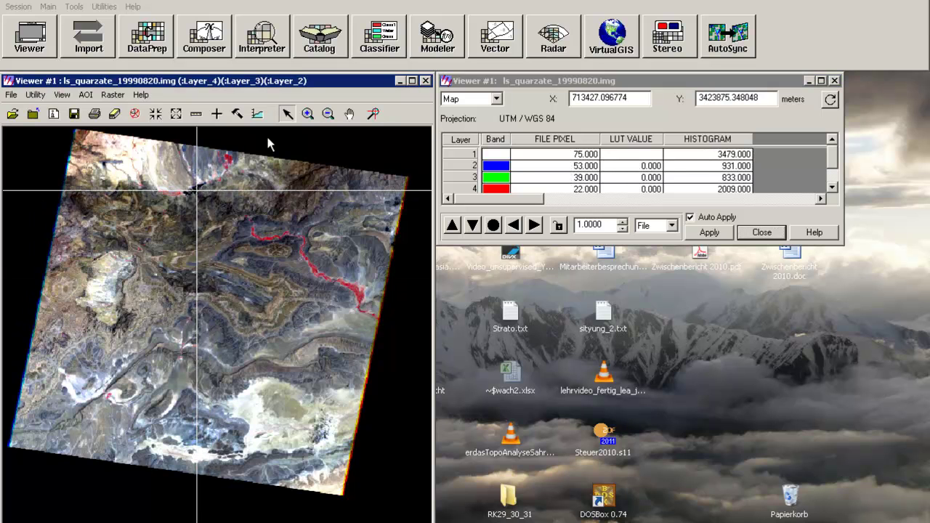
{"action": "left_click", "coordinate": [307, 114]}
{"action": "left_click", "coordinate": [231, 208]}
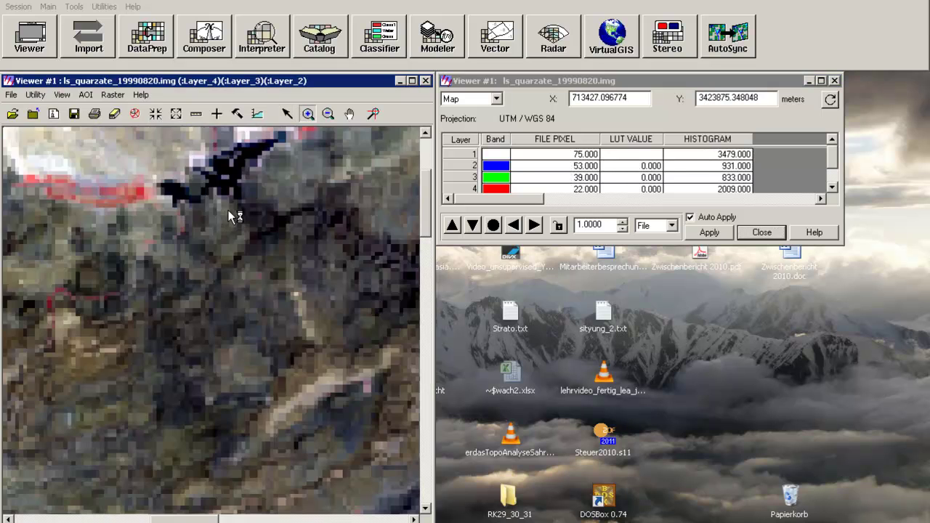
{"action": "left_click", "coordinate": [273, 312]}
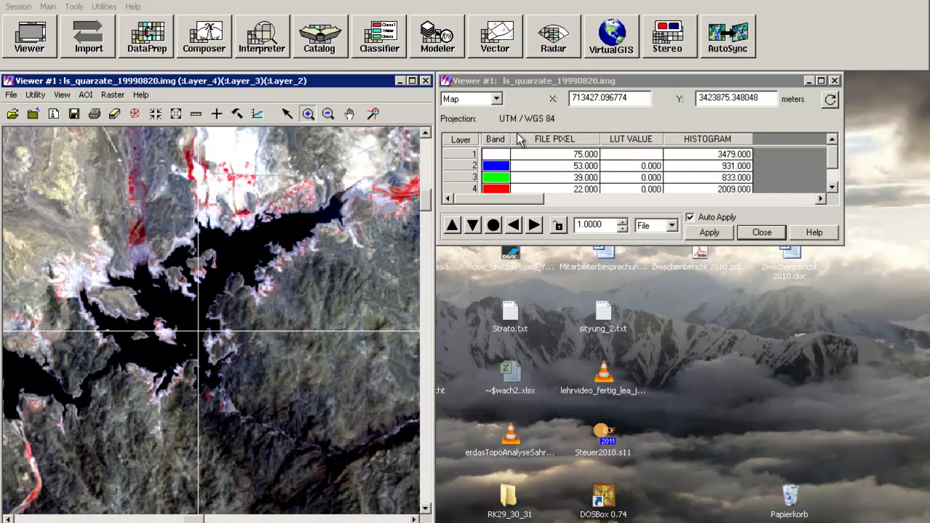
{"action": "left_click", "coordinate": [815, 160]}
{"action": "scroll", "coordinate": [815, 160], "scroll_direction": "down", "scroll_amount": 1}
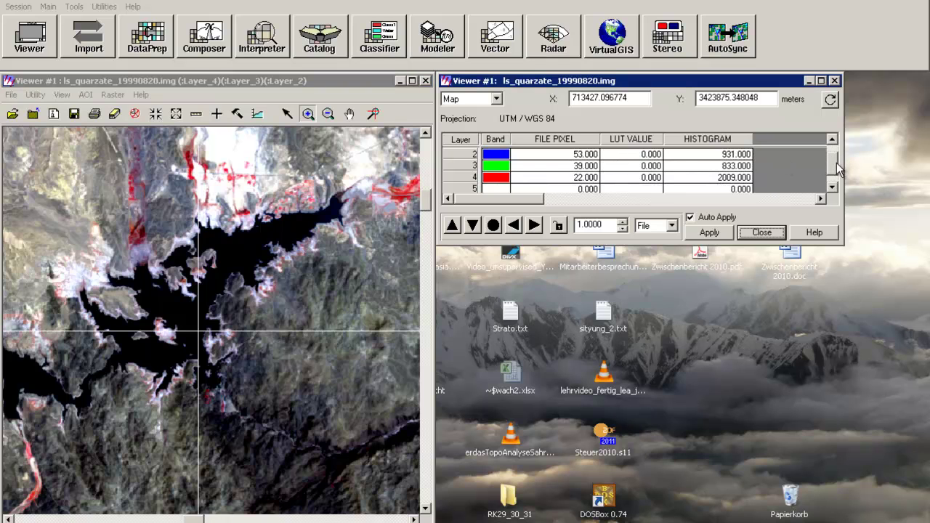
{"action": "scroll", "coordinate": [836, 163], "scroll_direction": "down", "scroll_amount": 1}
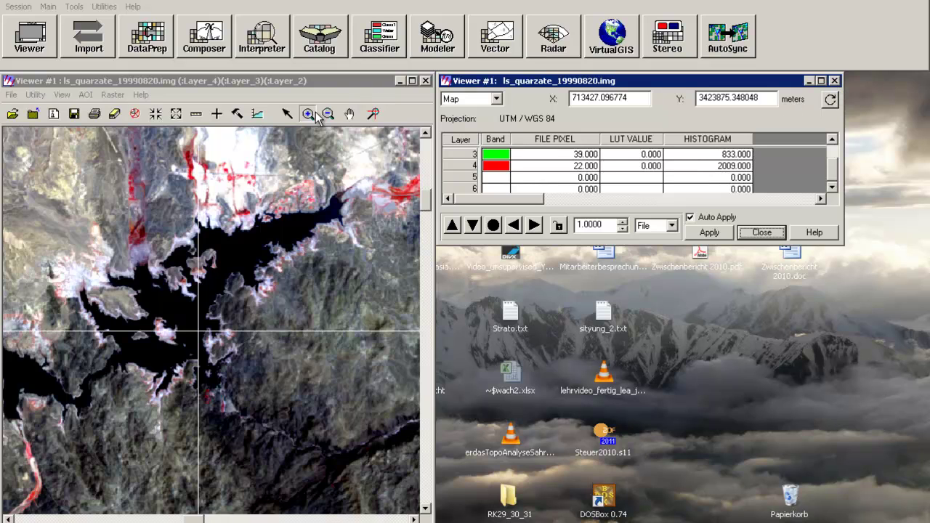
Move the inquire cursor slightly north onto open lake water and inspect the pixel values of the higher layers
{"action": "left_click", "coordinate": [287, 114]}
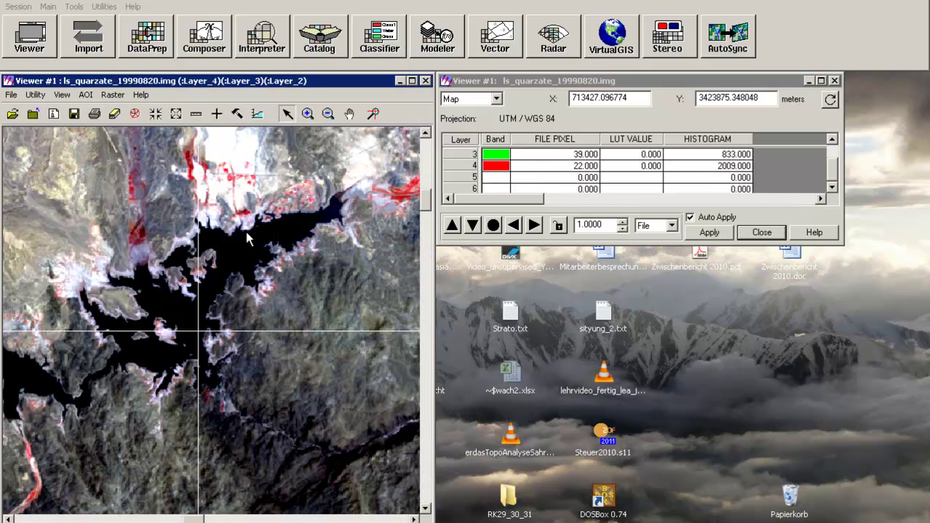
{"action": "left_click_drag", "start_coordinate": [200, 332], "coordinate": [196, 316]}
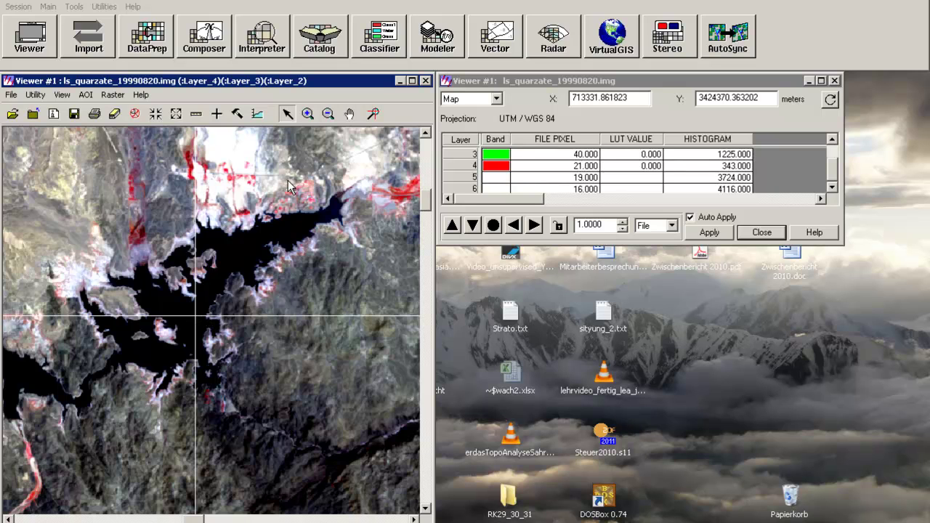
{"action": "left_click", "coordinate": [308, 114]}
{"action": "left_click_drag", "start_coordinate": [132, 215], "coordinate": [279, 393]}
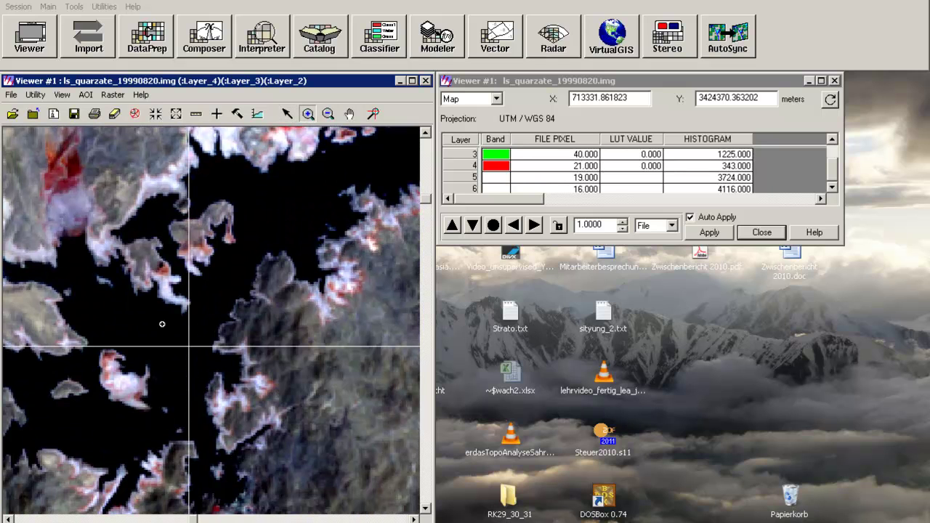
{"action": "left_click_drag", "start_coordinate": [155, 320], "coordinate": [243, 388]}
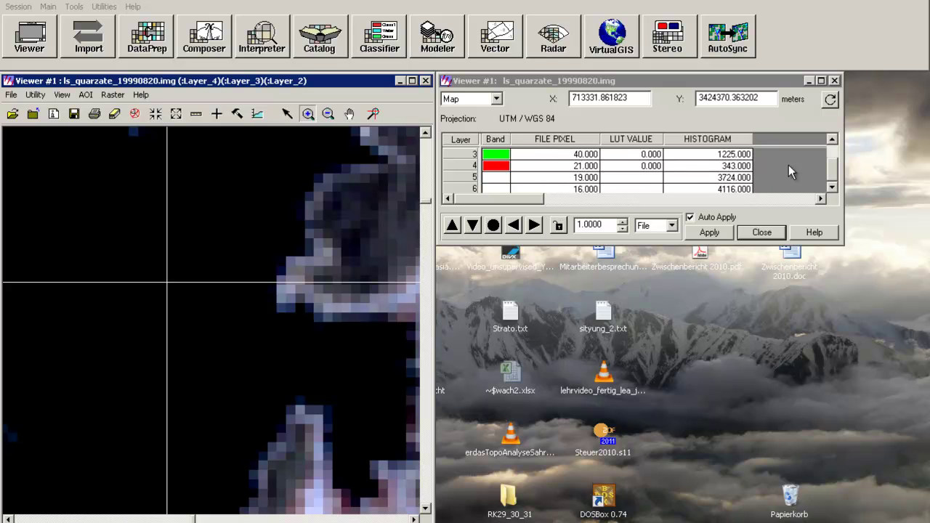
{"action": "mouse_move", "coordinate": [832, 170]}
{"action": "left_mouse_down"}
{"action": "mouse_move", "coordinate": [832, 155]}
{"action": "mouse_move", "coordinate": [835, 172]}
{"action": "left_mouse_up"}
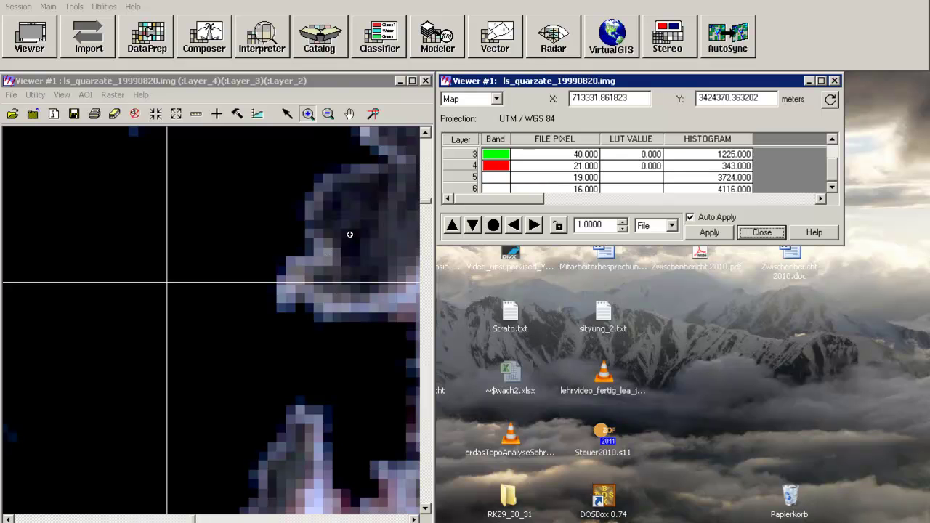
Reposition the inquire cursor on the lake in the wider image view and compare the file pixel values of layers 1 to 6
{"action": "left_click", "coordinate": [329, 117]}
{"action": "left_click_drag", "start_coordinate": [148, 250], "coordinate": [244, 349]}
{"action": "left_click_drag", "start_coordinate": [192, 272], "coordinate": [240, 371]}
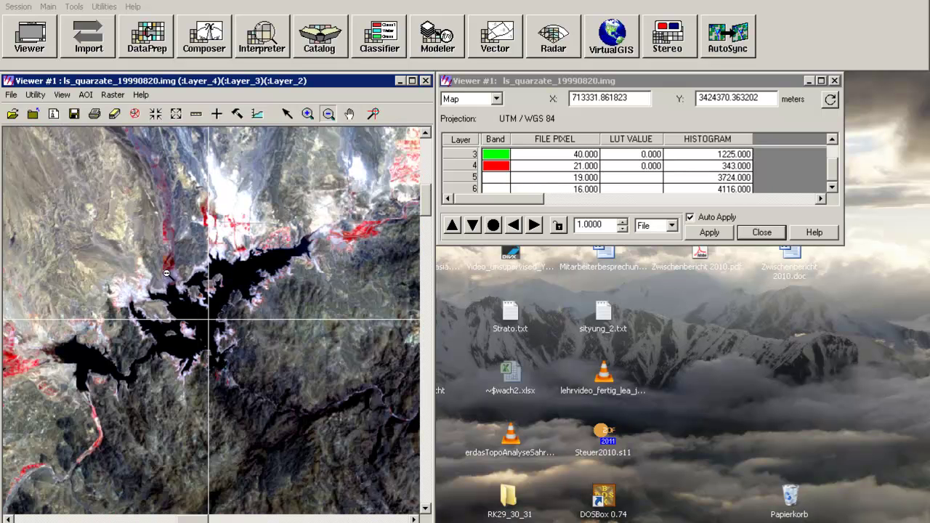
{"action": "left_click_drag", "start_coordinate": [165, 270], "coordinate": [294, 384]}
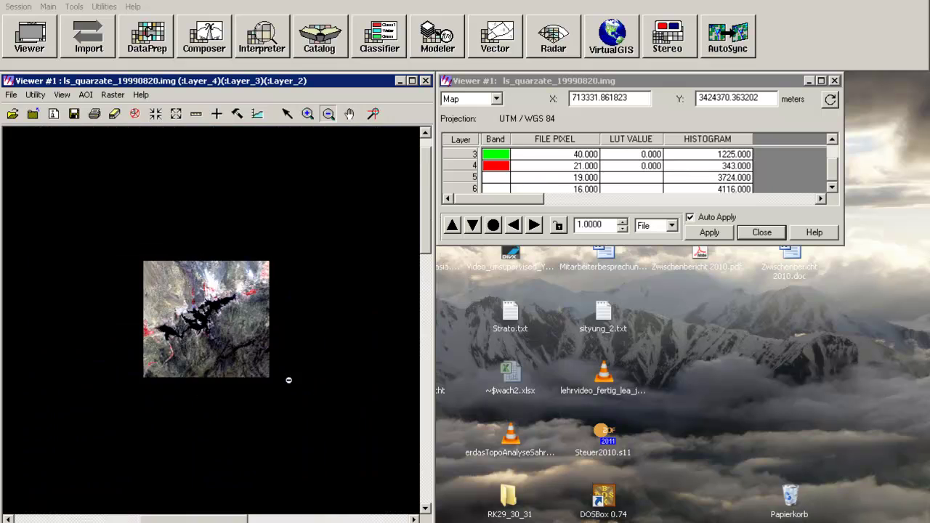
{"action": "left_click_drag", "start_coordinate": [835, 163], "coordinate": [834, 153]}
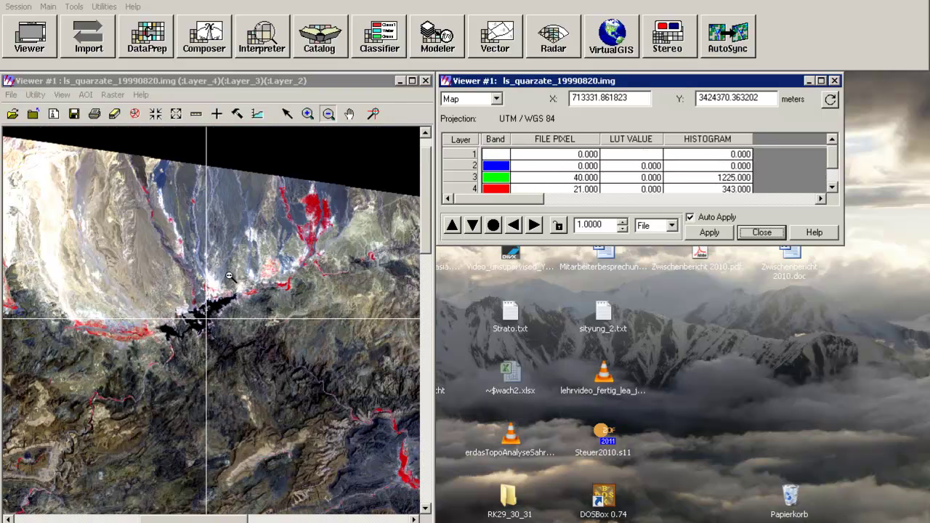
{"action": "left_click", "coordinate": [287, 114]}
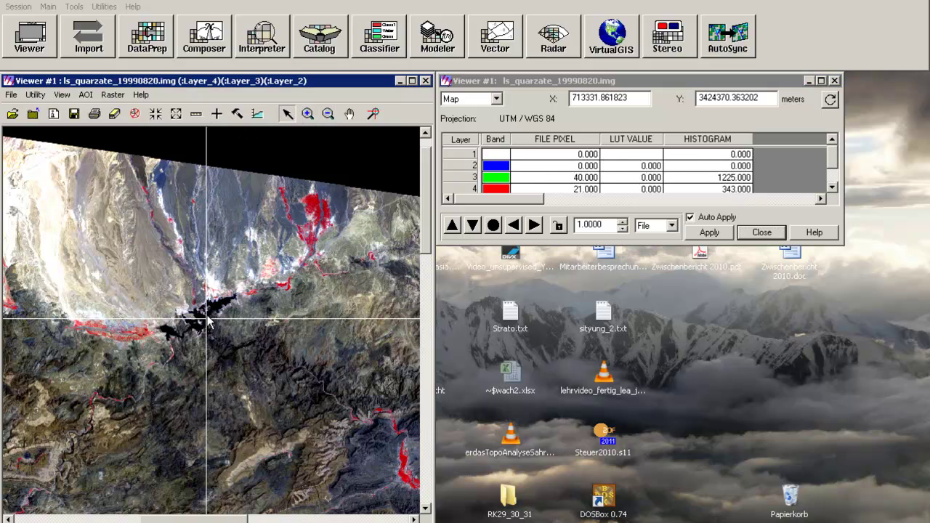
{"action": "left_click_drag", "start_coordinate": [208, 323], "coordinate": [207, 322]}
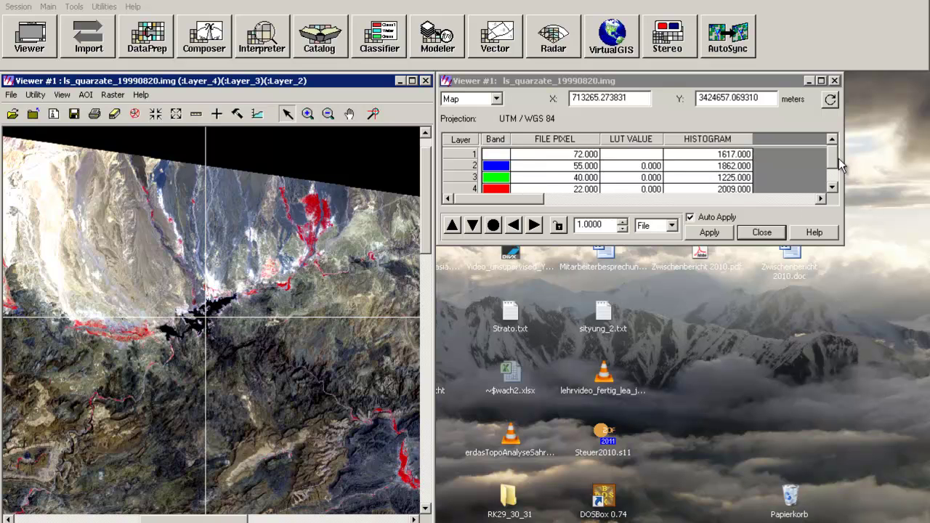
{"action": "left_click_drag", "start_coordinate": [836, 158], "coordinate": [835, 174]}
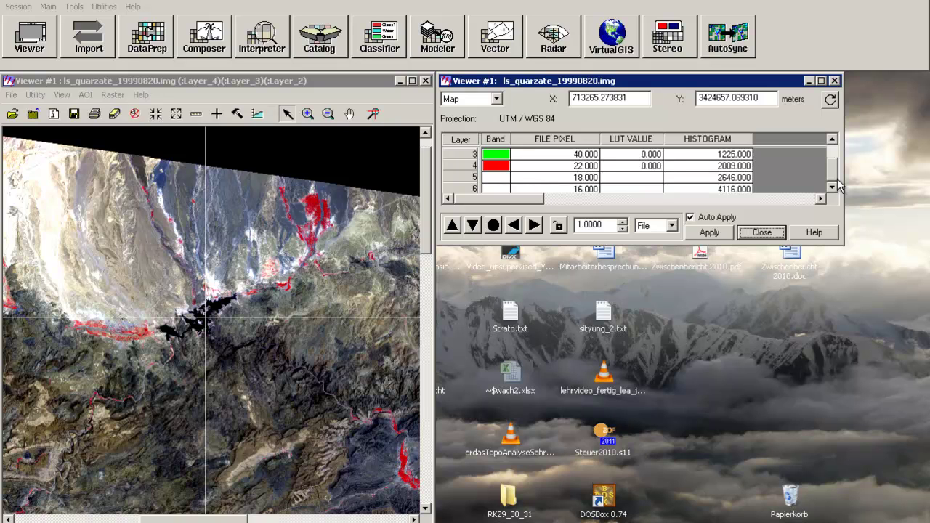
{"action": "left_click_drag", "start_coordinate": [835, 173], "coordinate": [836, 156]}
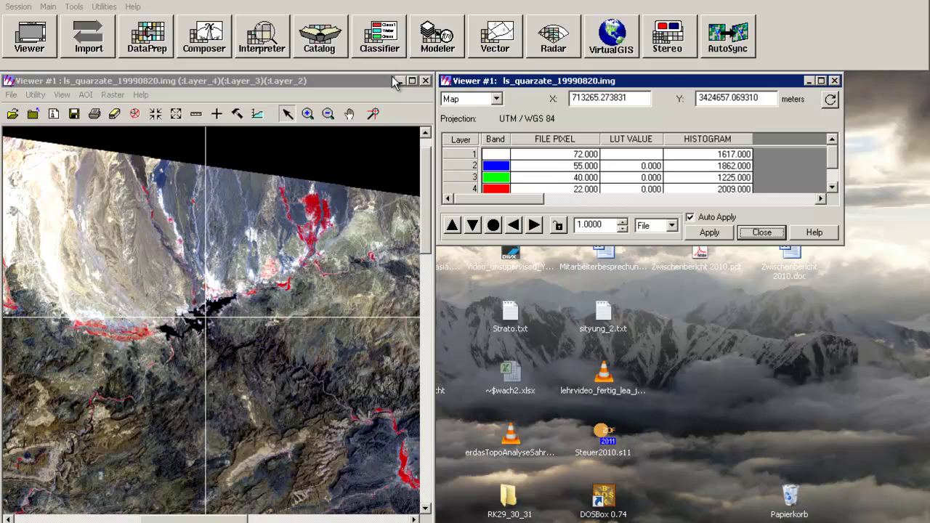
Open a new model in Model Maker and arrange its window and tool palette beside the image viewer
{"action": "left_click", "coordinate": [433, 38]}
{"action": "left_click", "coordinate": [520, 98]}
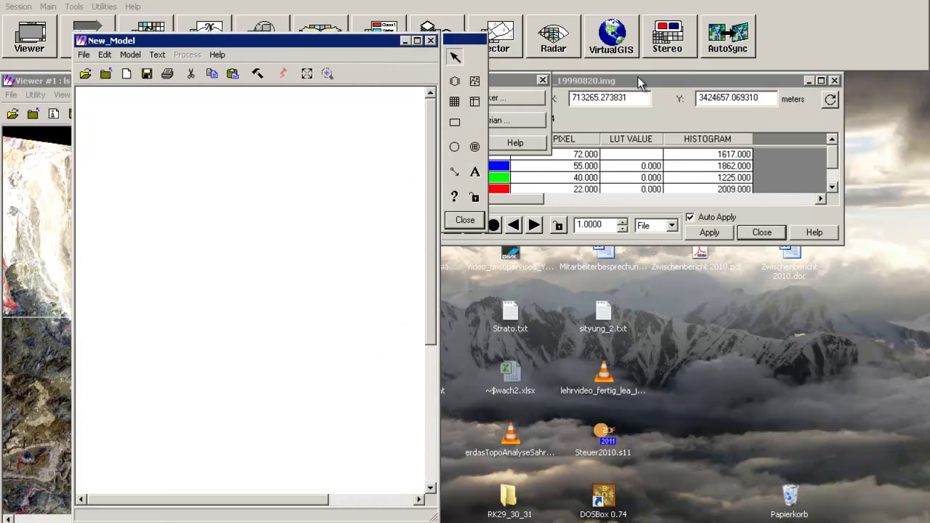
{"action": "left_click_drag", "start_coordinate": [379, 41], "coordinate": [805, 79]}
{"action": "left_click_drag", "start_coordinate": [457, 38], "coordinate": [459, 92]}
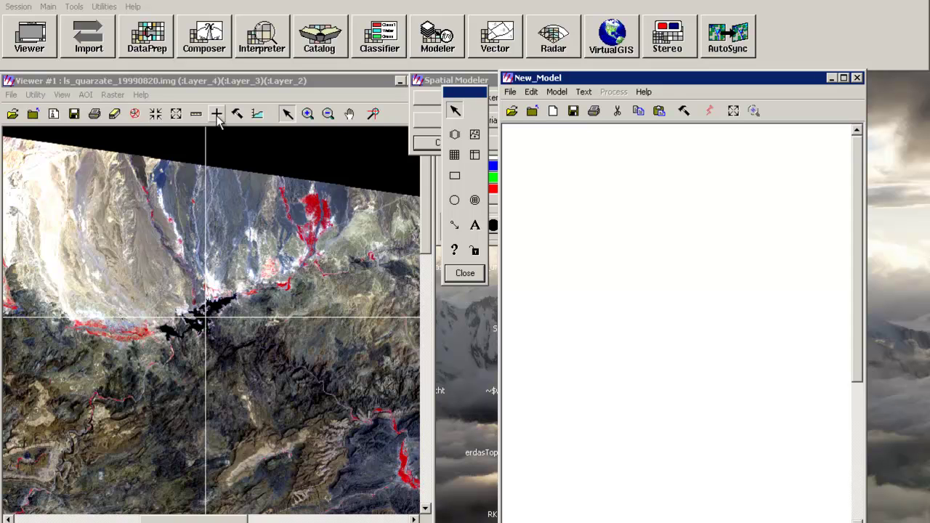
Add a raster object, a function object beside it, and a second raster object below the first to the model
{"action": "left_click", "coordinate": [454, 135]}
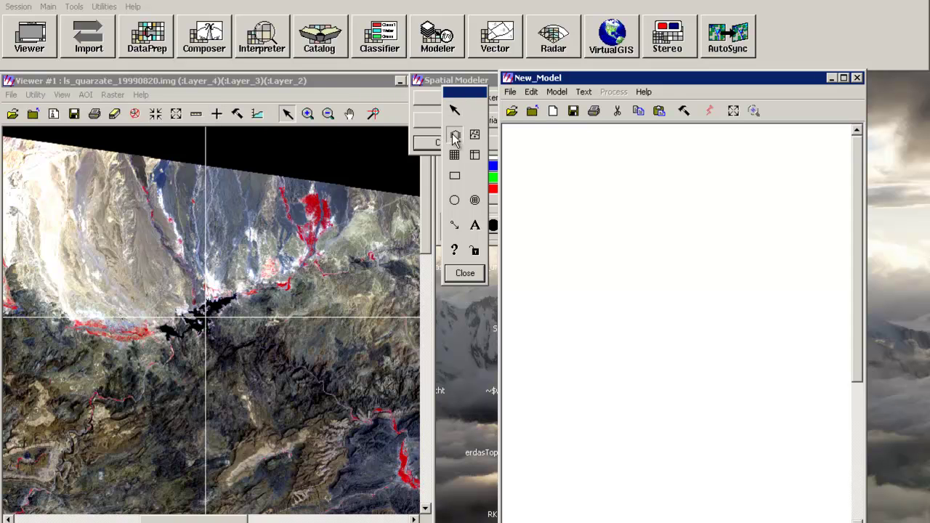
{"action": "left_click", "coordinate": [576, 200]}
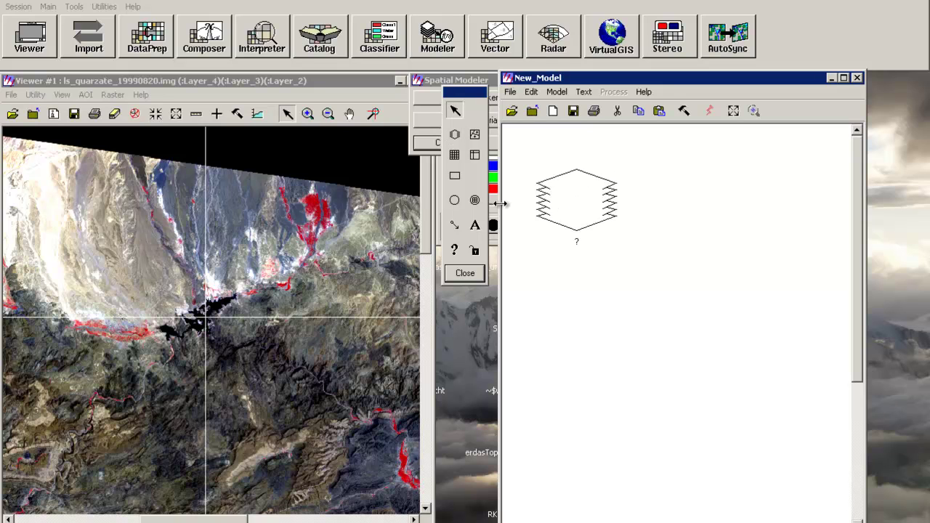
{"action": "left_click", "coordinate": [454, 200]}
{"action": "left_click", "coordinate": [724, 204]}
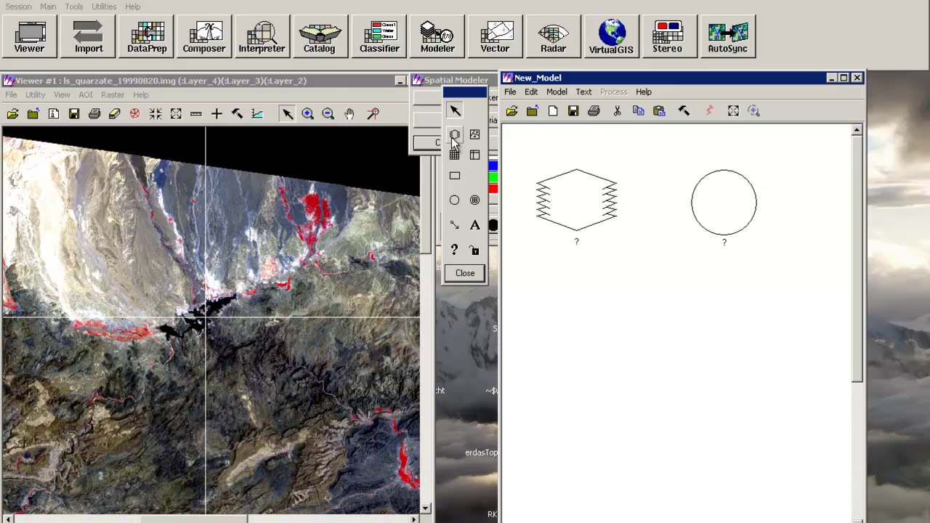
{"action": "left_click", "coordinate": [603, 198]}
{"action": "left_click", "coordinate": [454, 134]}
{"action": "left_click", "coordinate": [580, 331]}
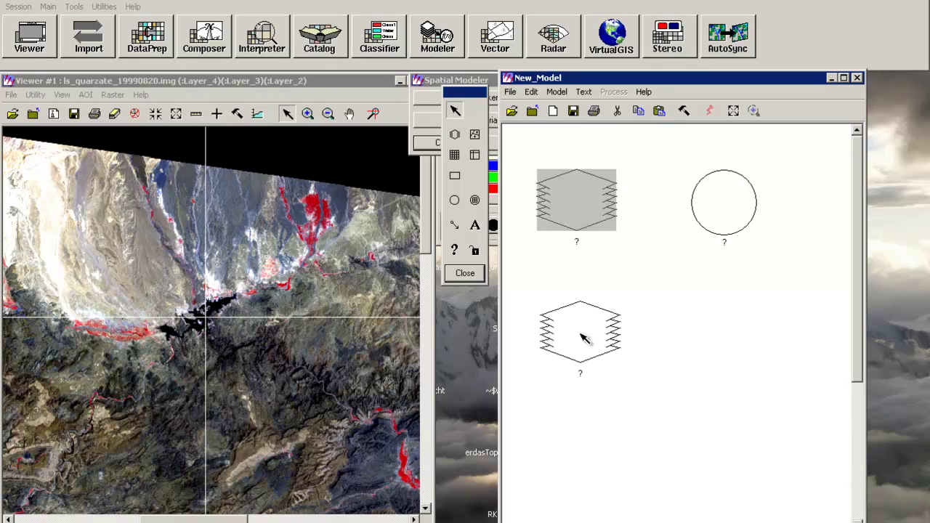
{"action": "left_click", "coordinate": [699, 225]}
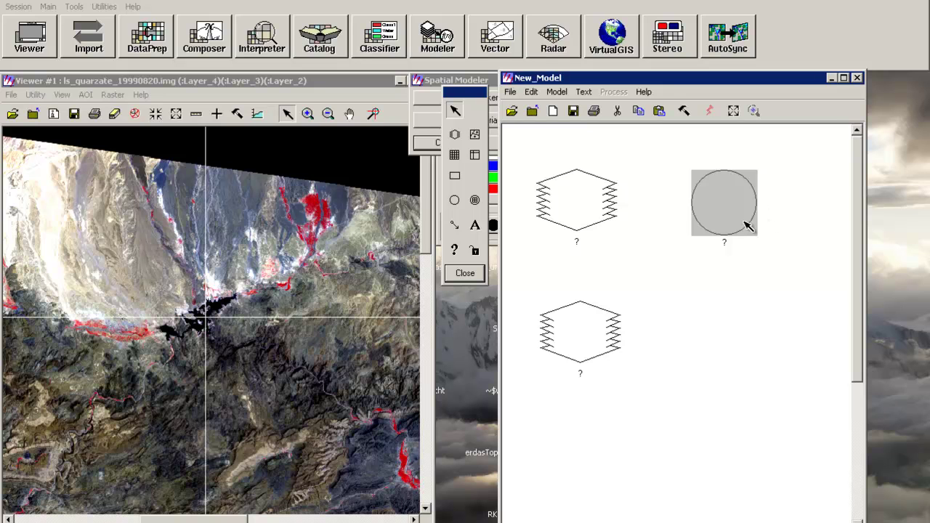
{"action": "left_click", "coordinate": [594, 204]}
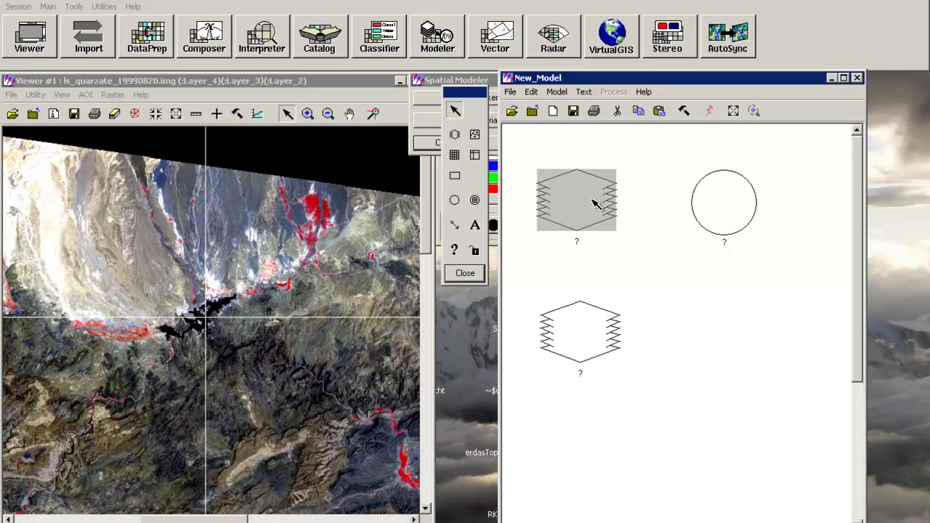
{"action": "double_click", "coordinate": [594, 204]}
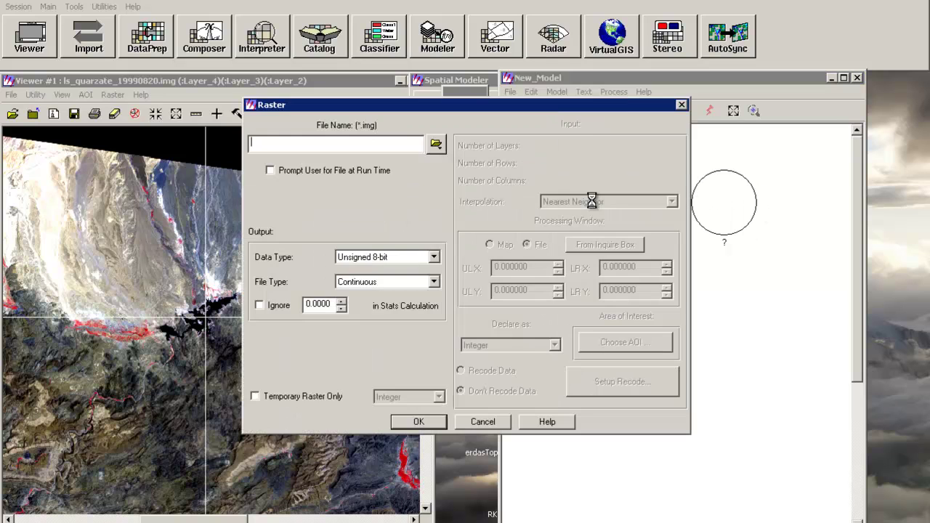
{"action": "left_click", "coordinate": [437, 142]}
{"action": "double_click", "coordinate": [349, 197]}
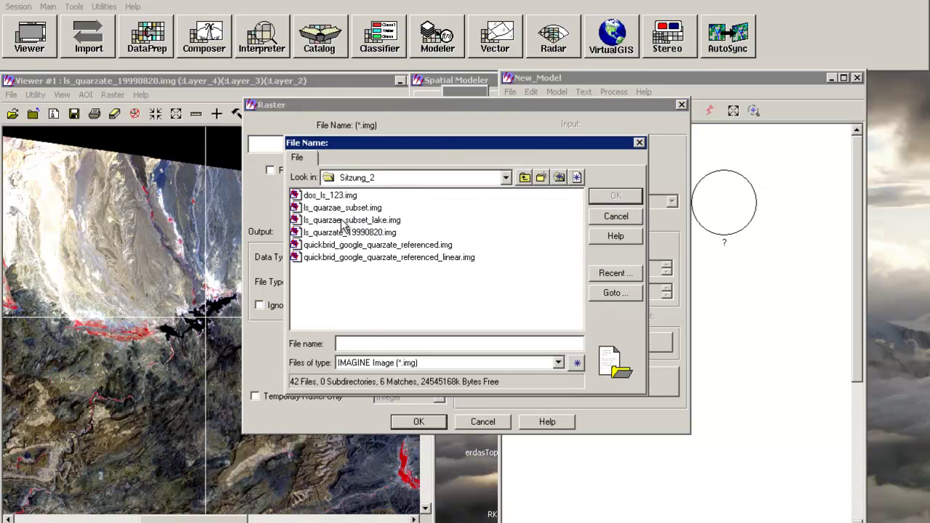
{"action": "left_click", "coordinate": [387, 367]}
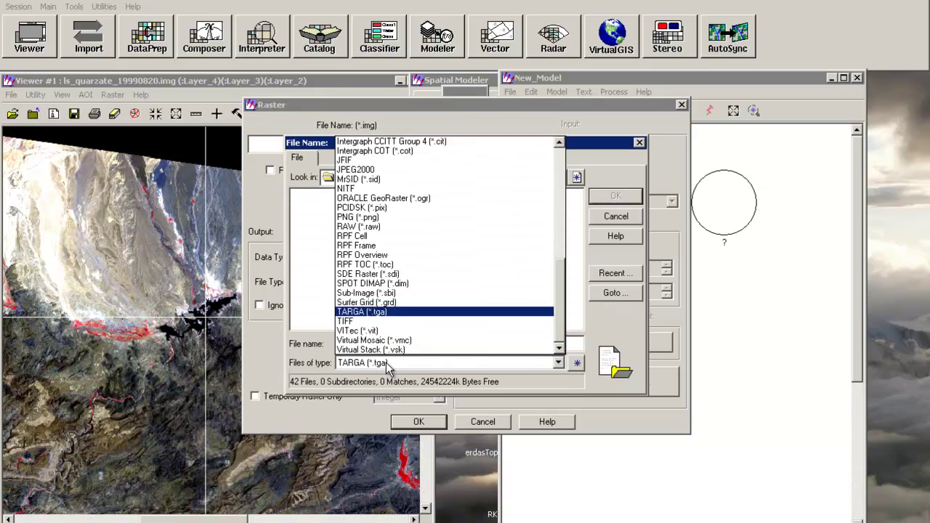
{"action": "left_click", "coordinate": [383, 328]}
{"action": "left_click", "coordinate": [349, 194]}
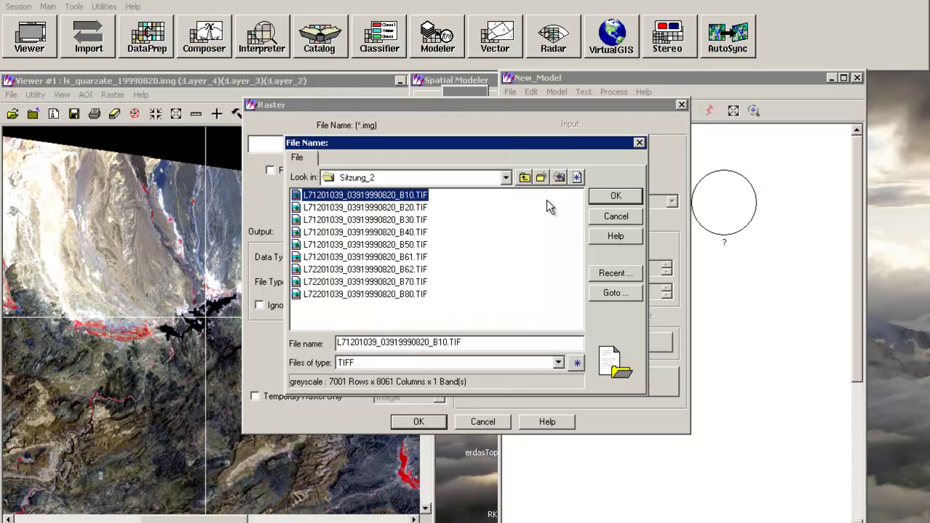
{"action": "left_click", "coordinate": [615, 196]}
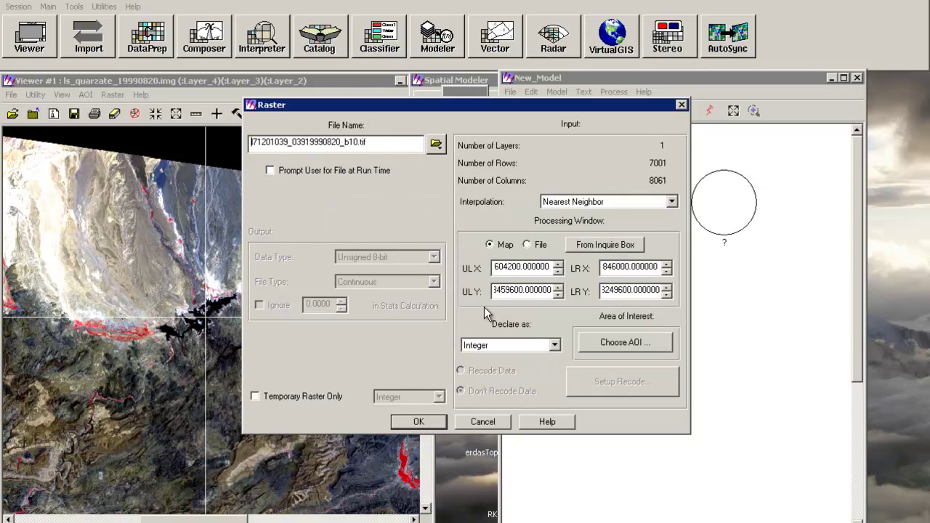
{"action": "left_click", "coordinate": [419, 422]}
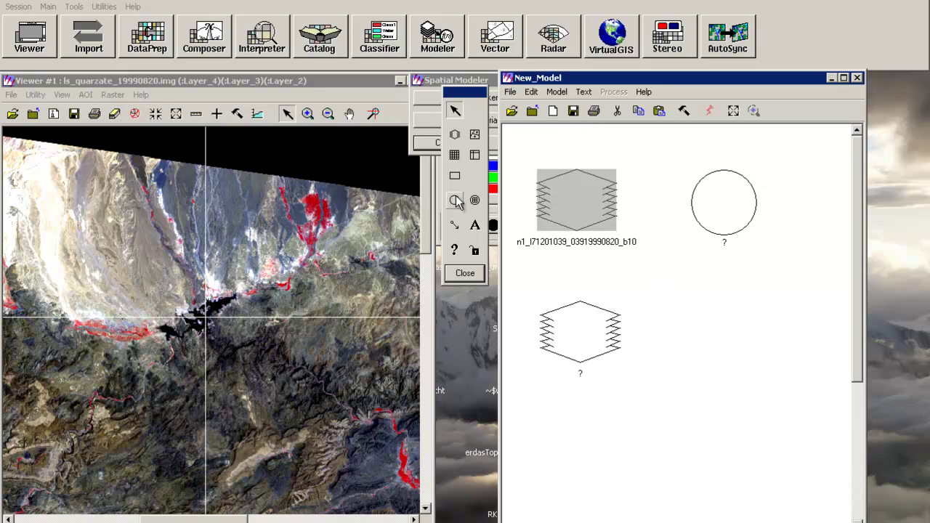
{"action": "left_click", "coordinate": [454, 225]}
{"action": "left_click_drag", "start_coordinate": [601, 183], "coordinate": [729, 201]}
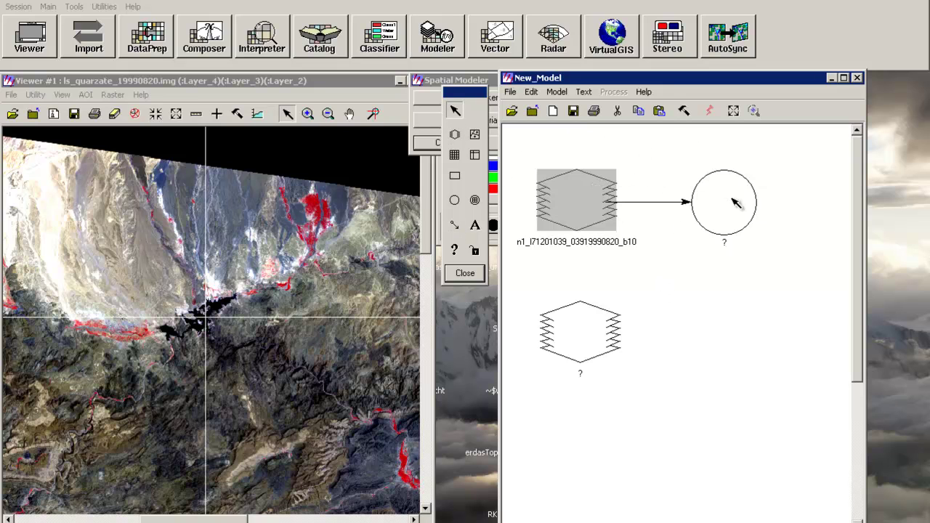
{"action": "double_click", "coordinate": [732, 204]}
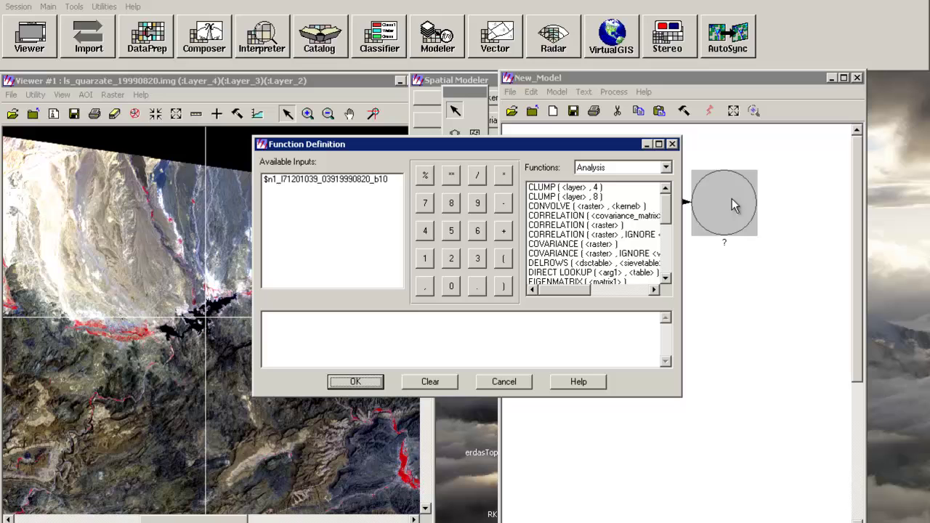
{"action": "left_click", "coordinate": [311, 180]}
{"action": "left_click", "coordinate": [426, 332]}
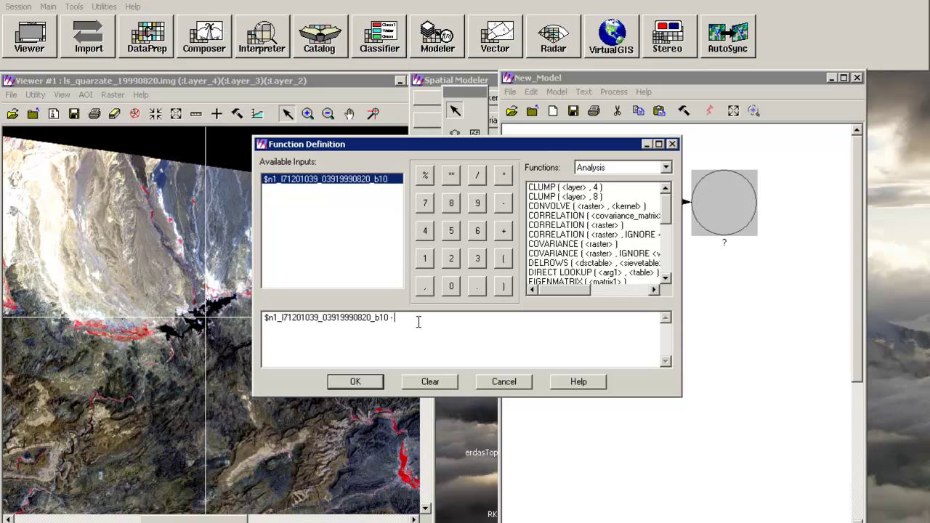
Arrange the function definition beside the lake pixel value table and complete the formula by subtracting 72 from the band
{"action": "left_click_drag", "start_coordinate": [343, 146], "coordinate": [621, 172]}
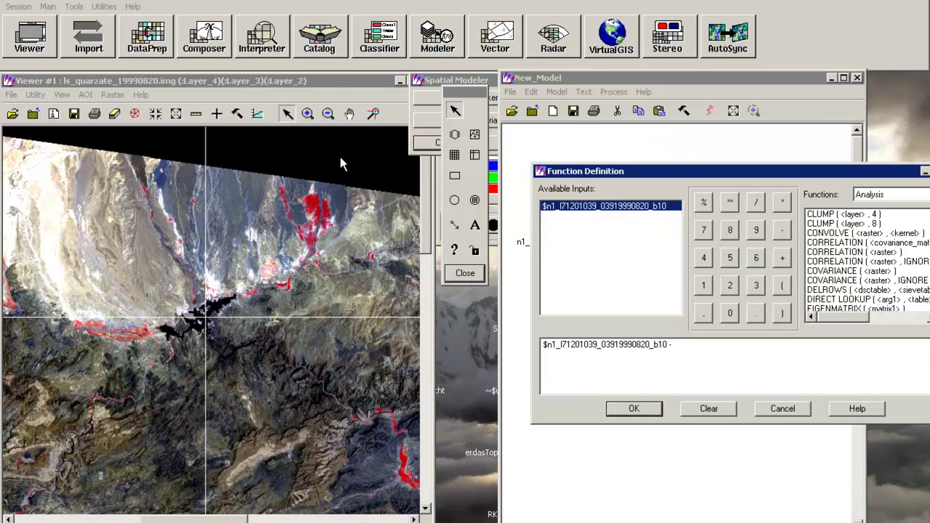
{"action": "left_click", "coordinate": [494, 240]}
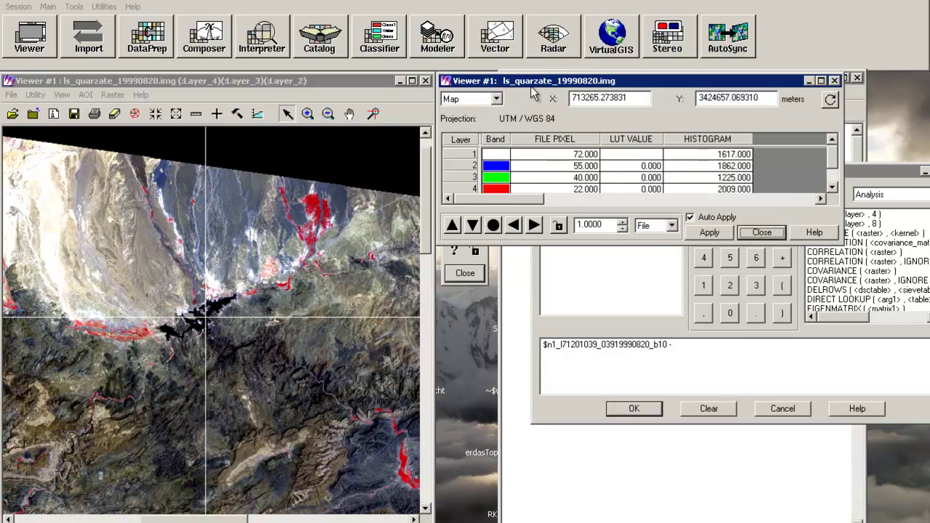
{"action": "left_click_drag", "start_coordinate": [529, 85], "coordinate": [181, 273]}
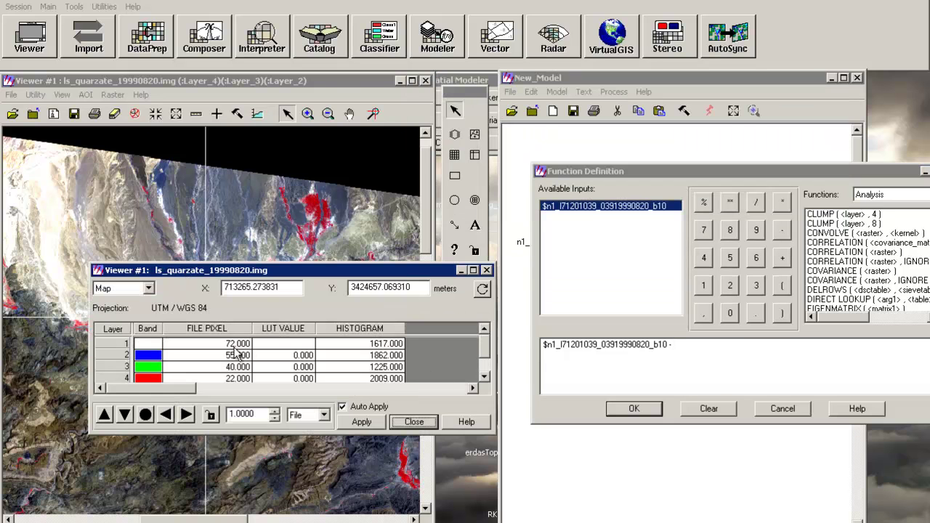
{"action": "left_click", "coordinate": [681, 351]}
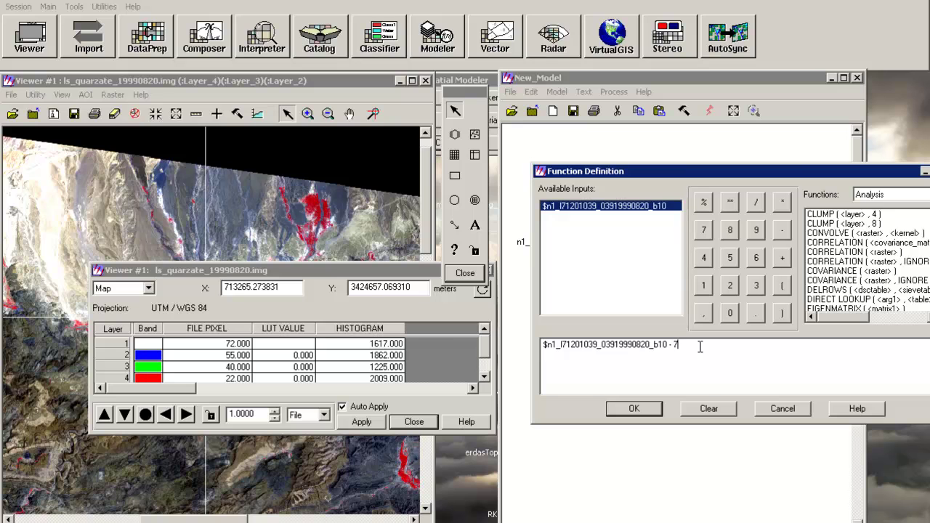
{"action": "type", "text": "72"}
{"action": "left_click", "coordinate": [649, 407]}
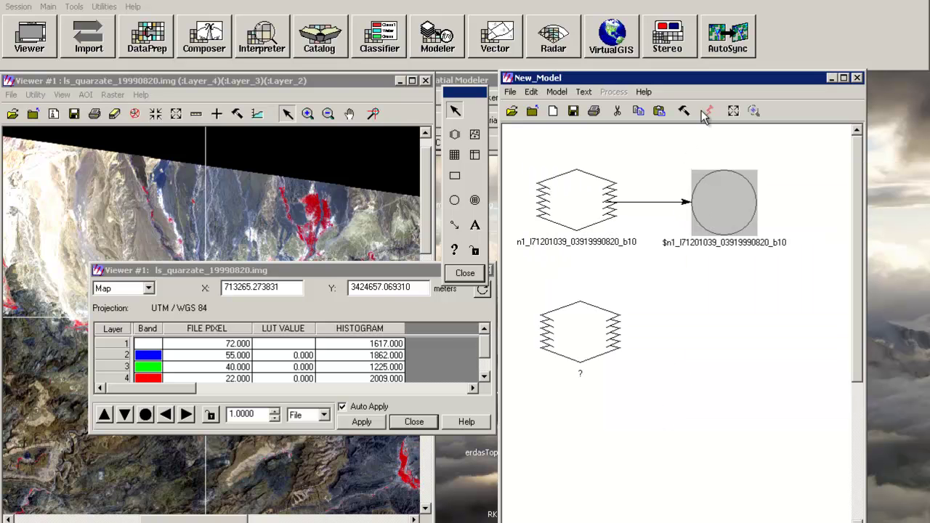
Connect the function to the lower raster object and set its output to dos_b10.img, ignoring 0 in the statistics calculation
{"action": "left_click", "coordinate": [454, 225]}
{"action": "left_click_drag", "start_coordinate": [723, 216], "coordinate": [587, 338]}
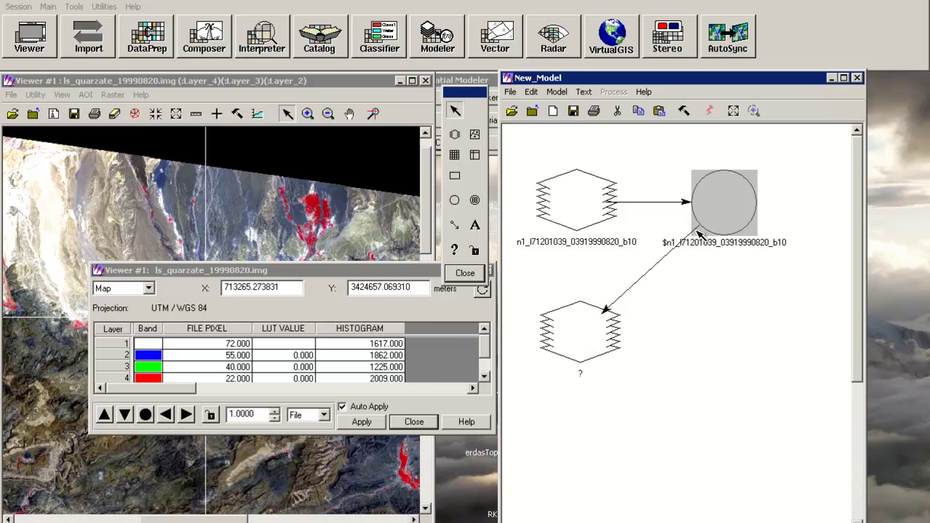
{"action": "double_click", "coordinate": [581, 310]}
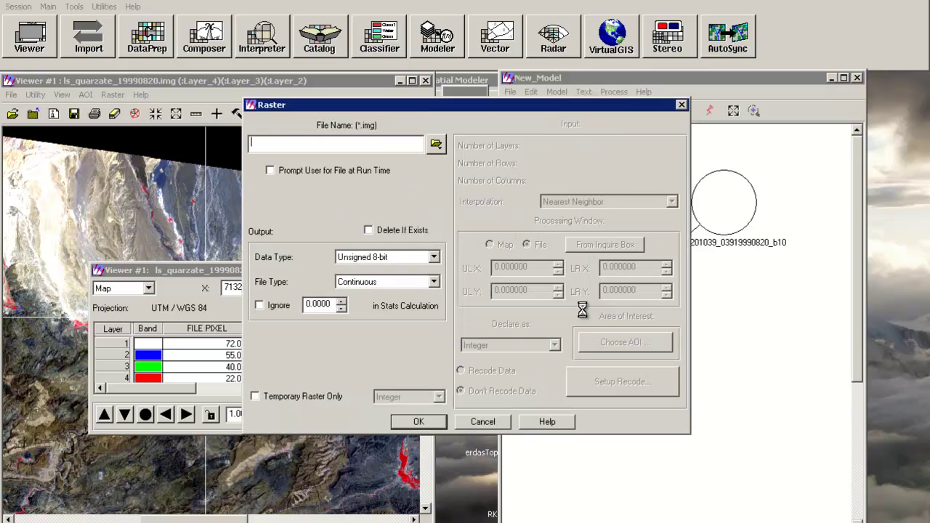
{"action": "left_click", "coordinate": [436, 144]}
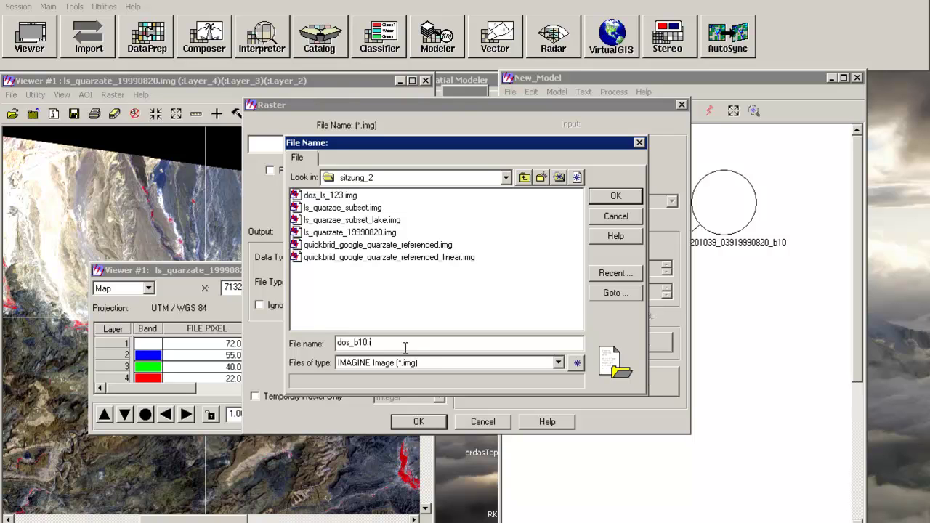
{"action": "left_click", "coordinate": [608, 196]}
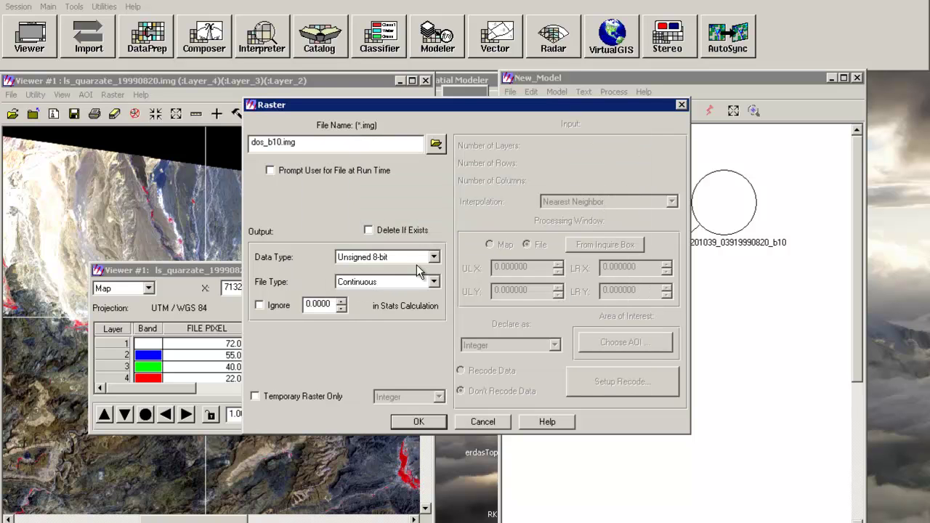
{"action": "left_click", "coordinate": [261, 307]}
{"action": "left_click", "coordinate": [418, 422]}
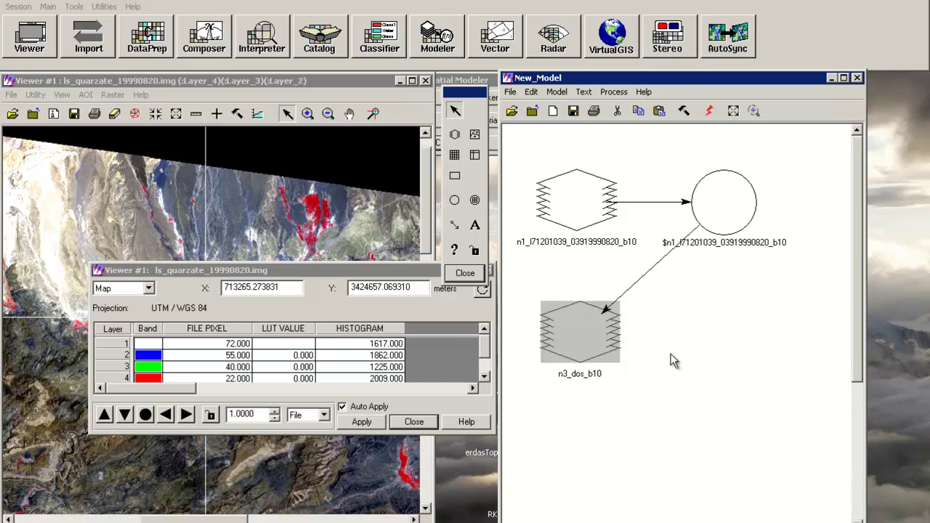
Run the model to generate the dos_b10 raster and review the function's subtraction formula
{"action": "left_click", "coordinate": [708, 112]}
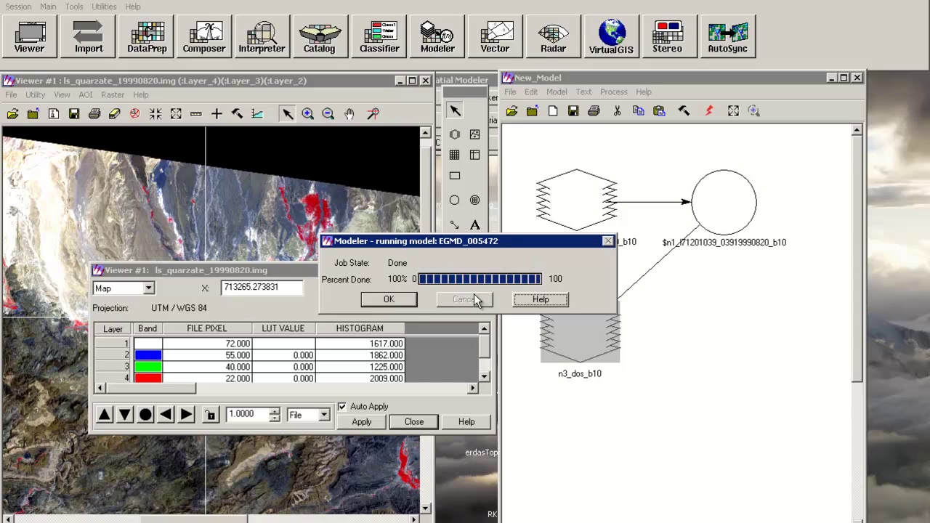
{"action": "left_click", "coordinate": [392, 301]}
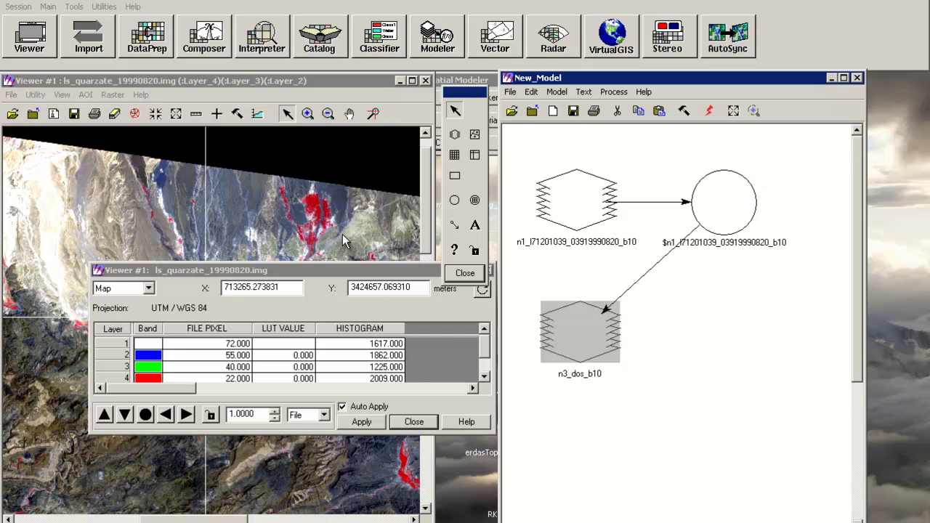
{"action": "double_click", "coordinate": [721, 219]}
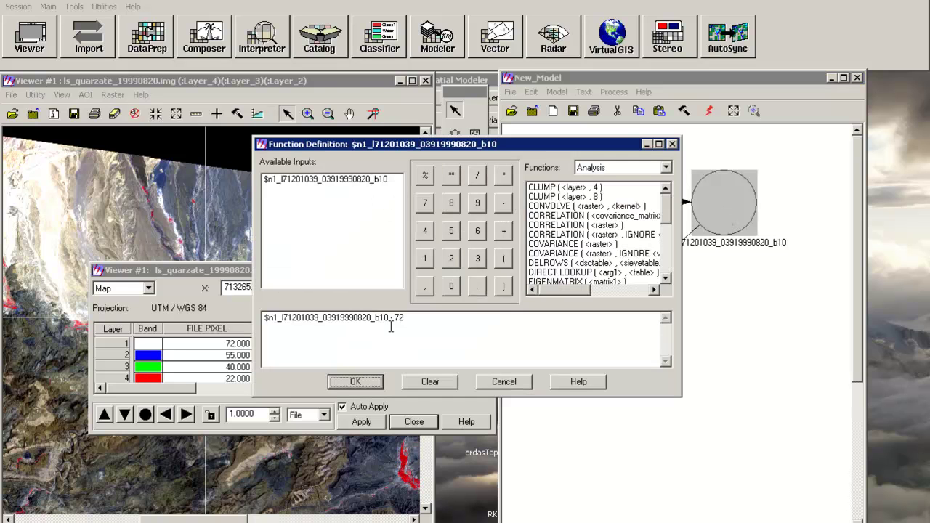
{"action": "left_click_drag", "start_coordinate": [428, 317], "coordinate": [272, 322]}
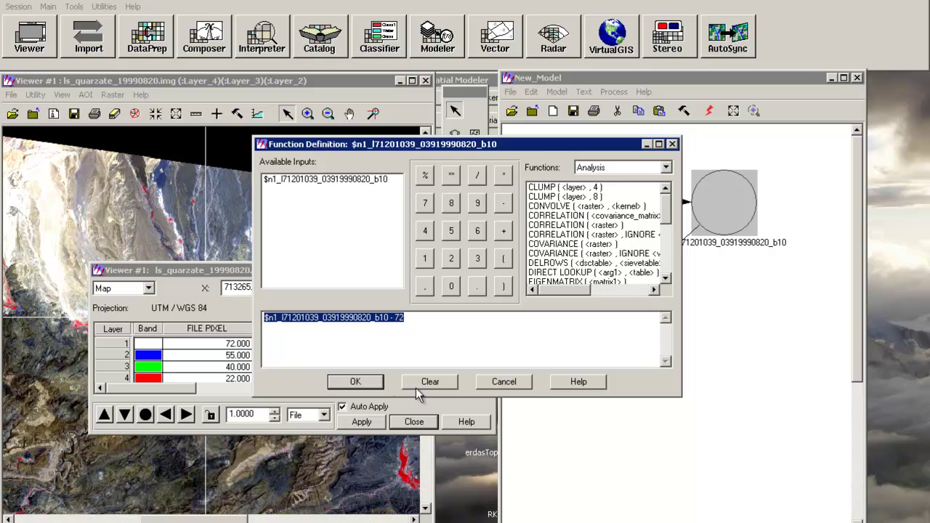
{"action": "left_click", "coordinate": [504, 381]}
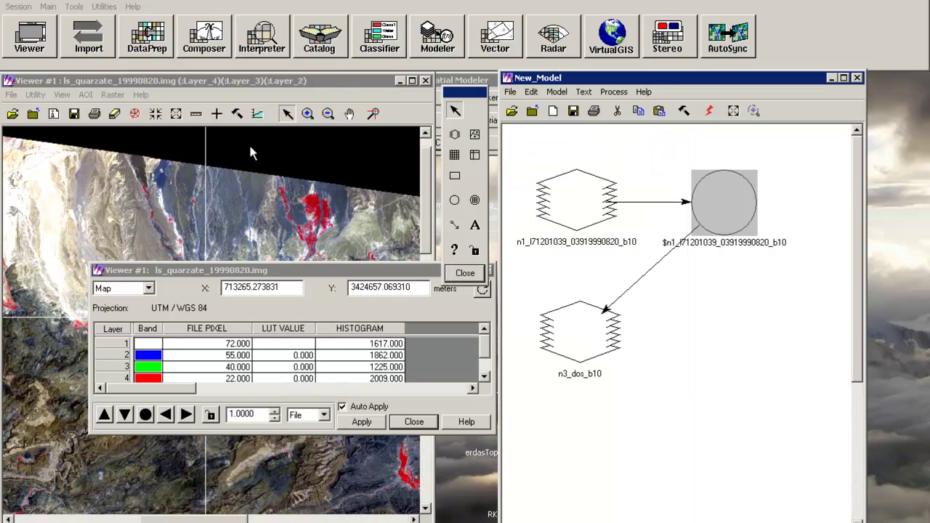
Load dos_b10.img into the first viewer and fit the image to the window
{"action": "left_click", "coordinate": [142, 78]}
{"action": "left_click", "coordinate": [13, 113]}
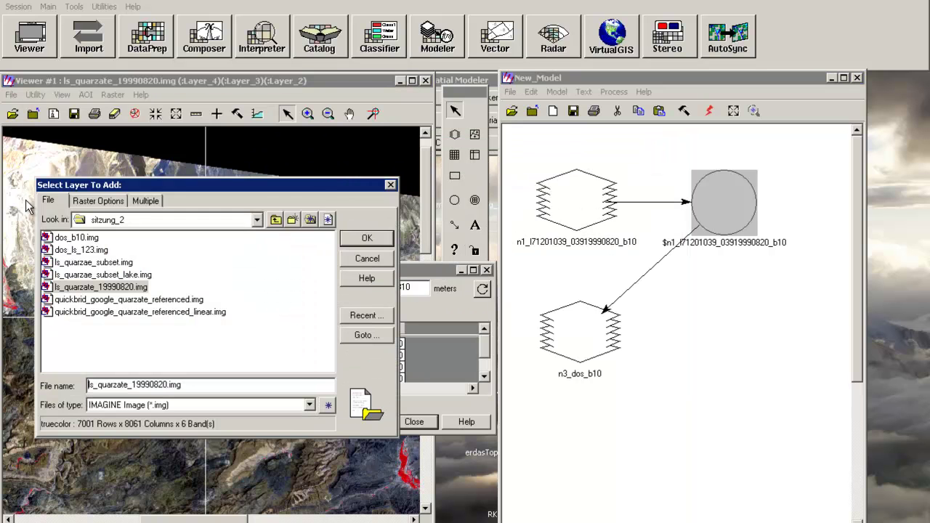
{"action": "left_click", "coordinate": [76, 238]}
{"action": "left_click", "coordinate": [366, 238]}
{"action": "right_click", "coordinate": [155, 231]}
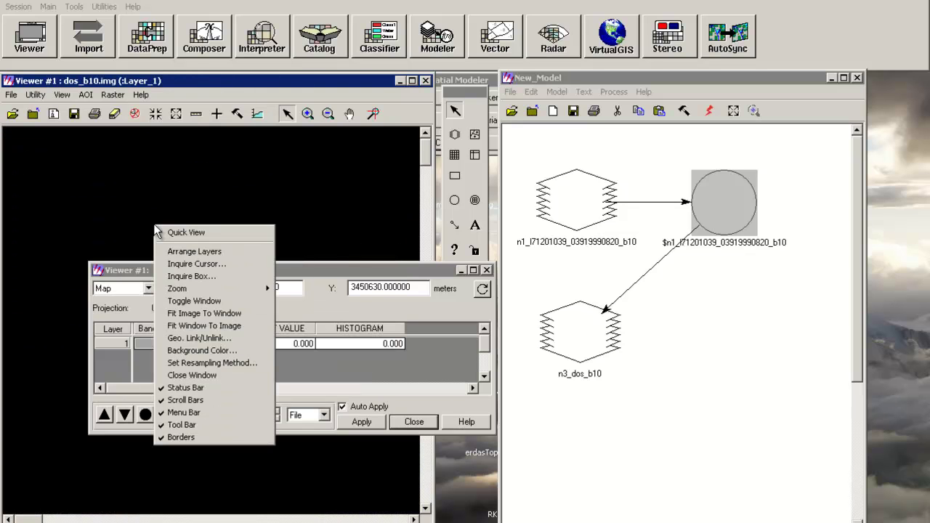
{"action": "left_click", "coordinate": [200, 313]}
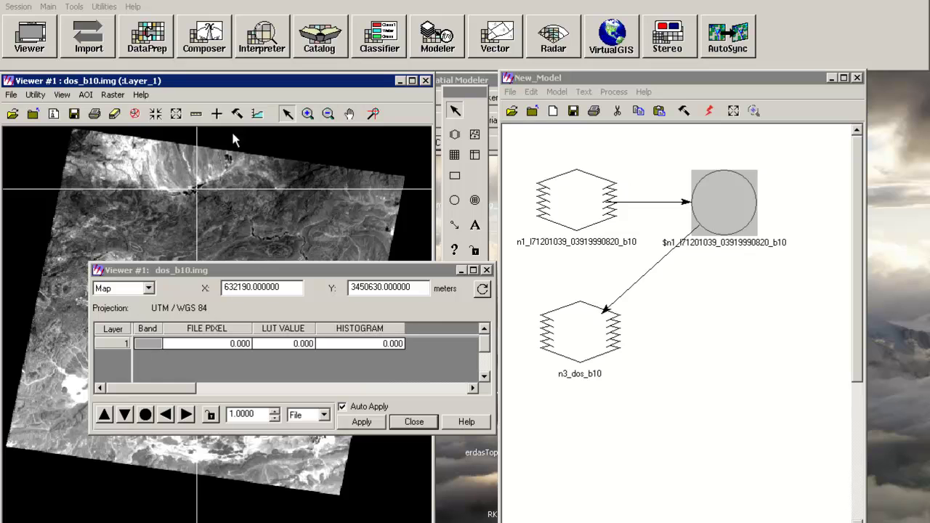
Open a second Classic Viewer and place it beside the first viewer
{"action": "left_click", "coordinate": [36, 40]}
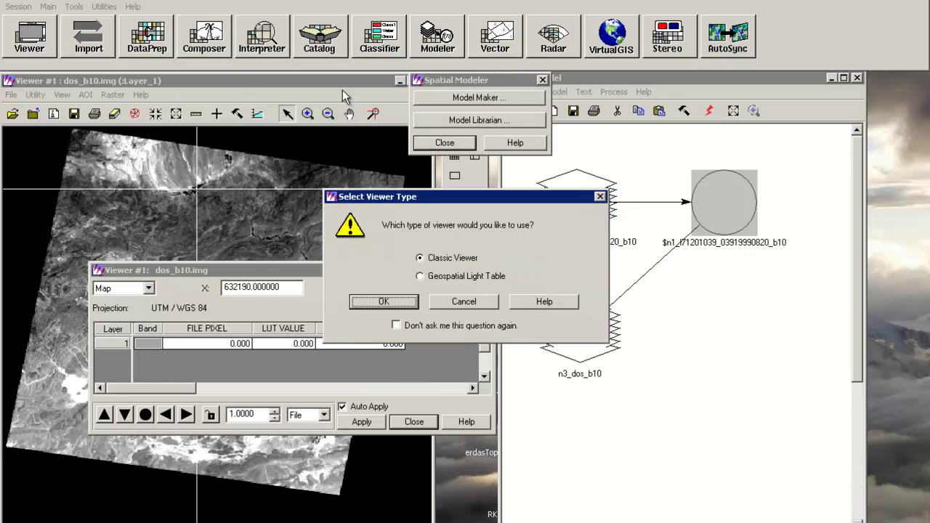
{"action": "left_click", "coordinate": [379, 301]}
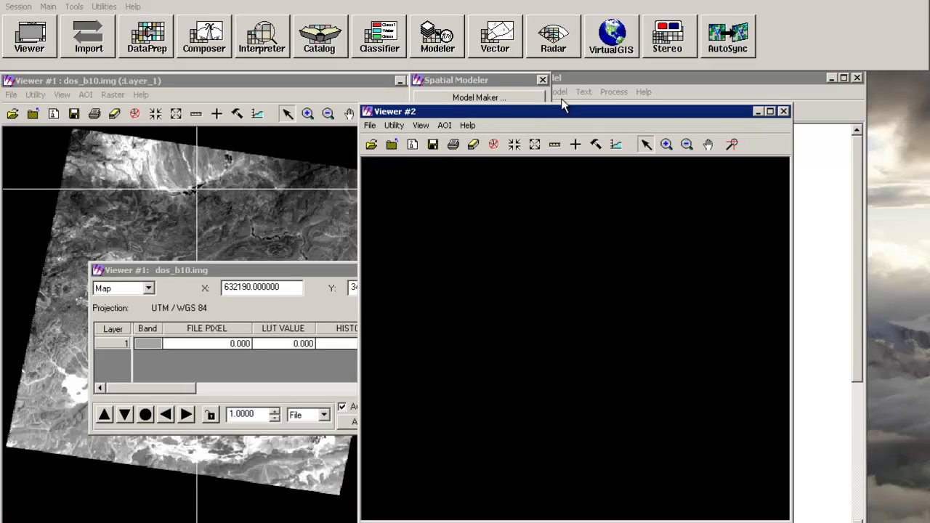
{"action": "left_click_drag", "start_coordinate": [539, 109], "coordinate": [642, 81]}
{"action": "left_click", "coordinate": [497, 116]}
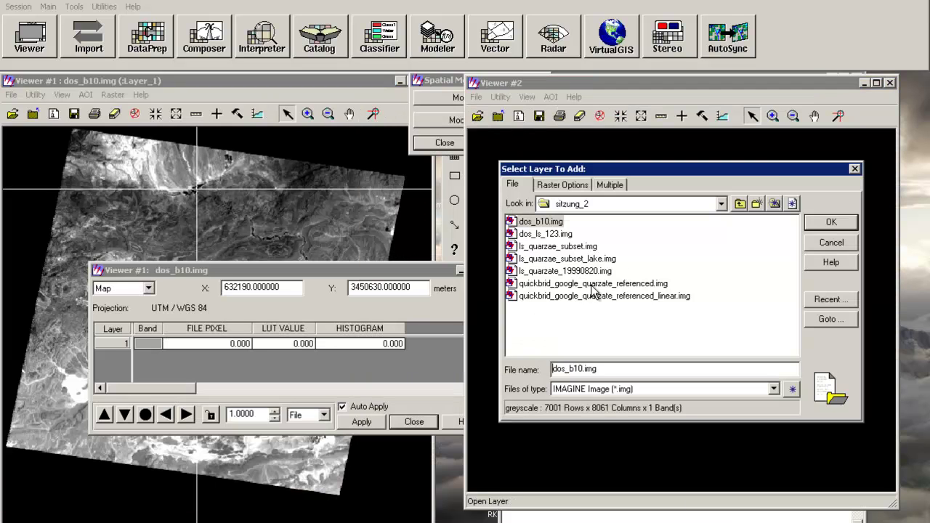
{"action": "left_click", "coordinate": [631, 390]}
{"action": "scroll", "coordinate": [614, 339], "scroll_direction": "down", "scroll_amount": 2}
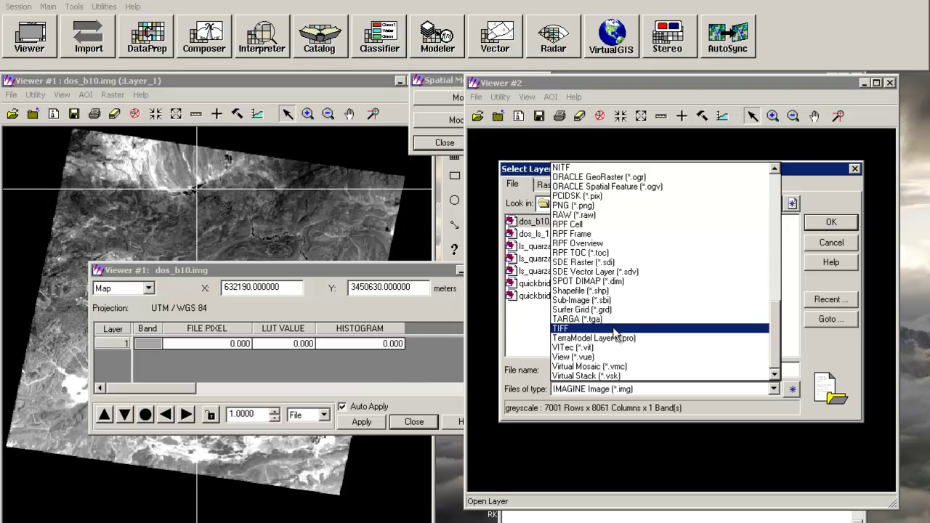
{"action": "left_click", "coordinate": [614, 329]}
{"action": "left_click", "coordinate": [582, 222]}
{"action": "left_click", "coordinate": [826, 229]}
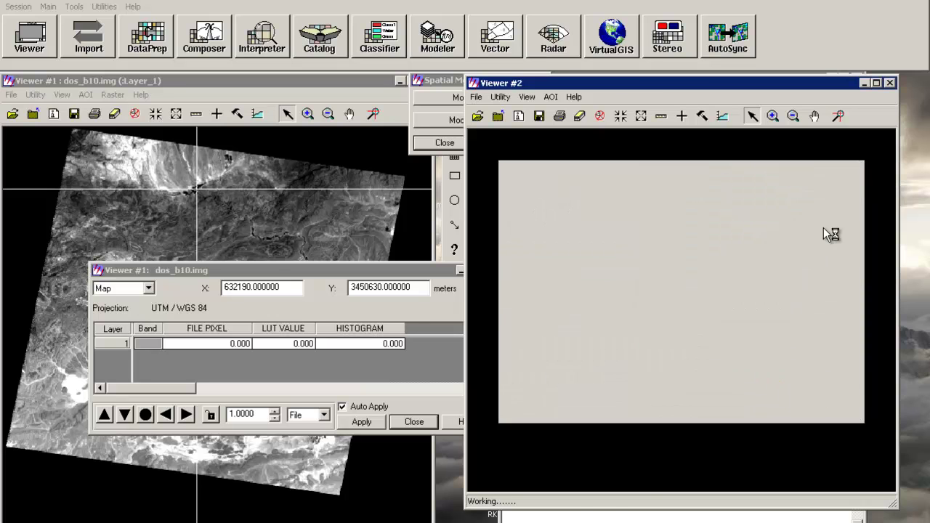
Fit the original TIFF to the window in the second viewer
{"action": "left_click", "coordinate": [184, 136]}
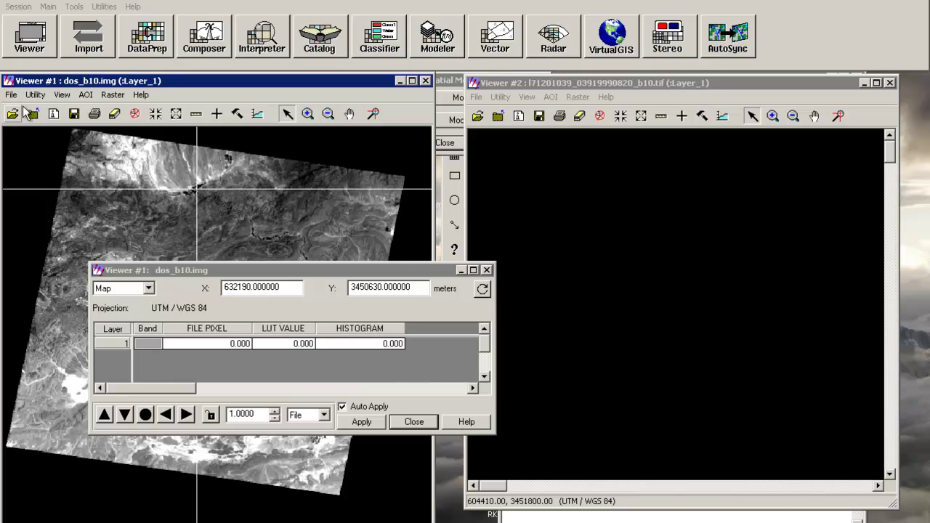
{"action": "right_click", "coordinate": [709, 304]}
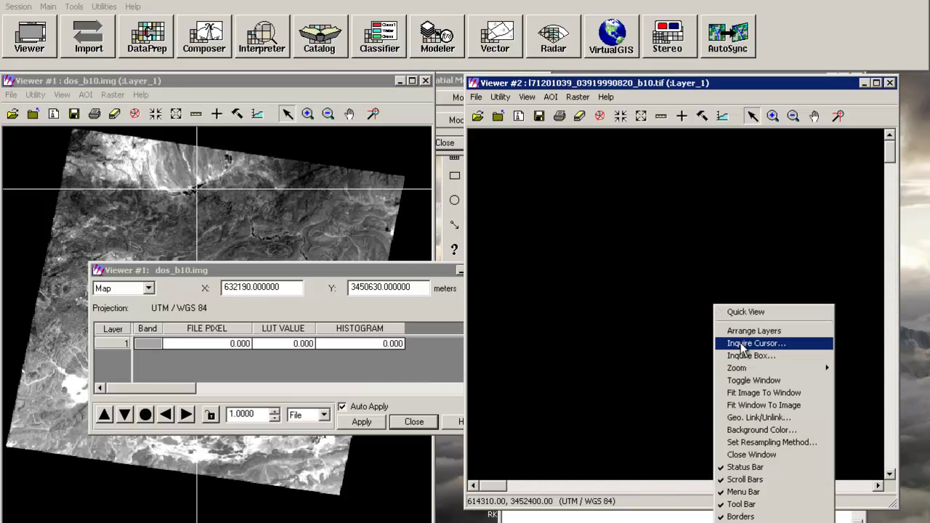
{"action": "left_click", "coordinate": [742, 397]}
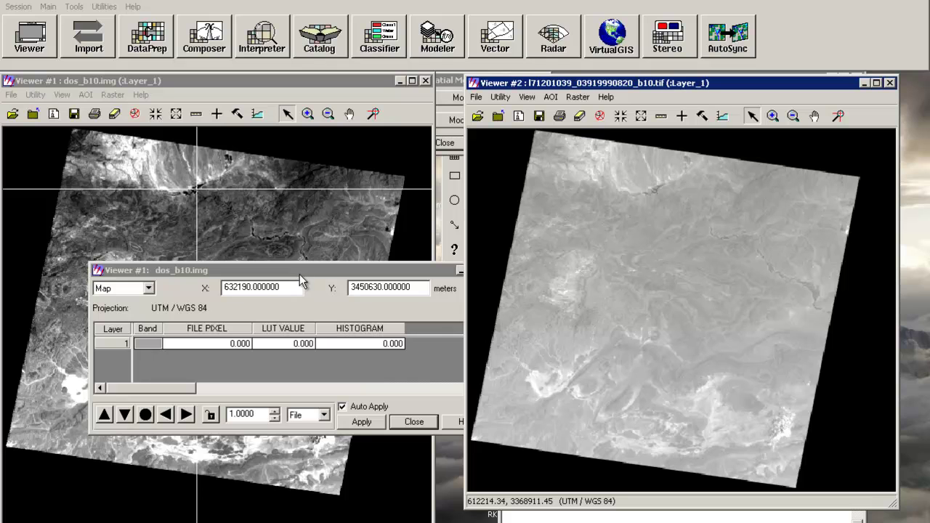
Move the inquire cursor dialog off the image and link the dos_b10.img viewer with the original TIFF's viewer
{"action": "left_click_drag", "start_coordinate": [298, 273], "coordinate": [275, 384]}
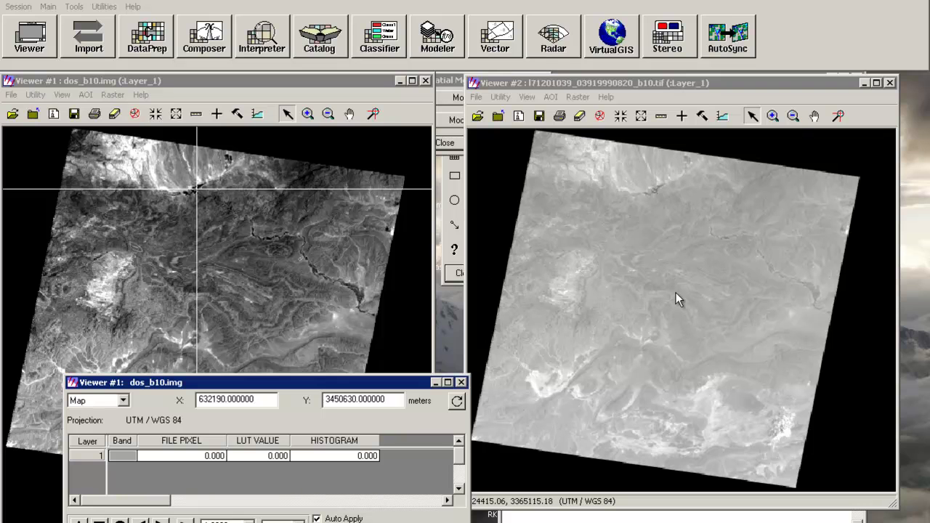
{"action": "left_click", "coordinate": [55, 93]}
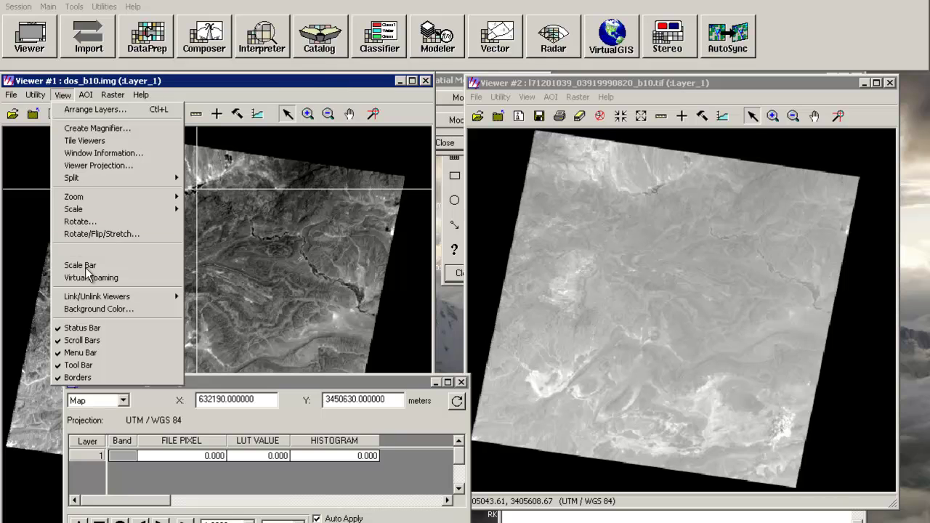
{"action": "mouse_move", "coordinate": [103, 298]}
{"action": "left_click", "coordinate": [213, 297]}
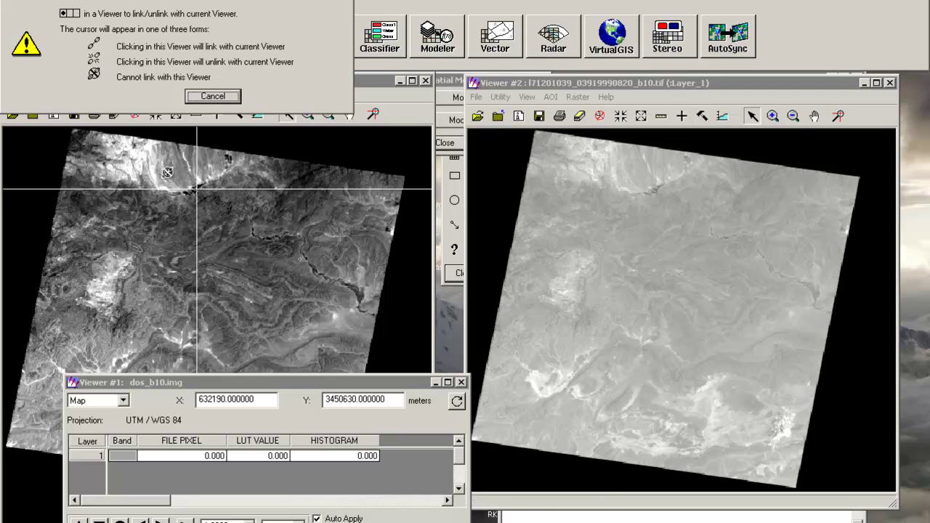
{"action": "left_click", "coordinate": [656, 252]}
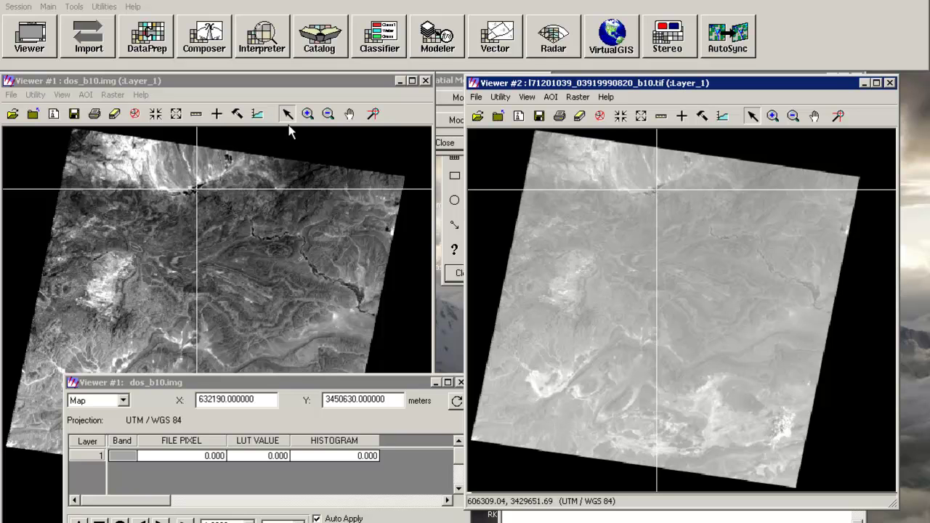
Zoom the dos_b10.img view in closely on the dark lake in the northern part of the scene
{"action": "left_click", "coordinate": [308, 114]}
{"action": "left_click_drag", "start_coordinate": [165, 170], "coordinate": [228, 209]}
{"action": "left_click_drag", "start_coordinate": [644, 210], "coordinate": [642, 217]}
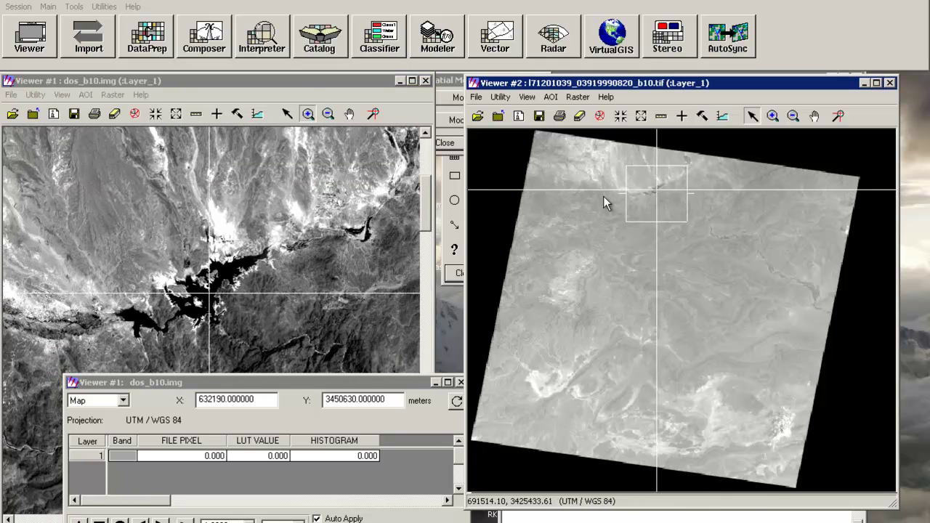
{"action": "left_click", "coordinate": [228, 380]}
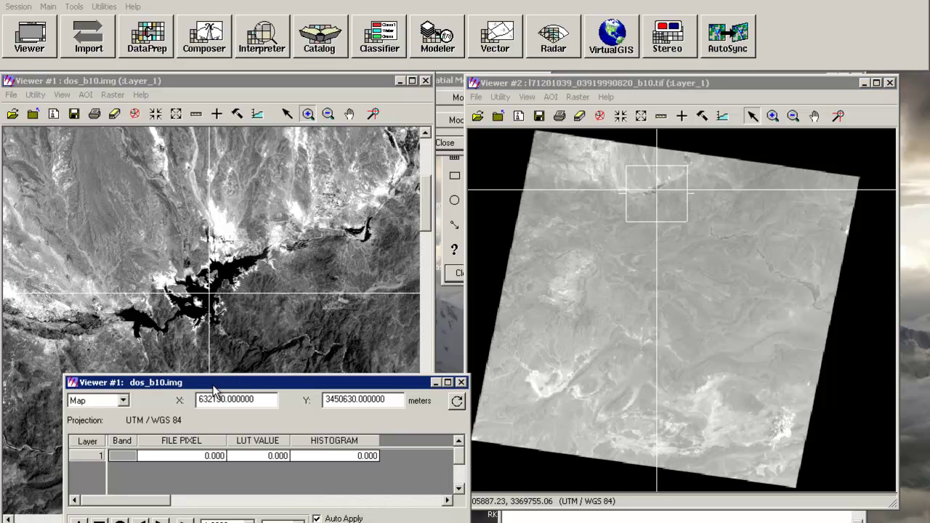
{"action": "left_click", "coordinate": [192, 277]}
{"action": "left_click", "coordinate": [192, 277]}
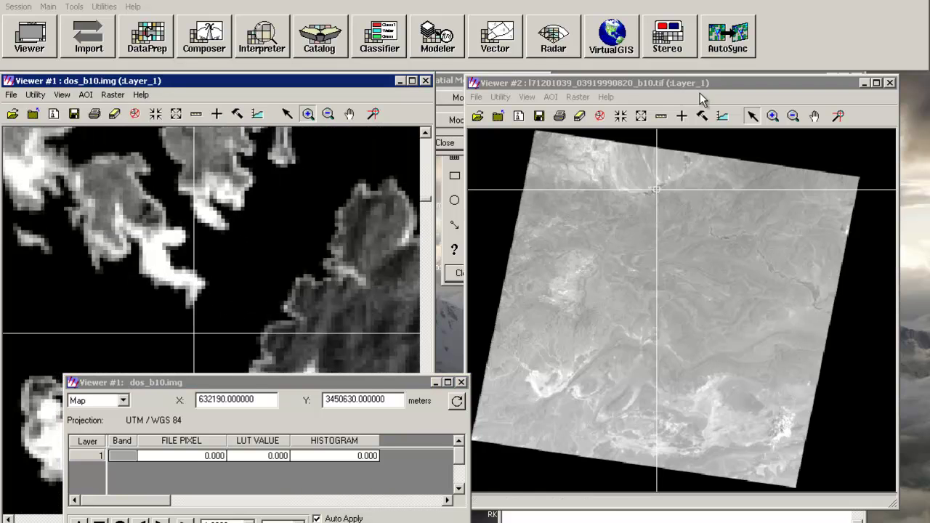
Restart the inquire cursor for dos_b10.img and read the corrected pixel values at several points on the lake
{"action": "left_click", "coordinate": [683, 117]}
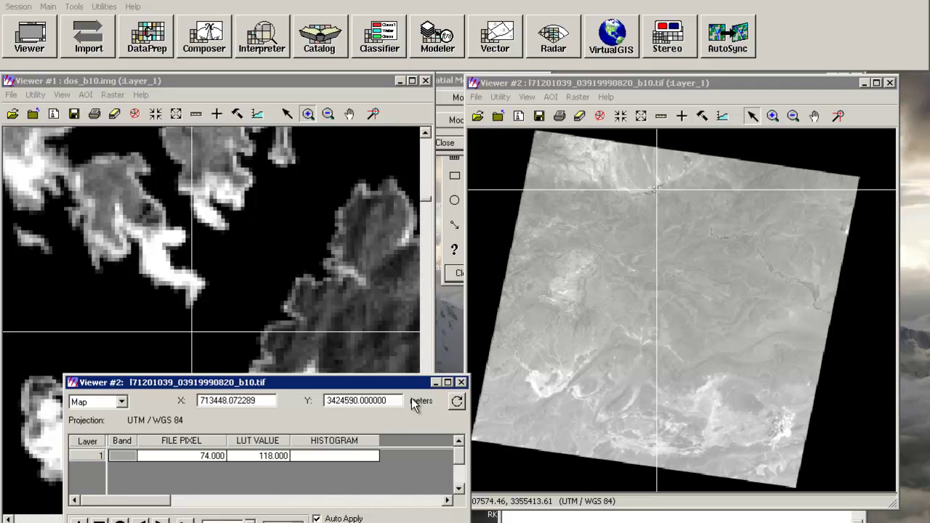
{"action": "left_click", "coordinate": [461, 383]}
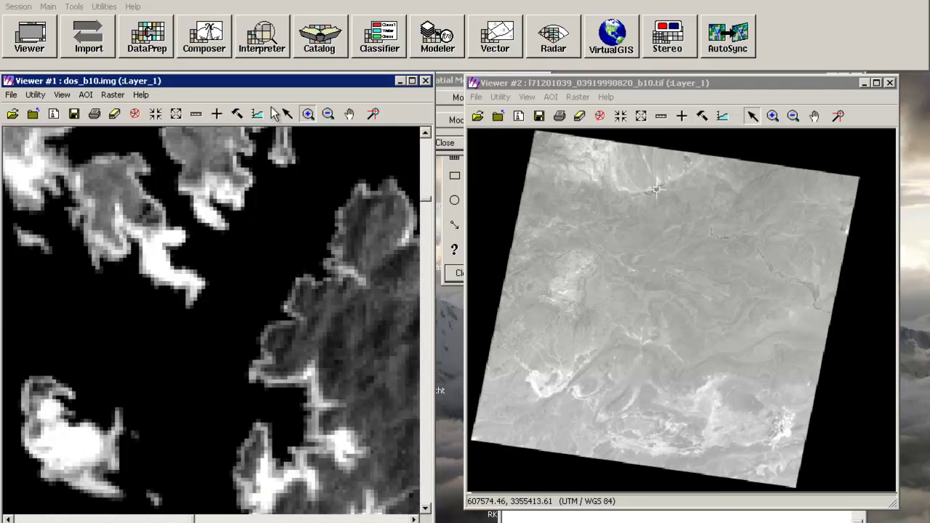
{"action": "left_click", "coordinate": [216, 114]}
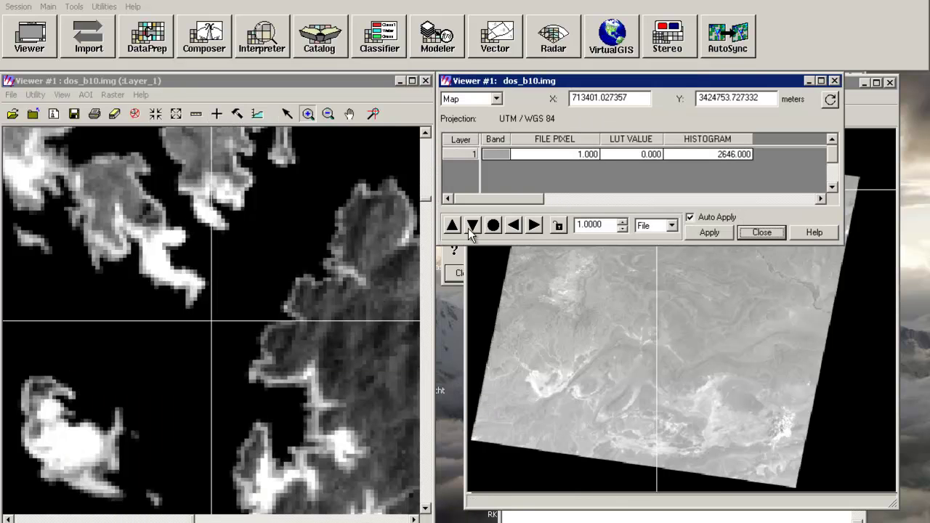
{"action": "left_click", "coordinate": [287, 114]}
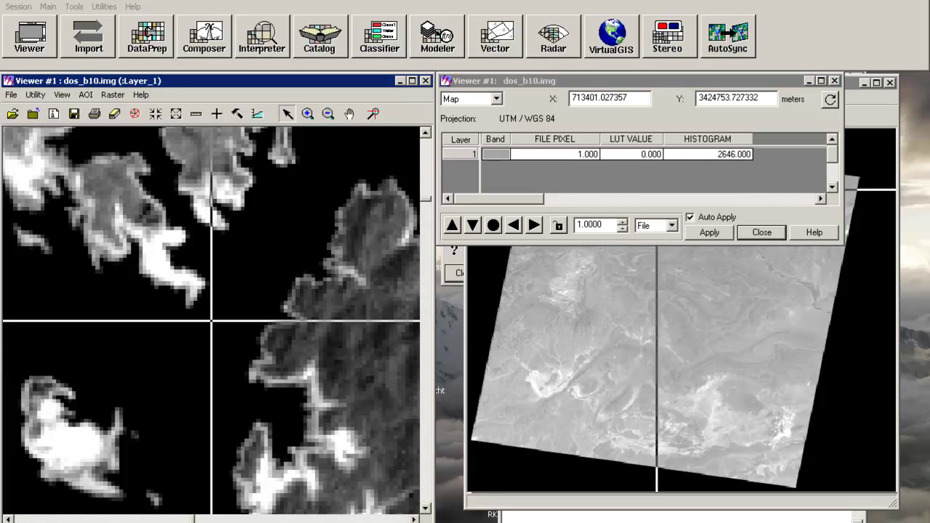
{"action": "left_click_drag", "start_coordinate": [208, 340], "coordinate": [333, 194]}
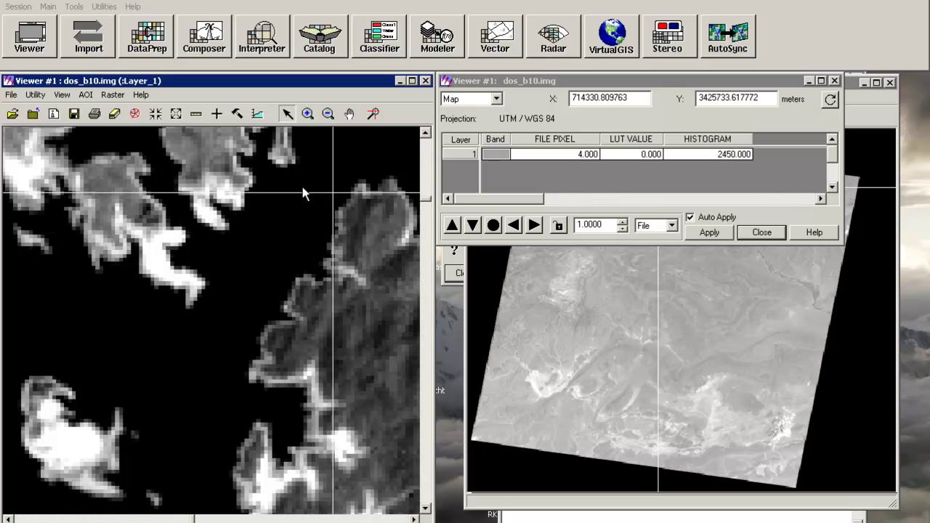
Plot a spatial profile of dos_b10.img along a diagonal line across the lake and examine its pixel values
{"action": "left_click", "coordinate": [237, 114]}
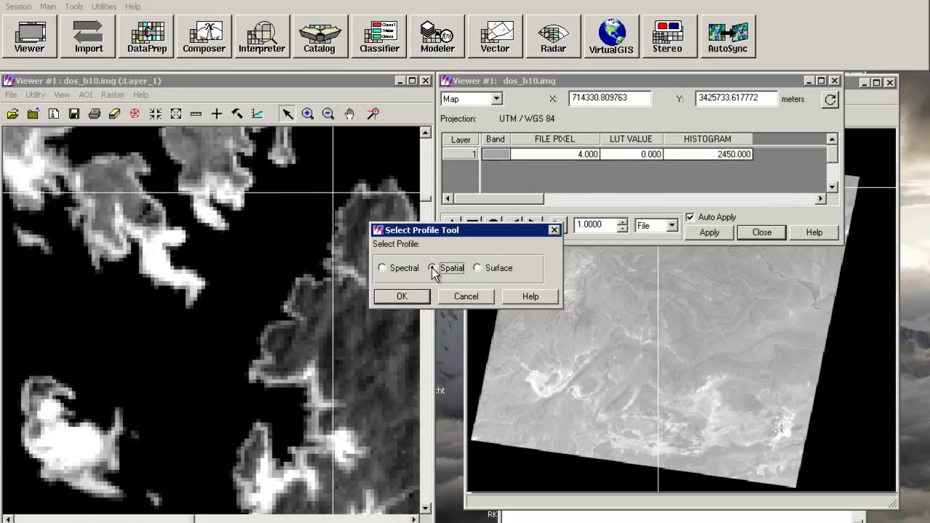
{"action": "left_click", "coordinate": [414, 298]}
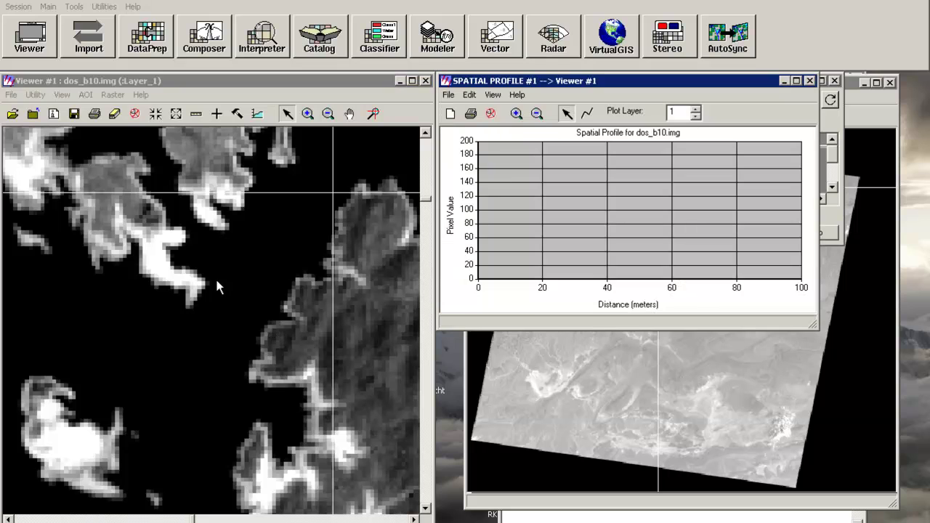
{"action": "left_click", "coordinate": [587, 113]}
{"action": "left_click", "coordinate": [97, 179]}
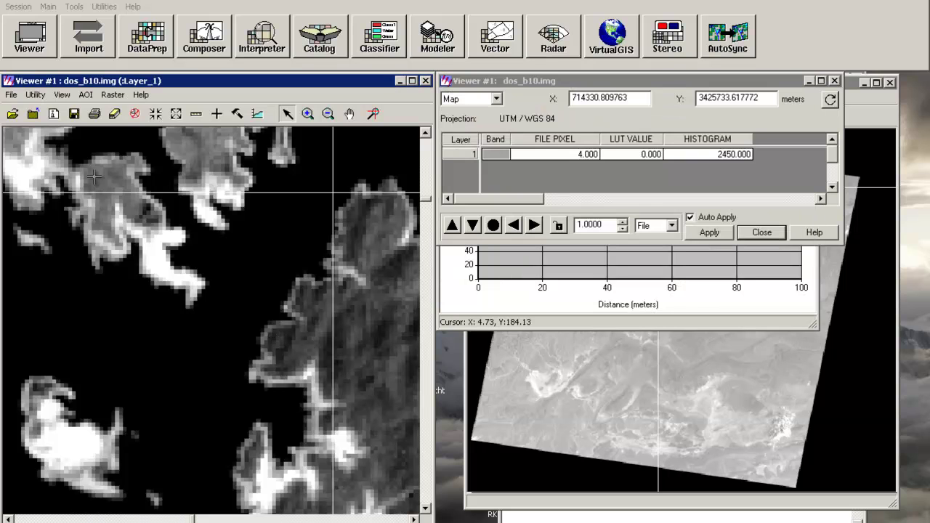
{"action": "double_click", "coordinate": [328, 474]}
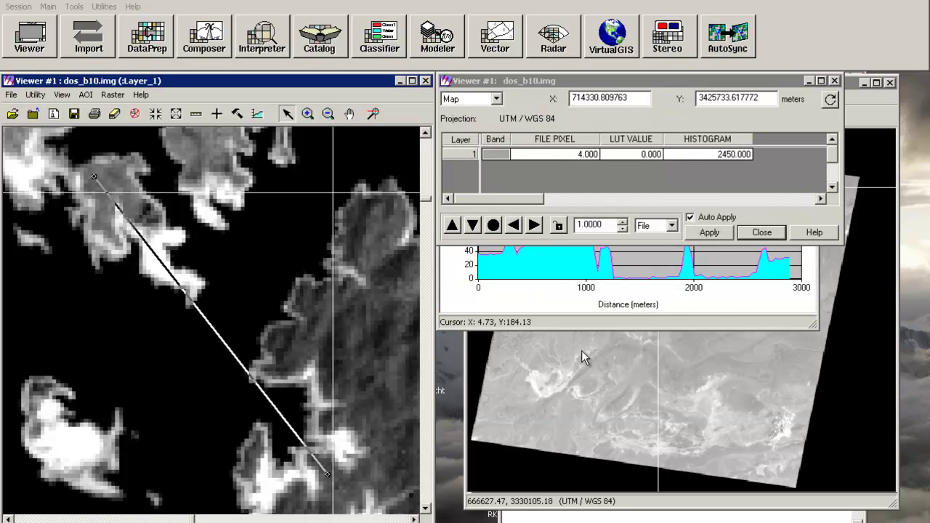
{"action": "left_click", "coordinate": [706, 304]}
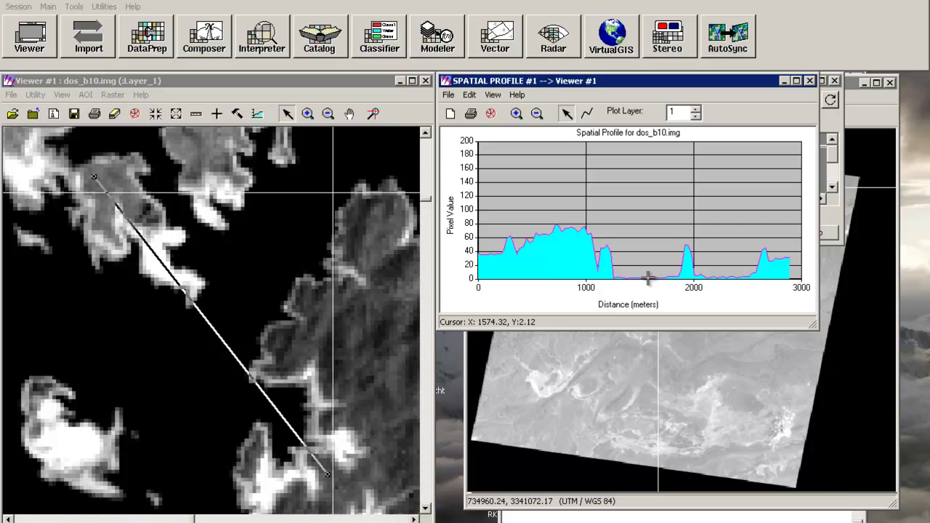
Close the spatial profile and both image viewers to return to the model
{"action": "left_click", "coordinate": [809, 81]}
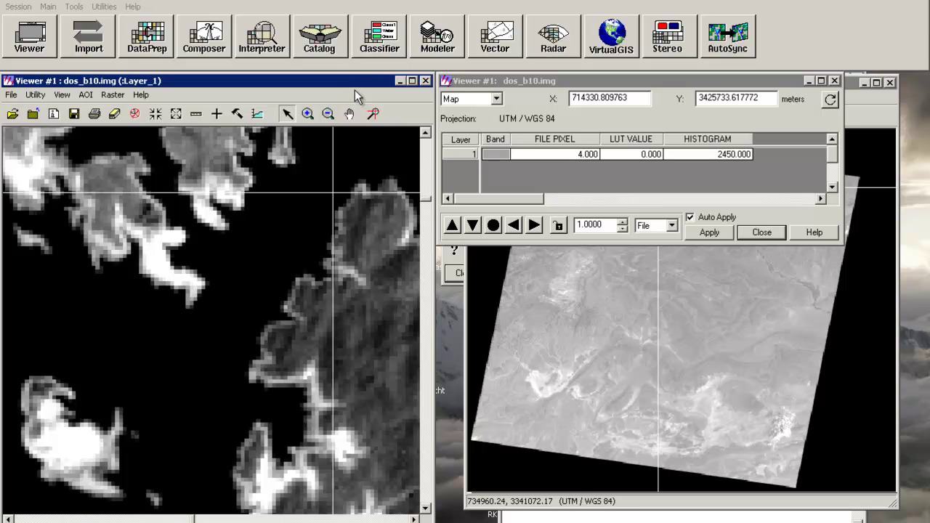
{"action": "left_click", "coordinate": [426, 81]}
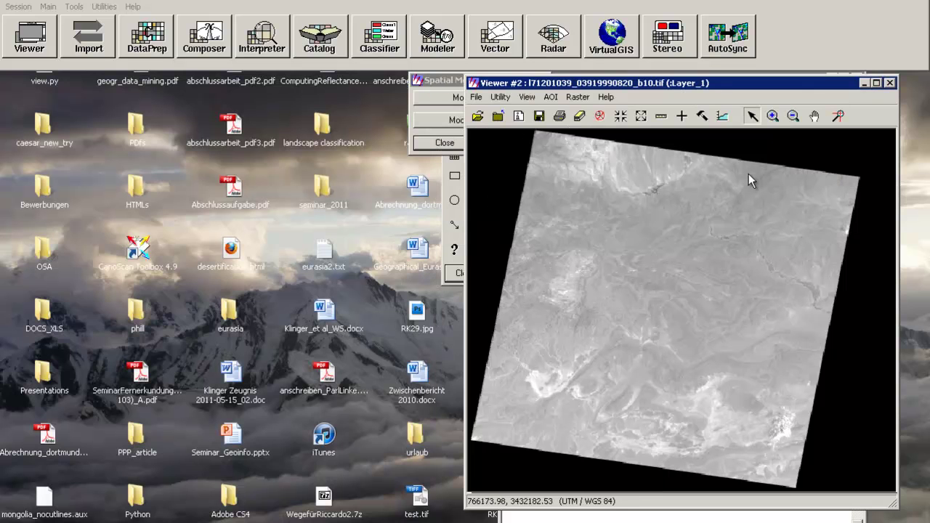
{"action": "left_click", "coordinate": [890, 83]}
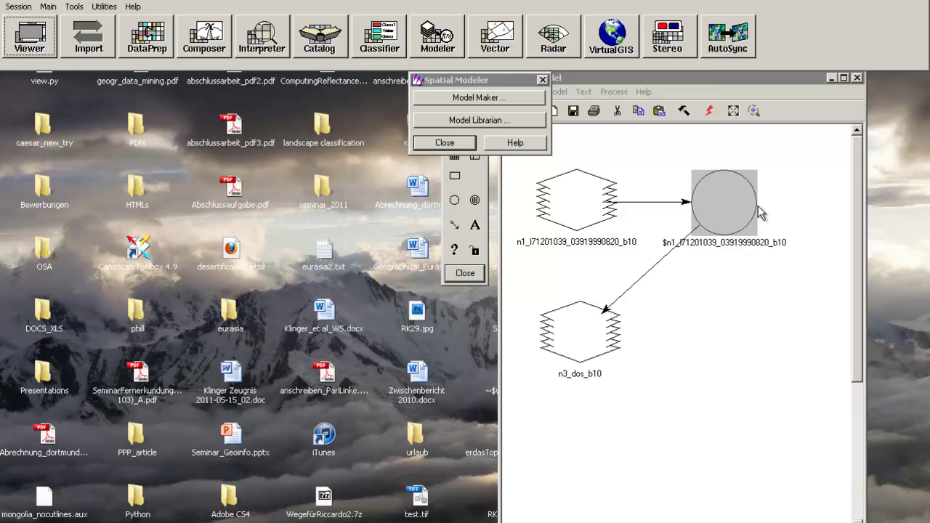
Replace the model function's subtraction formula with the CONDITIONAL template from the Conditional function group
{"action": "left_click", "coordinate": [709, 89]}
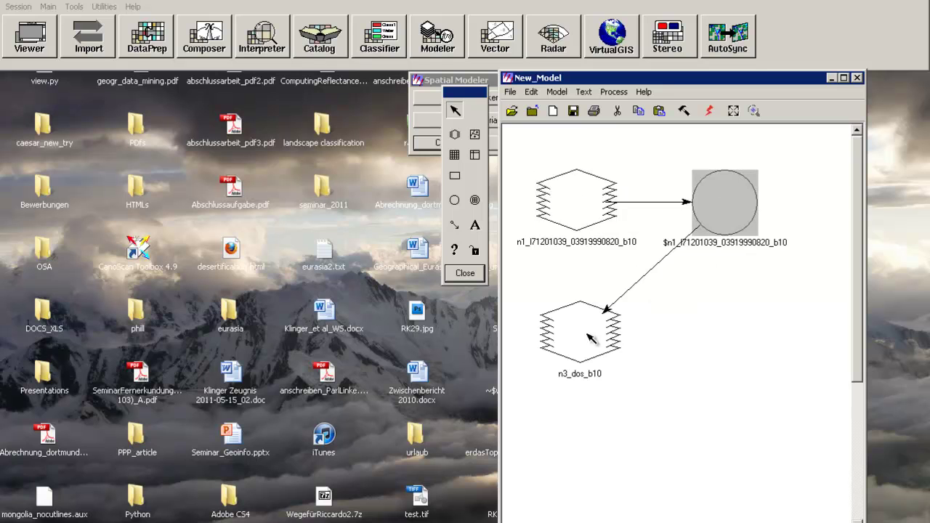
{"action": "double_click", "coordinate": [716, 207]}
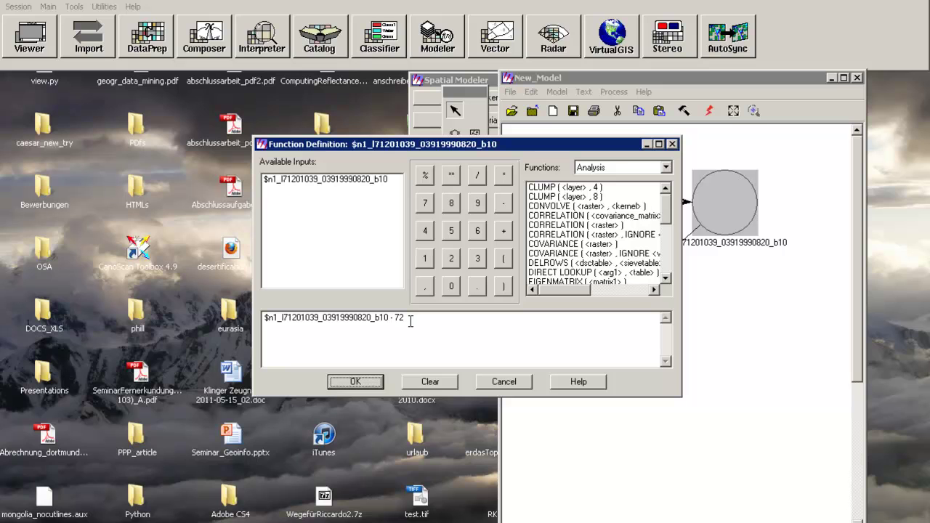
{"action": "left_click_drag", "start_coordinate": [409, 323], "coordinate": [259, 325]}
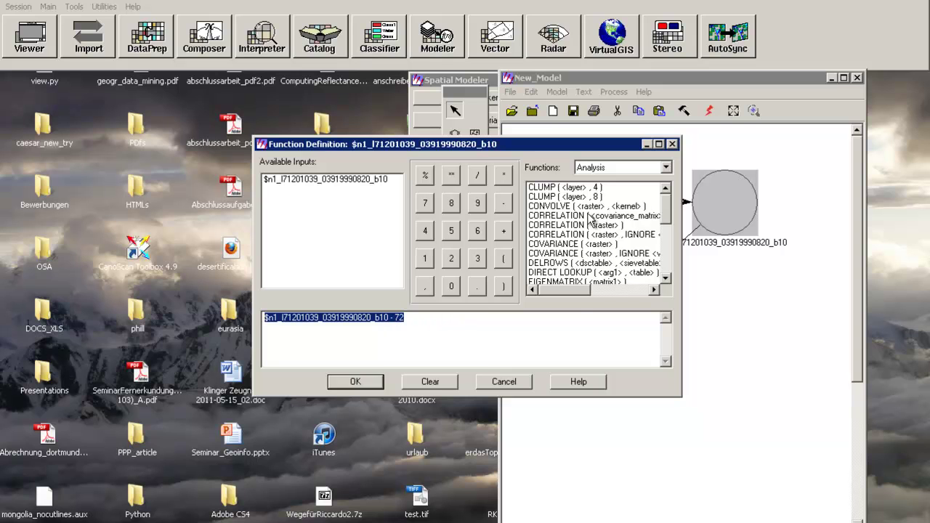
{"action": "left_click", "coordinate": [623, 169]}
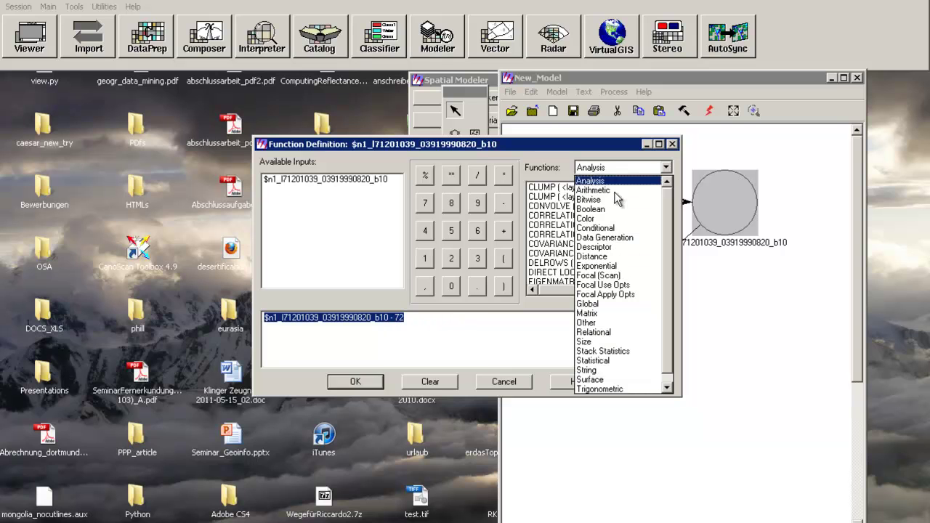
{"action": "left_click", "coordinate": [617, 229]}
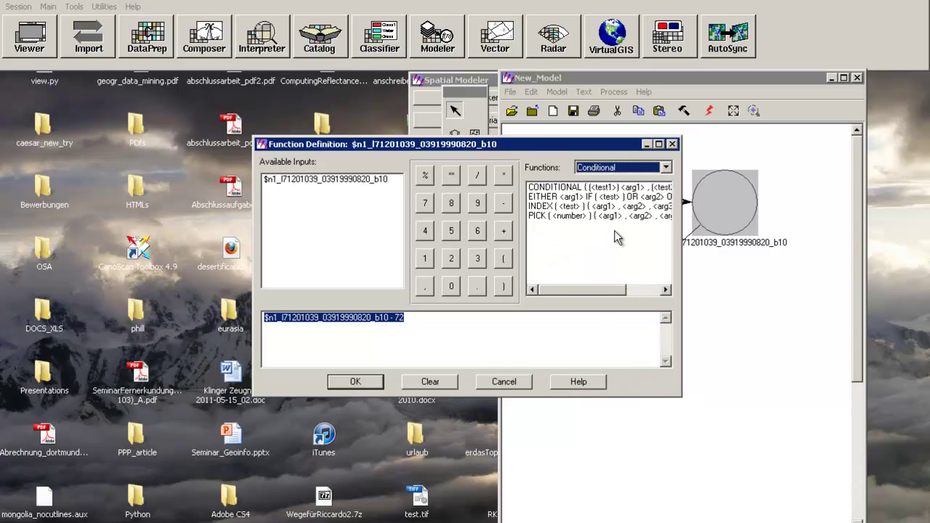
{"action": "double_click", "coordinate": [589, 188]}
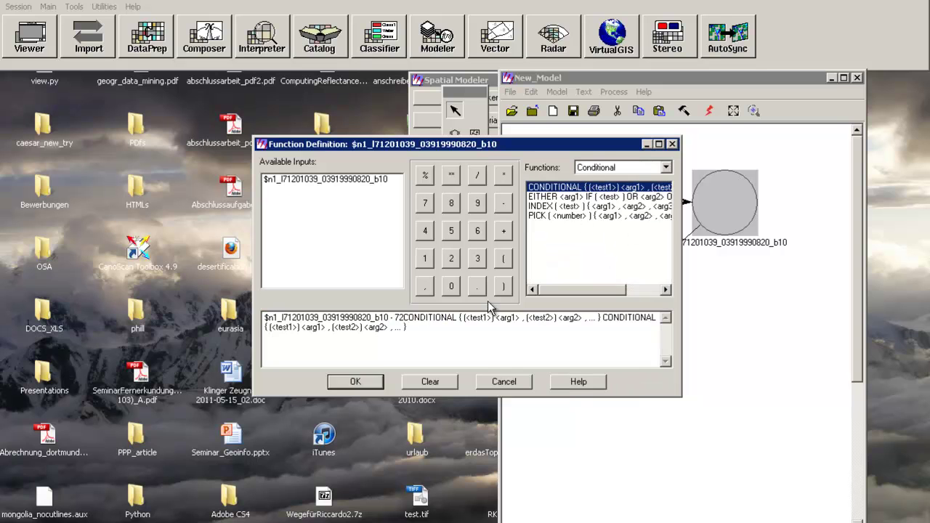
{"action": "left_click_drag", "start_coordinate": [427, 329], "coordinate": [236, 299]}
{"action": "key", "text": "Delete"}
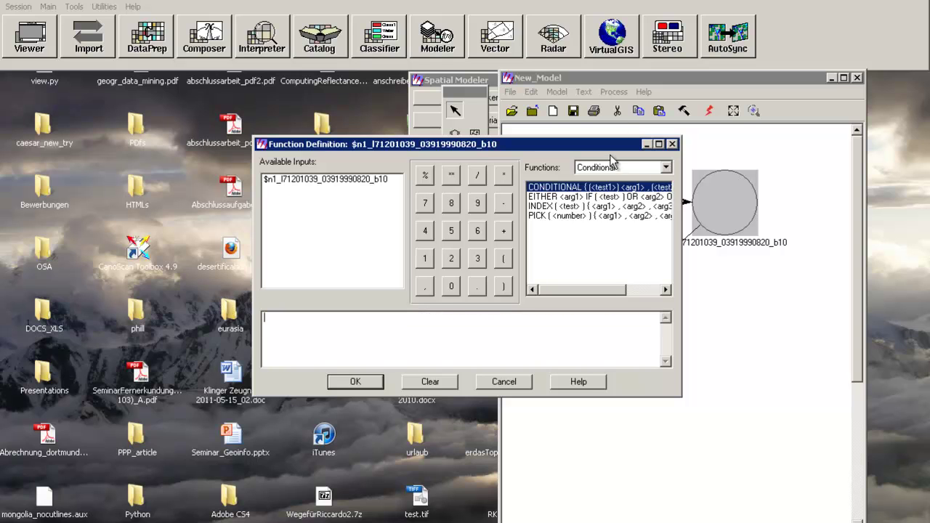
{"action": "double_click", "coordinate": [610, 188]}
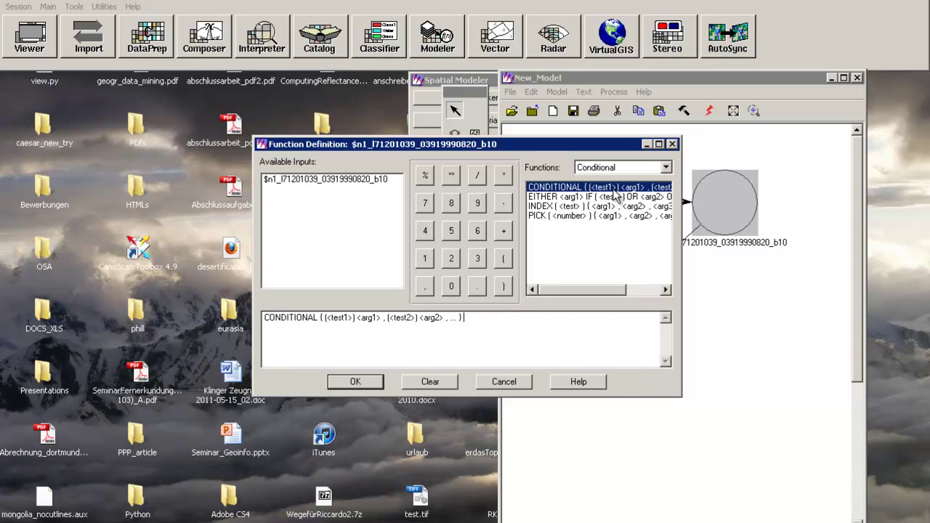
Examine the test and argument placeholders of the CONDITIONAL expression
{"action": "left_click", "coordinate": [320, 320]}
{"action": "left_click_drag", "start_coordinate": [323, 317], "coordinate": [354, 321]}
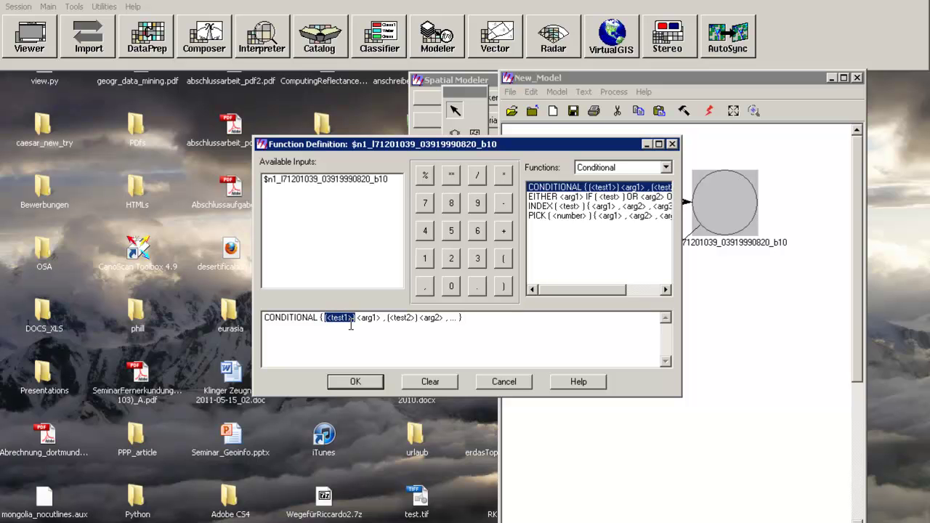
{"action": "left_click_drag", "start_coordinate": [356, 320], "coordinate": [455, 318]}
{"action": "double_click", "coordinate": [420, 320]}
{"action": "double_click", "coordinate": [352, 320]}
{"action": "double_click", "coordinate": [352, 320]}
{"action": "left_click", "coordinate": [352, 320]}
Copy the whole CONDITIONAL template and paste it into a new document in Notepad++
{"action": "left_click_drag", "start_coordinate": [515, 336], "coordinate": [205, 331]}
{"action": "key", "text": "ctrl+c"}
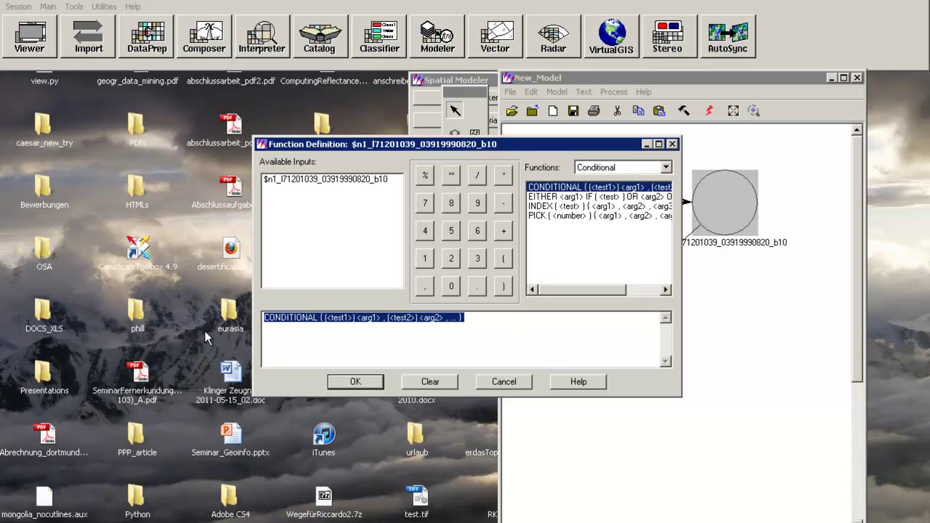
{"action": "left_click", "coordinate": [345, 383]}
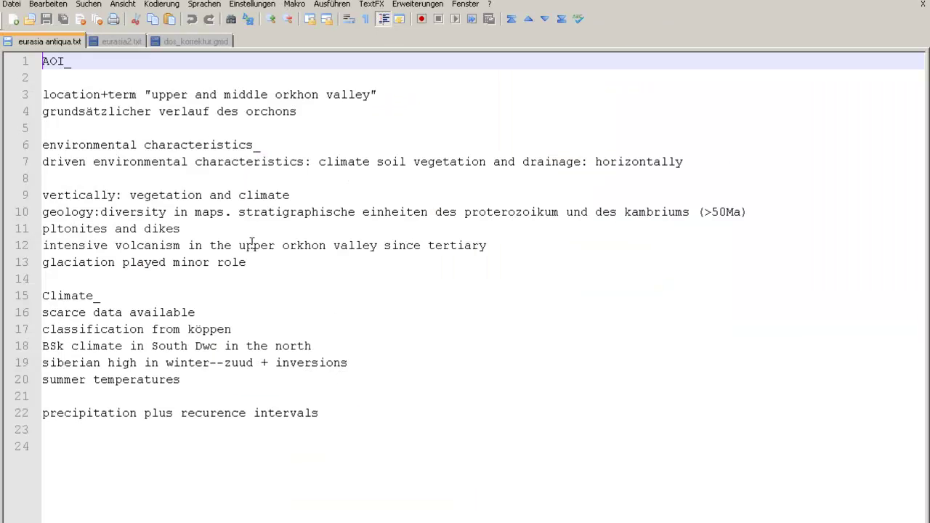
{"action": "key", "text": "ctrl+n"}
{"action": "key", "text": "ctrl+v"}
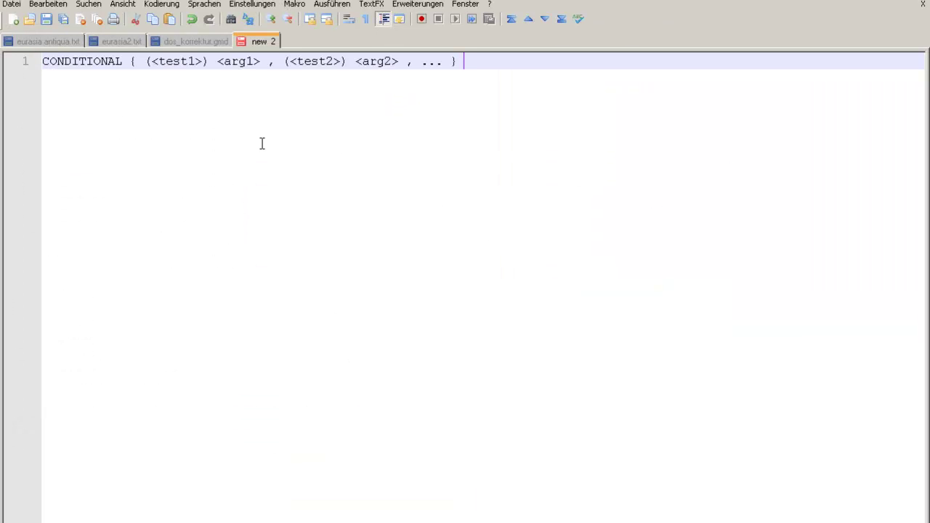
Replace the <test1> placeholder of the CONDITIONAL template with the test BAND1 > 72
{"action": "left_click_drag", "start_coordinate": [151, 61], "coordinate": [203, 61]}
{"action": "type", "text": "BAND1 ) <arg1"}
{"action": "key", "text": "BackSpace"}
{"action": "key", "text": "BackSpace"}
{"action": "type", "text": "1 >"}
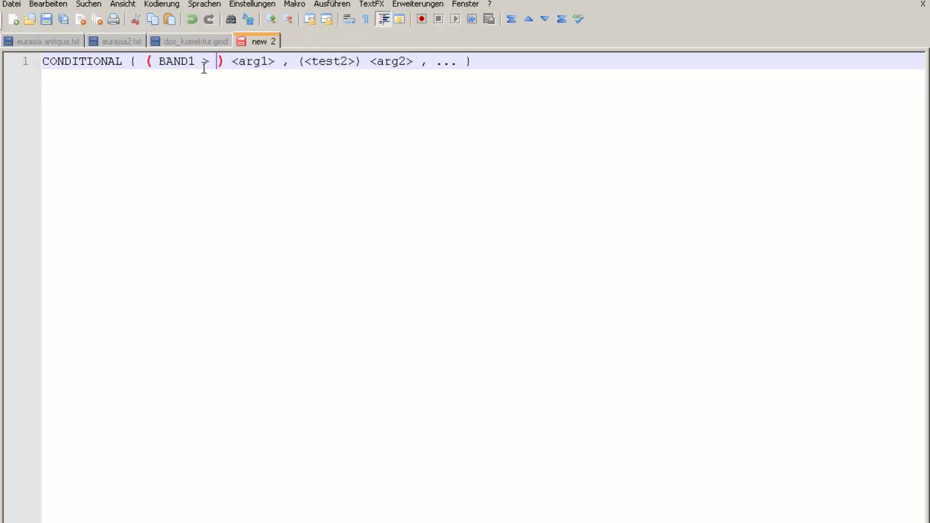
{"action": "type", "text": " 72"}
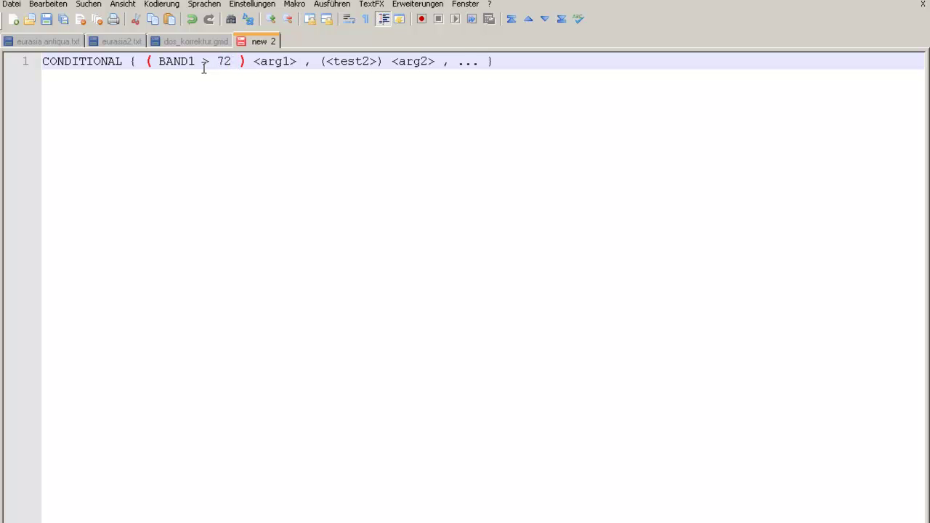
{"action": "left_click", "coordinate": [129, 64]}
{"action": "left_click_drag", "start_coordinate": [137, 63], "coordinate": [159, 62]}
{"action": "left_click_drag", "start_coordinate": [154, 61], "coordinate": [194, 62]}
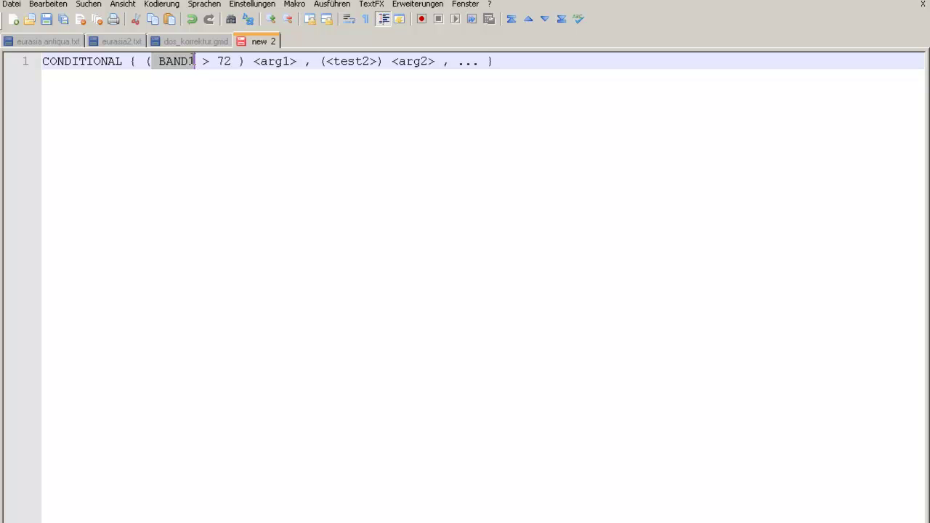
{"action": "double_click", "coordinate": [224, 61]}
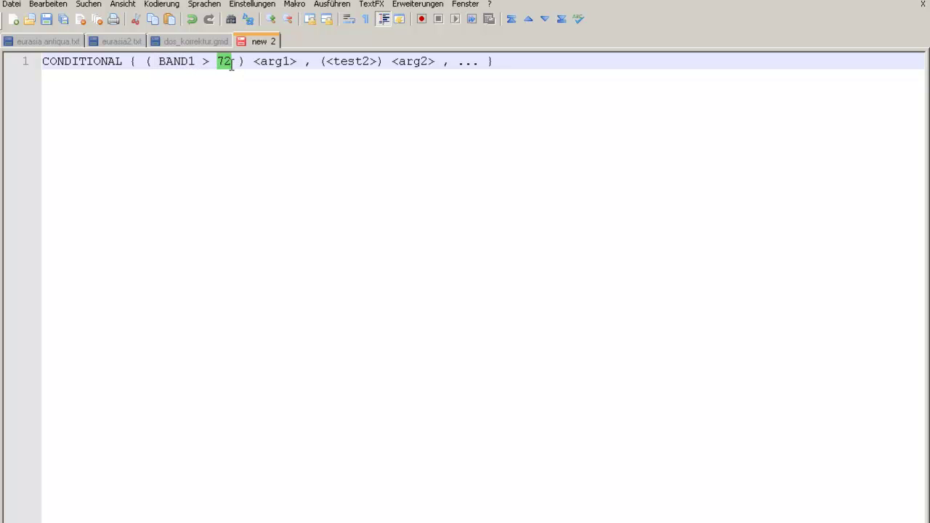
Replace the <arg1> placeholder with the subtraction BAND1 - 72
{"action": "left_click_drag", "start_coordinate": [254, 58], "coordinate": [297, 61]}
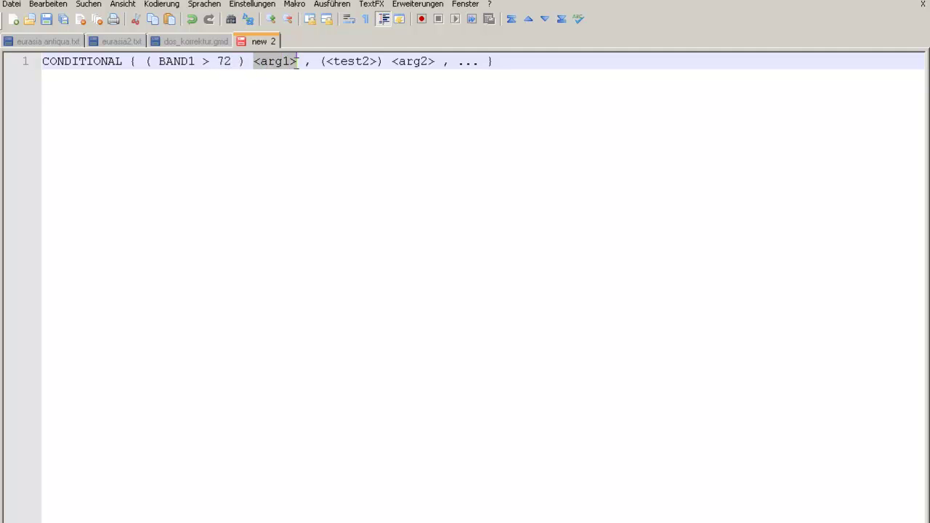
{"action": "type", "text": "Band"}
{"action": "key", "text": "BackSpace"}
{"action": "key", "text": "BackSpace"}
{"action": "key", "text": "BackSpace"}
{"action": "type", "text": "AND 1"}
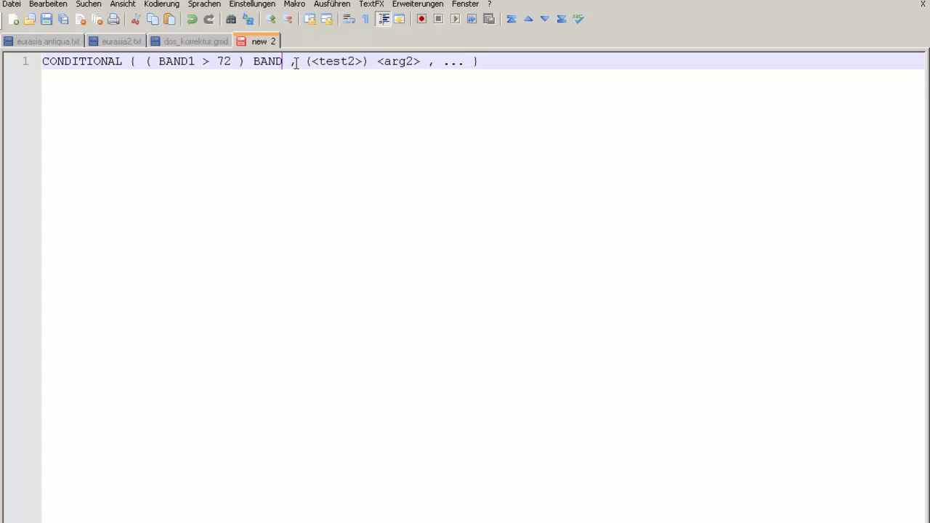
{"action": "key", "text": "BackSpace"}
{"action": "key", "text": "BackSpace"}
{"action": "type", "text": "1 = 74"}
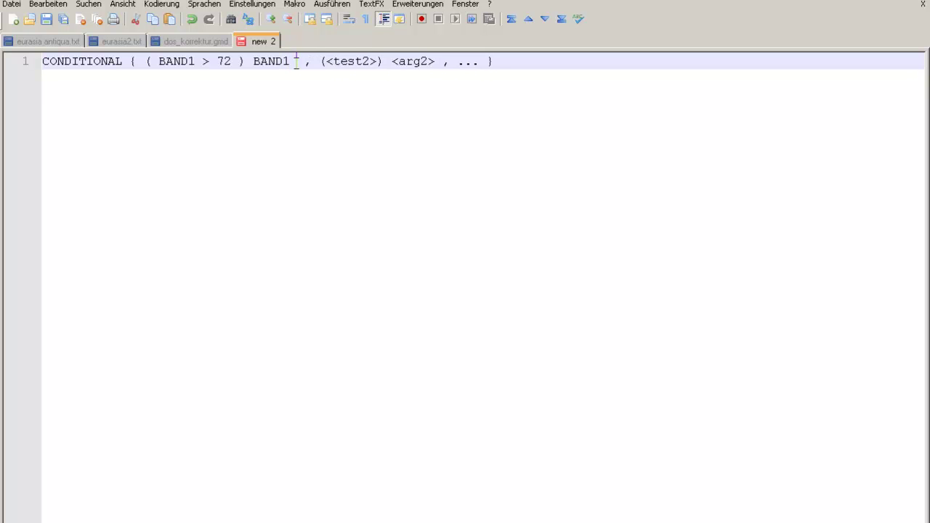
{"action": "key", "text": "BackSpace"}
{"action": "type", "text": "2"}
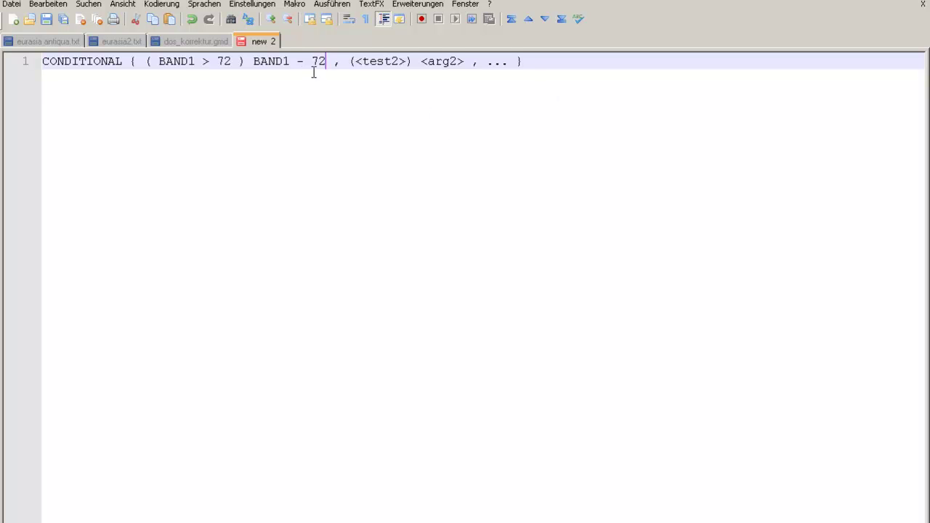
Replace the <test2> placeholder with the combined test BAND1 <= 72 AND BAND1 > 0
{"action": "left_click_drag", "start_coordinate": [354, 61], "coordinate": [406, 61]}
{"action": "key", "text": "BackSpace"}
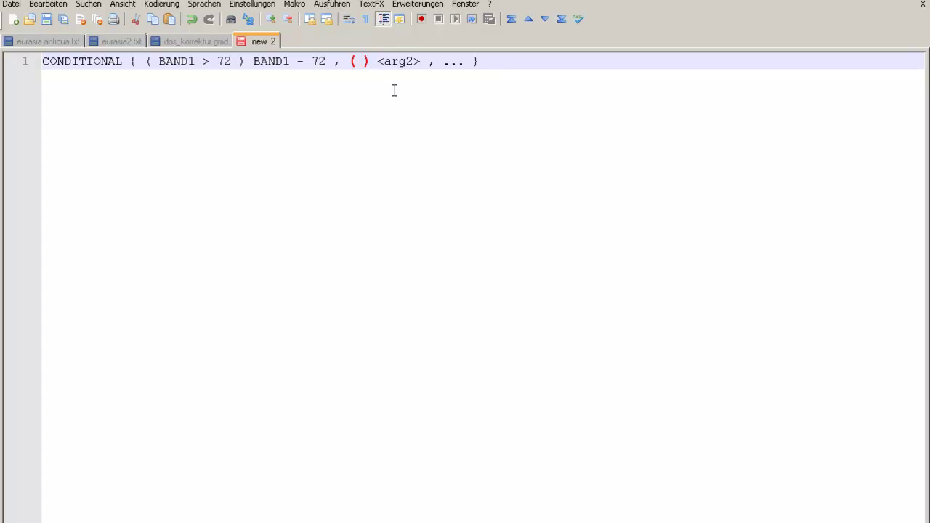
{"action": "key", "text": "Left"}
{"action": "type", "text": "BAND1 "}
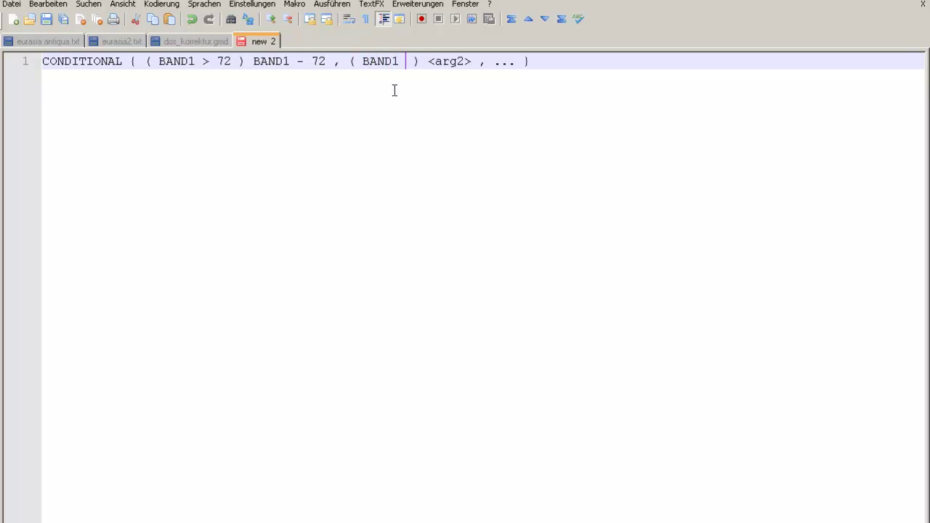
{"action": "type", "text": "<"}
{"action": "key", "text": "BackSpace"}
{"action": "type", "text": "<"}
{"action": "type", "text": "= 72"}
{"action": "type", "text": " AND "}
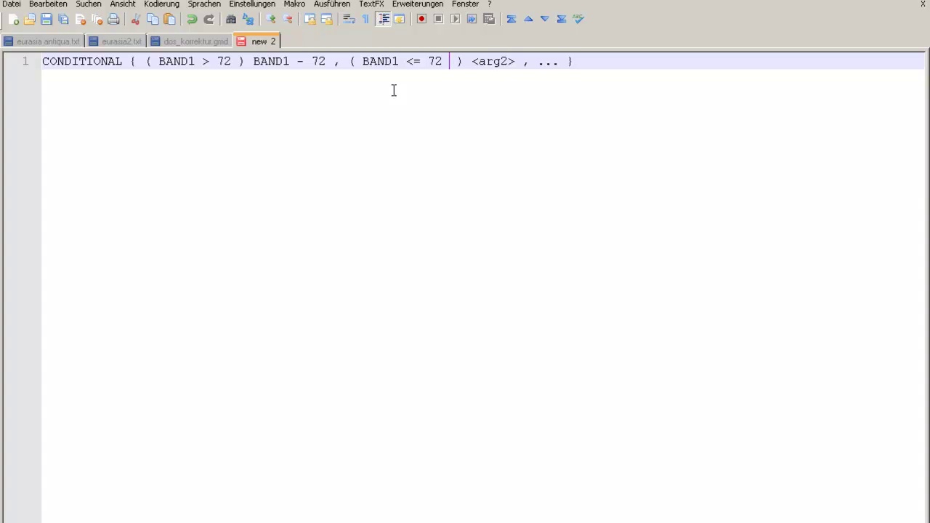
{"action": "type", "text": "BAND1 > ) "}
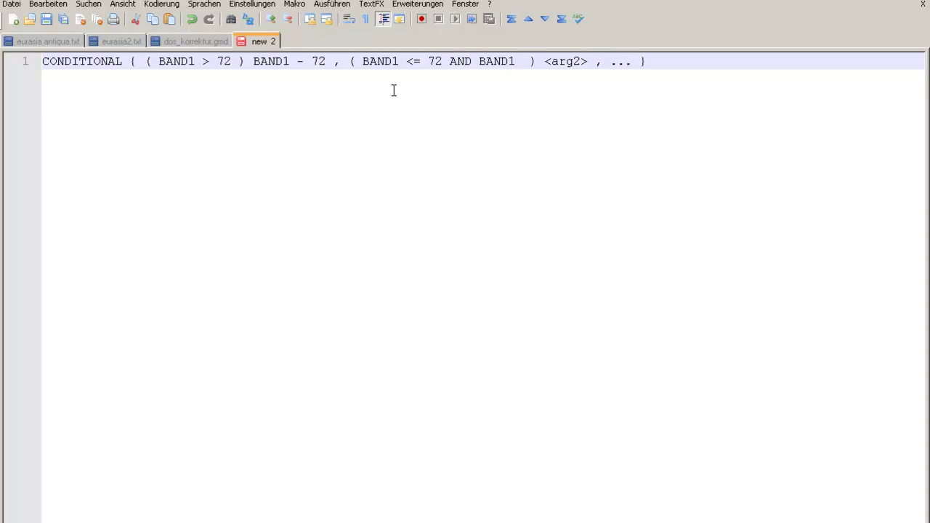
{"action": "type", "text": "<"}
{"action": "key", "text": "BackSpace"}
{"action": "type", "text": "> 0"}
Set the second case's result to 1 and replace the trailing dots with a third case, ( BAND1 == 0 ) 0
{"action": "key", "text": "Right"}
{"action": "key", "text": "Right"}
{"action": "key", "text": "Right"}
{"action": "key", "text": "Delete"}
{"action": "key", "text": "Delete"}
{"action": "key", "text": "Delete"}
{"action": "key", "text": "Delete"}
{"action": "type", "text": "( BAND"}
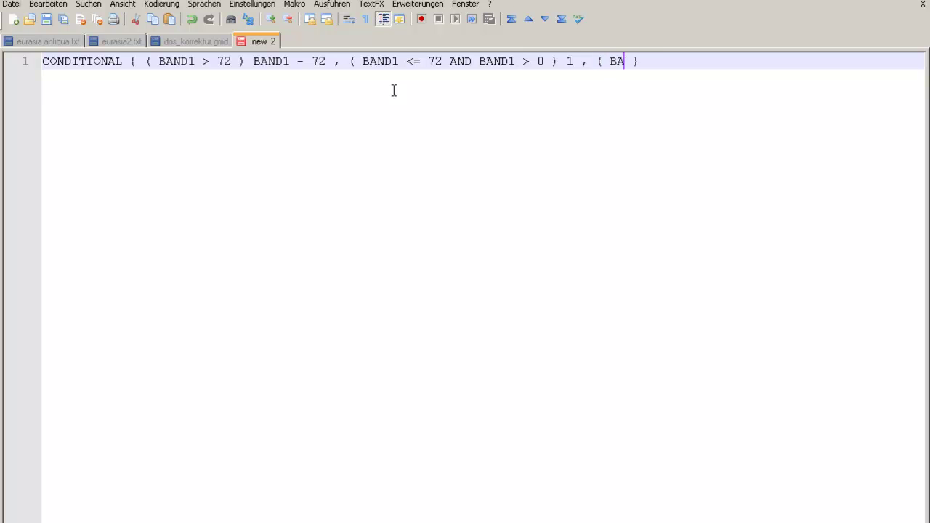
{"action": "type", "text": "1 == 0"}
{"action": "key", "text": "Right"}
{"action": "key", "text": "Left"}
{"action": "type", "text": ") 0"}
Review each test and its result in the completed CONDITIONAL expression
{"action": "key", "text": "ctrl+a"}
{"action": "left_click", "coordinate": [386, 83]}
{"action": "left_click_drag", "start_coordinate": [231, 67], "coordinate": [170, 69]}
{"action": "left_click_drag", "start_coordinate": [254, 62], "coordinate": [515, 61]}
{"action": "left_click", "coordinate": [354, 62]}
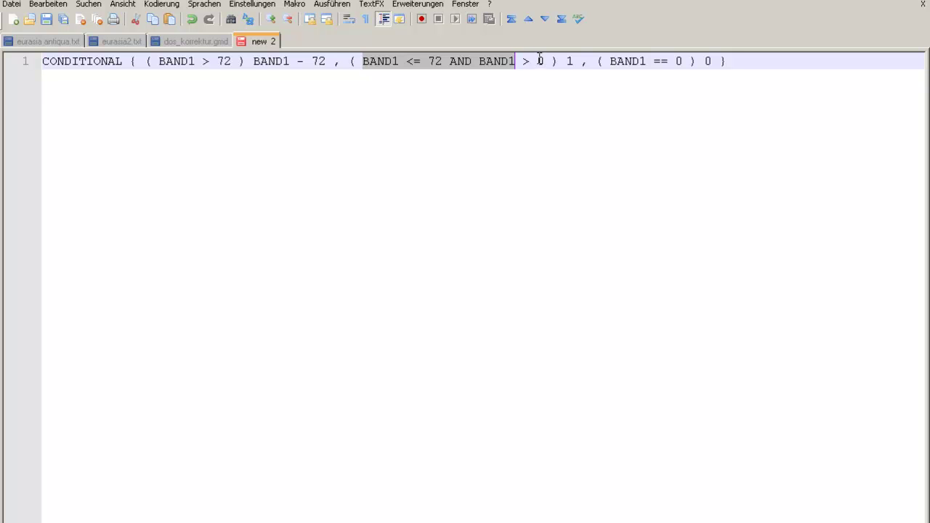
{"action": "left_click", "coordinate": [539, 60]}
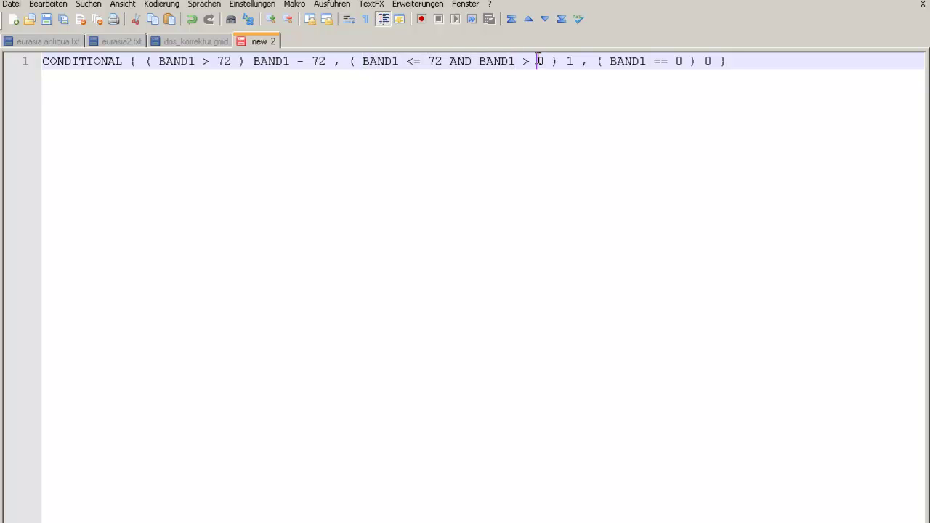
{"action": "double_click", "coordinate": [540, 60]}
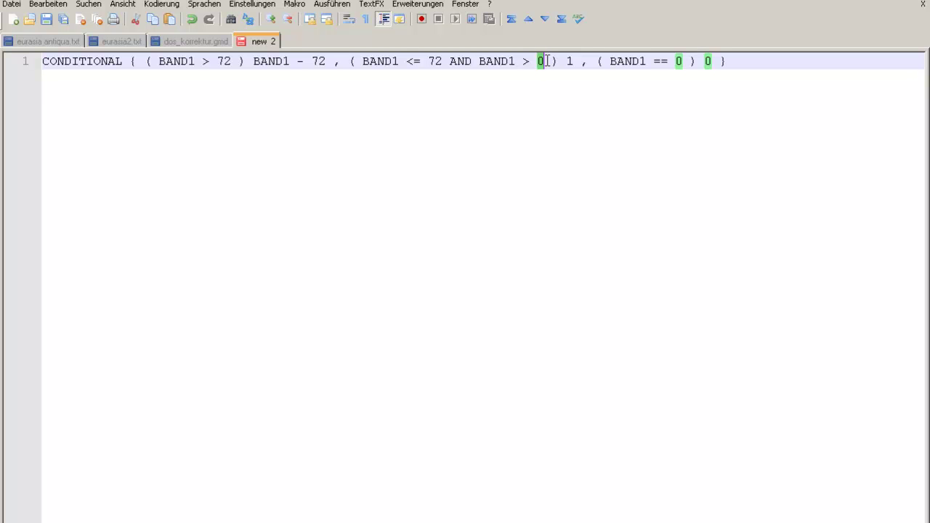
{"action": "left_click", "coordinate": [568, 60]}
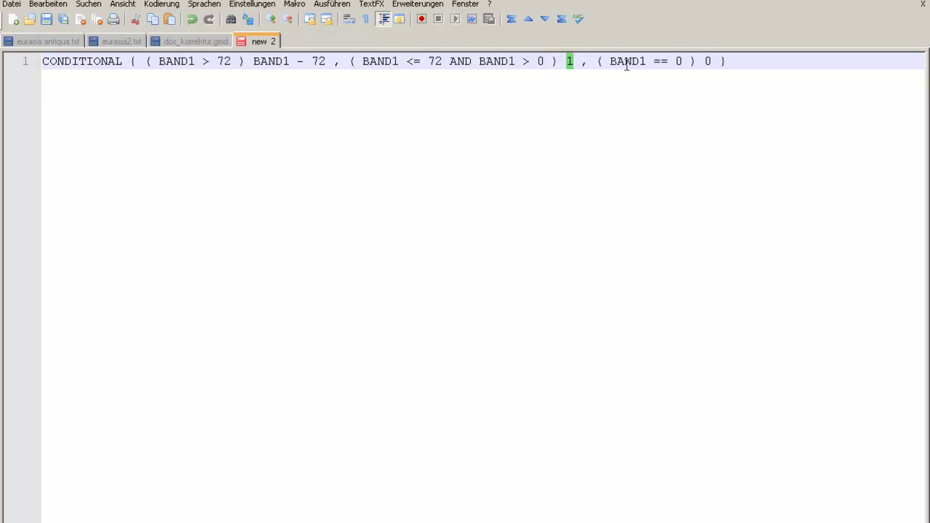
{"action": "left_click_drag", "start_coordinate": [608, 61], "coordinate": [683, 61]}
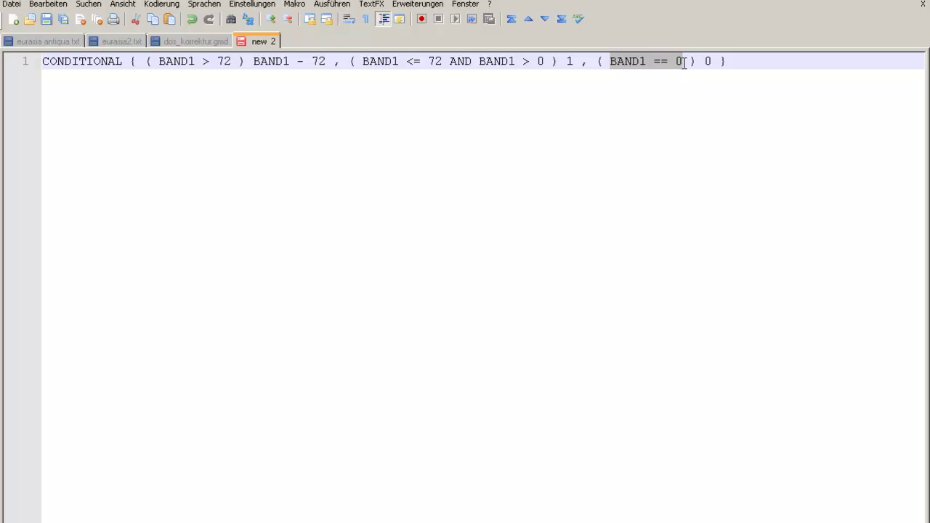
{"action": "double_click", "coordinate": [708, 60]}
{"action": "left_click_drag", "start_coordinate": [730, 84], "coordinate": [47, 49]}
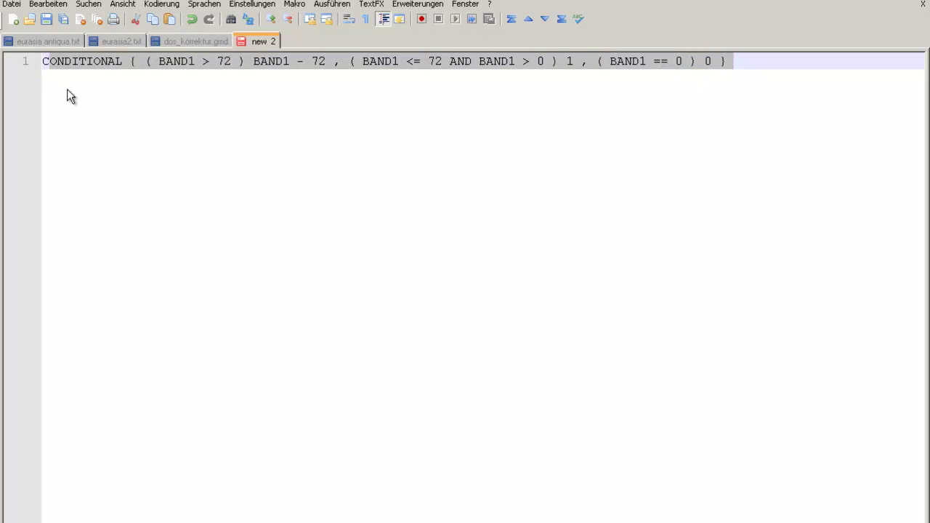
{"action": "key", "text": "End"}
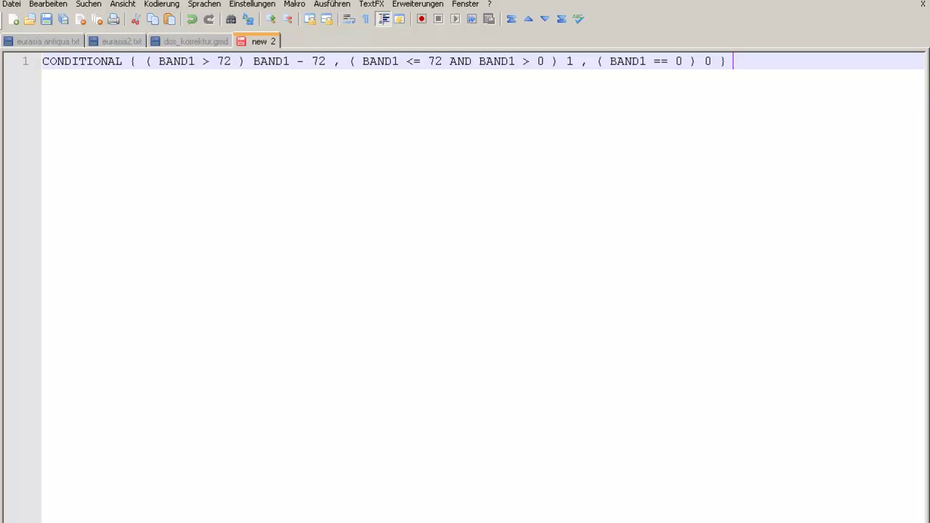
Switch to the Function Definition dialog in ERDAS IMAGINE and delete the CONDITIONAL template from the formula
{"action": "key", "text": "alt+Tab"}
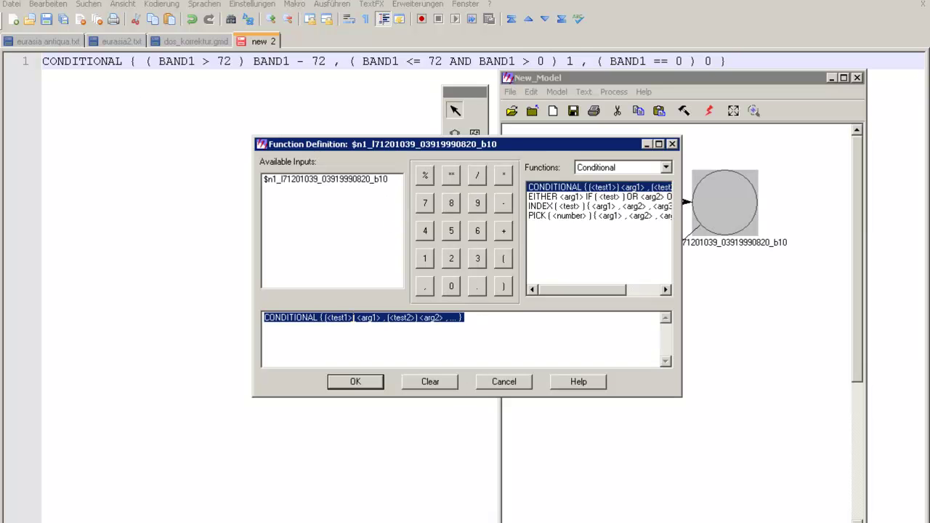
{"action": "left_click", "coordinate": [315, 318]}
{"action": "left_click", "coordinate": [336, 179]}
{"action": "left_click_drag", "start_coordinate": [651, 329], "coordinate": [82, 338]}
{"action": "key", "text": "BackSpace"}
{"action": "left_click", "coordinate": [378, 185]}
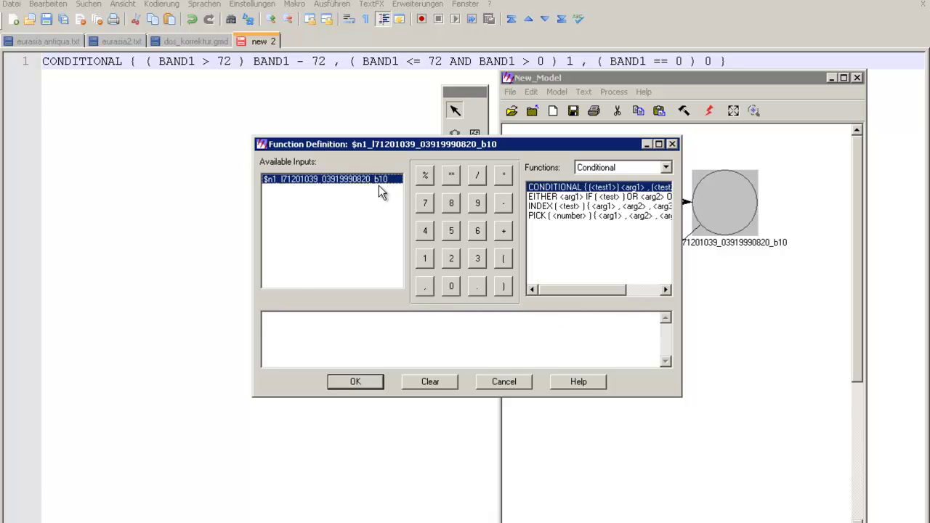
{"action": "left_click", "coordinate": [370, 181]}
{"action": "left_click_drag", "start_coordinate": [405, 317], "coordinate": [189, 325]}
{"action": "key", "text": "ctrl+c"}
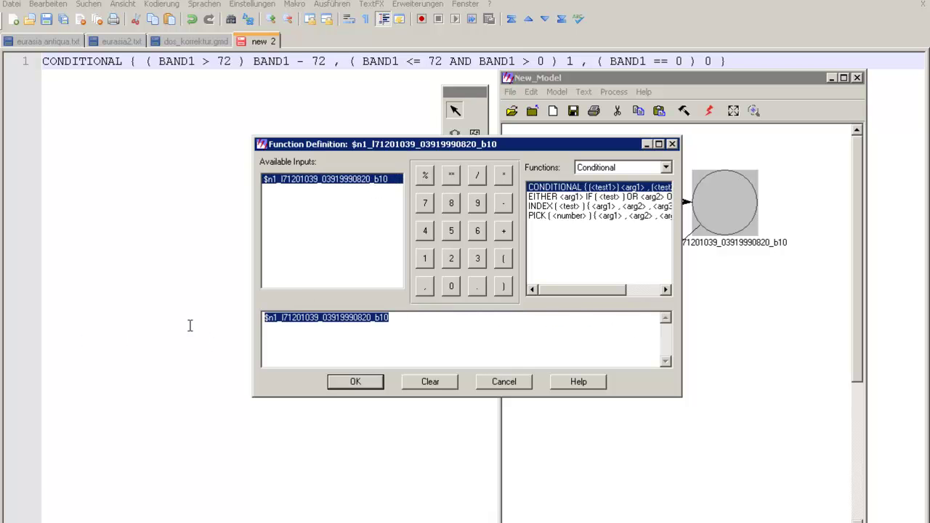
{"action": "left_click", "coordinate": [147, 310]}
{"action": "double_click", "coordinate": [166, 61]}
{"action": "key", "text": "ctrl+v"}
{"action": "left_click_drag", "start_coordinate": [427, 61], "coordinate": [465, 61]}
{"action": "key", "text": "ctrl+v"}
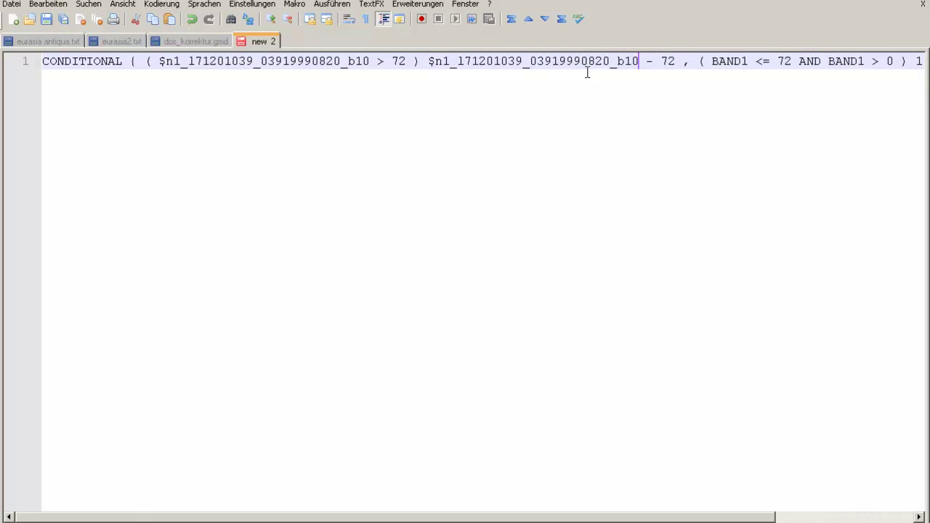
{"action": "left_click", "coordinate": [712, 61]}
{"action": "key", "text": "shift+End"}
{"action": "left_click", "coordinate": [757, 71], "text": "shift"}
{"action": "left_click", "coordinate": [589, 61], "text": "shift"}
{"action": "key", "text": "ctrl+v"}
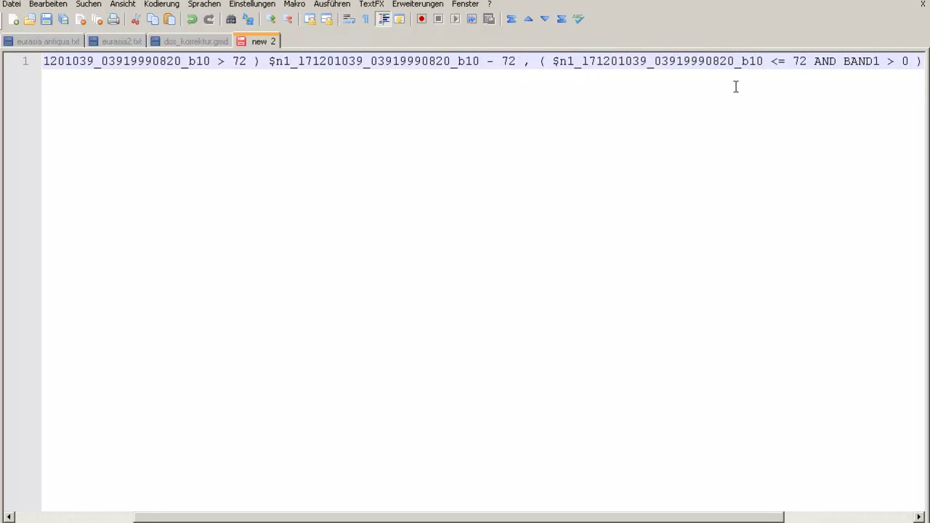
{"action": "left_click_drag", "start_coordinate": [844, 61], "coordinate": [879, 61]}
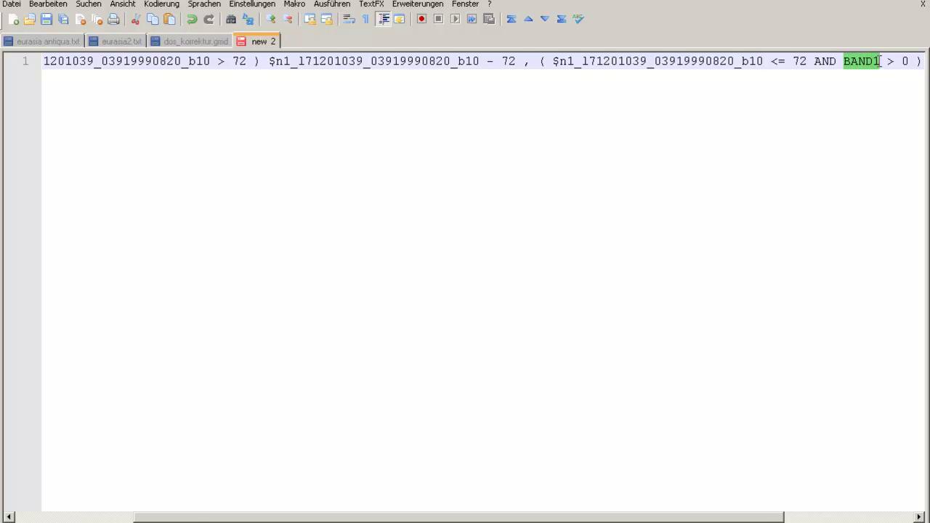
{"action": "key", "text": "ctrl+v"}
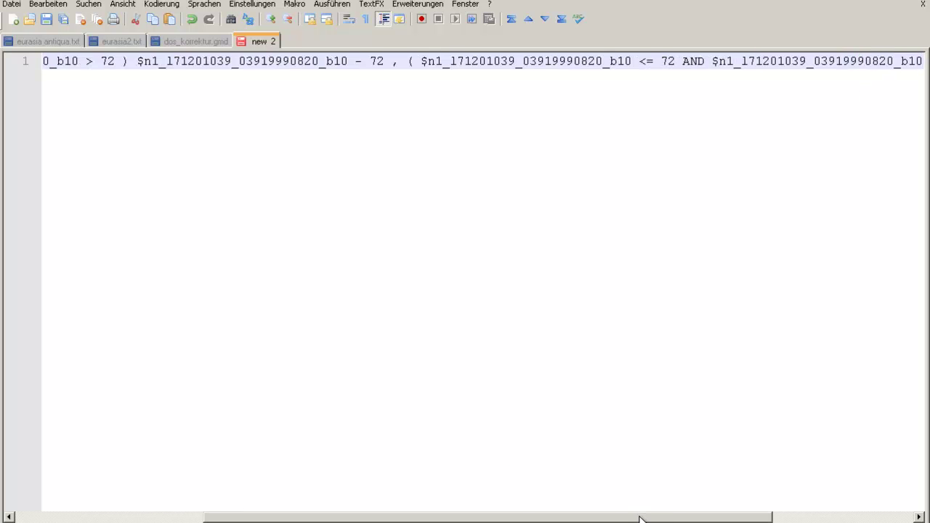
{"action": "left_click_drag", "start_coordinate": [637, 517], "coordinate": [781, 516]}
{"action": "left_click_drag", "start_coordinate": [799, 61], "coordinate": [836, 61]}
{"action": "key", "text": "ctrl+v"}
Copy the whole expression into the ERDAS IMAGINE Function Definition as the new formula and accept it
{"action": "key", "text": "ctrl+a"}
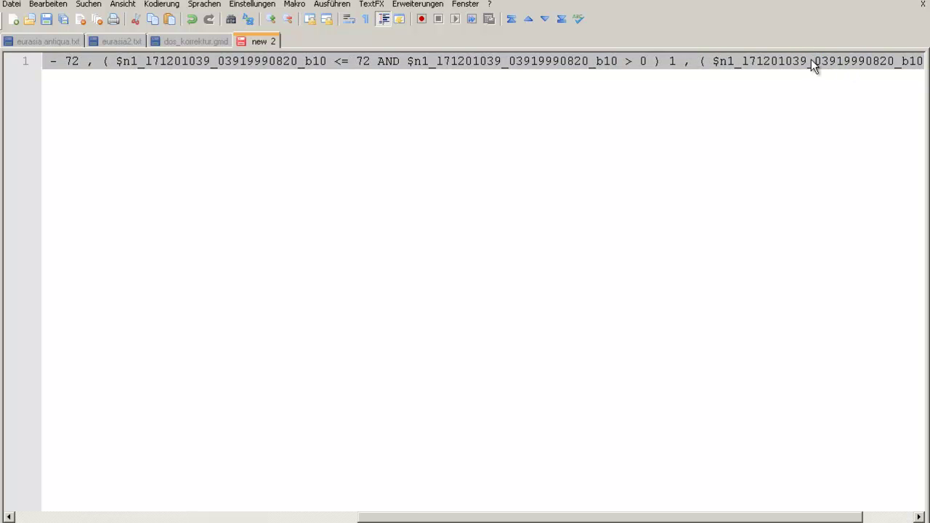
{"action": "key", "text": "alt+Tab"}
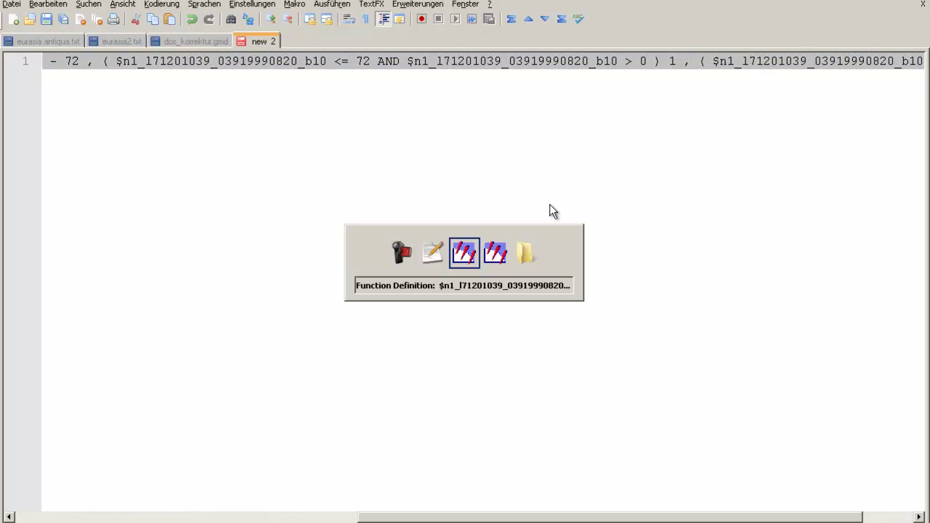
{"action": "key", "text": "ctrl+v"}
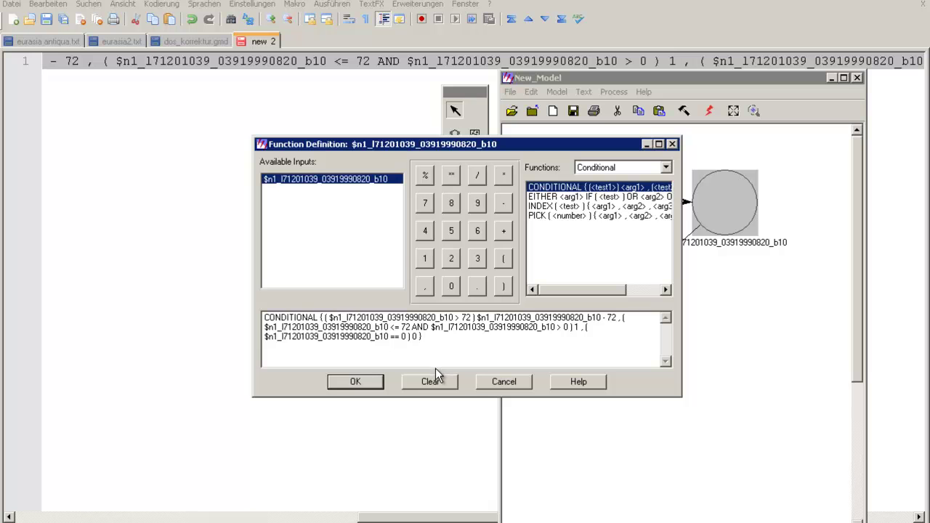
{"action": "left_click", "coordinate": [355, 381]}
Accept the output raster settings for dos_b10.img, run the model, and close the progress dialog when it finishes
{"action": "double_click", "coordinate": [598, 338]}
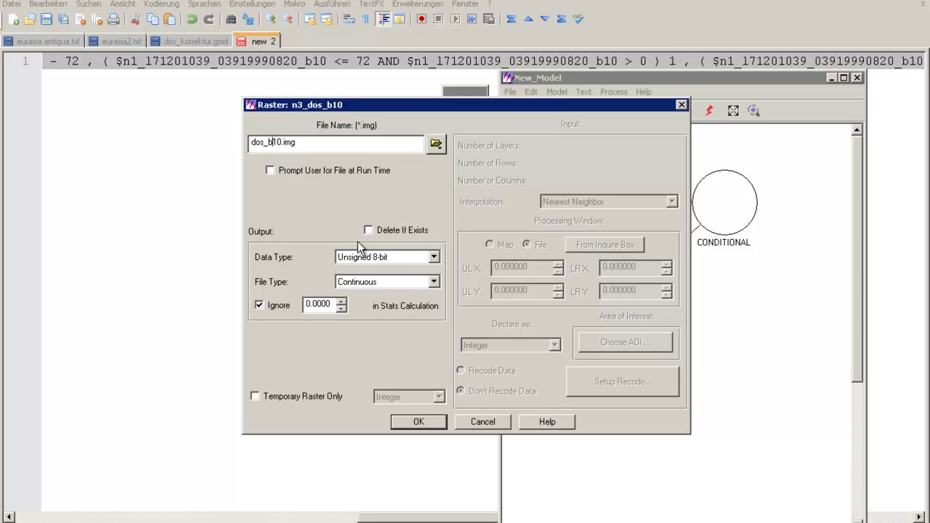
{"action": "left_click", "coordinate": [417, 421]}
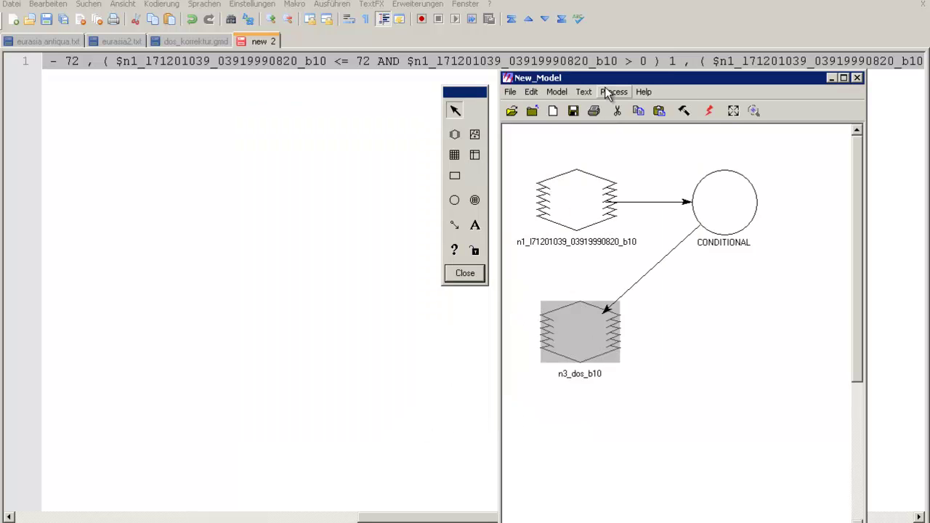
{"action": "left_click", "coordinate": [709, 111]}
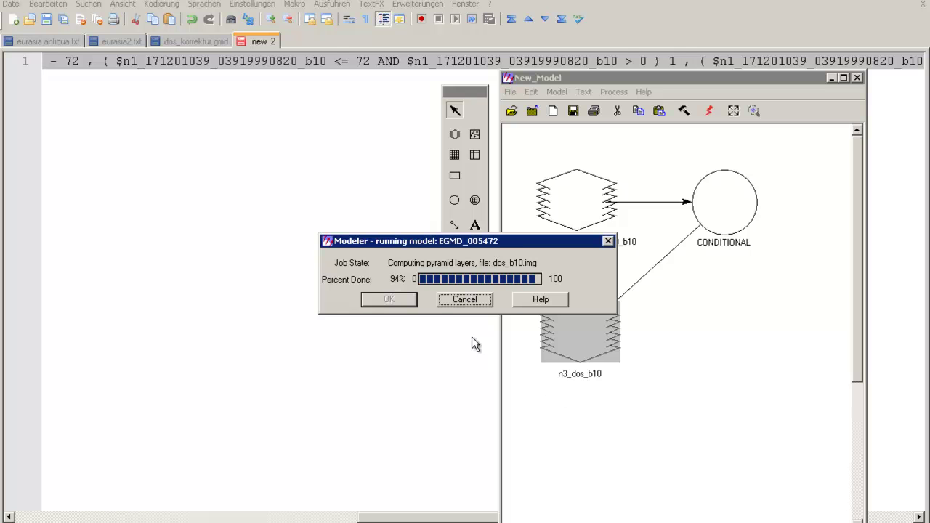
{"action": "left_click", "coordinate": [401, 304]}
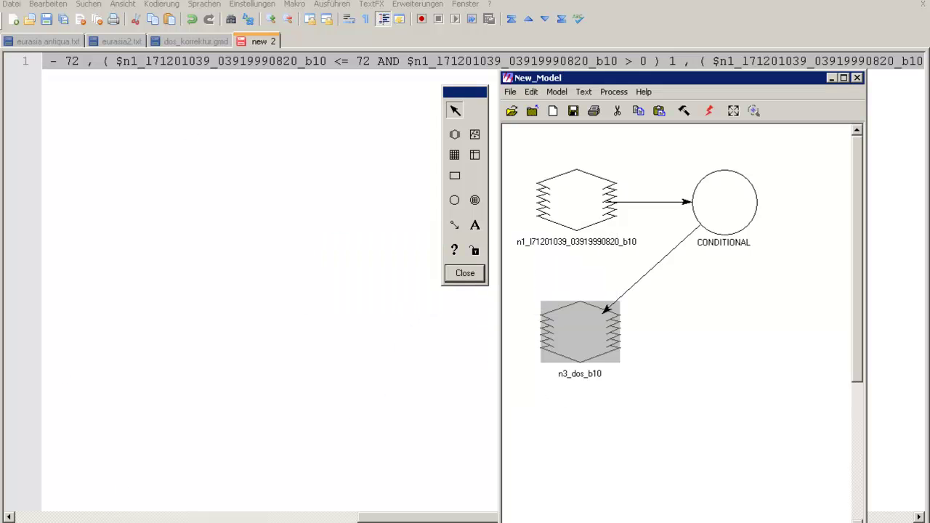
Open dos_b10.img in a new Classic Viewer and fit the whole image to the window
{"action": "left_click", "coordinate": [38, 52]}
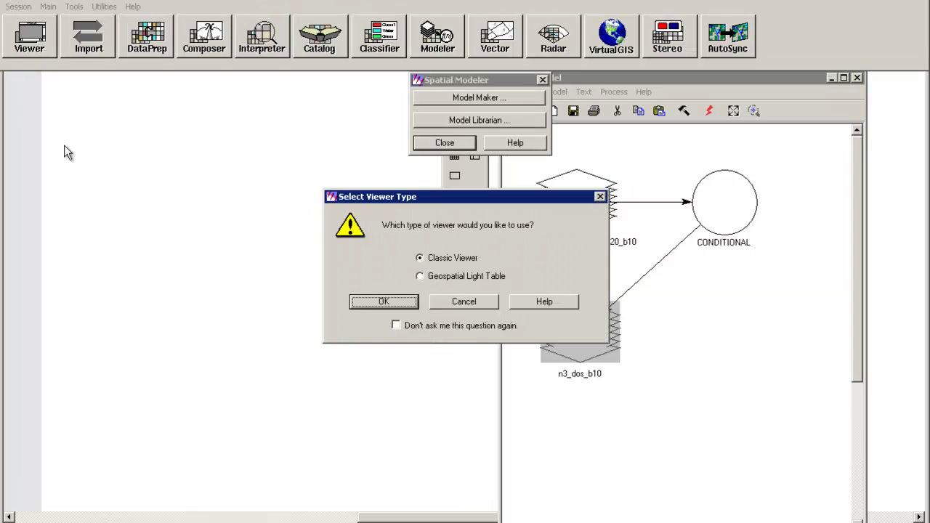
{"action": "left_click", "coordinate": [365, 304]}
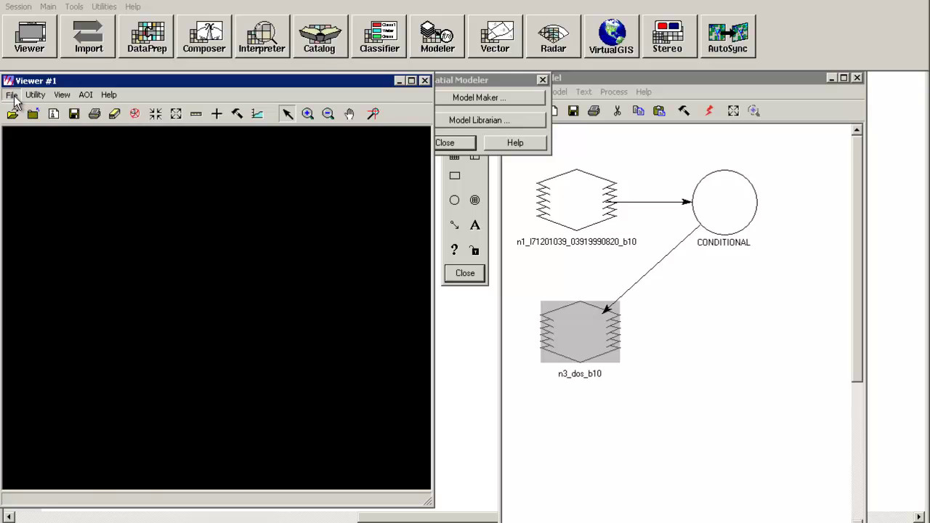
{"action": "left_click", "coordinate": [12, 95]}
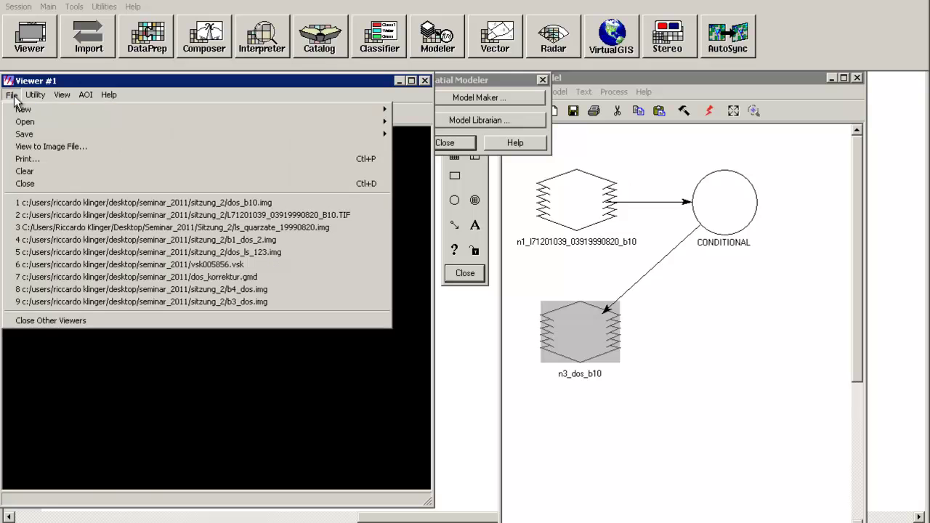
{"action": "left_click", "coordinate": [172, 203]}
{"action": "right_click", "coordinate": [390, 305]}
{"action": "left_click", "coordinate": [329, 394]}
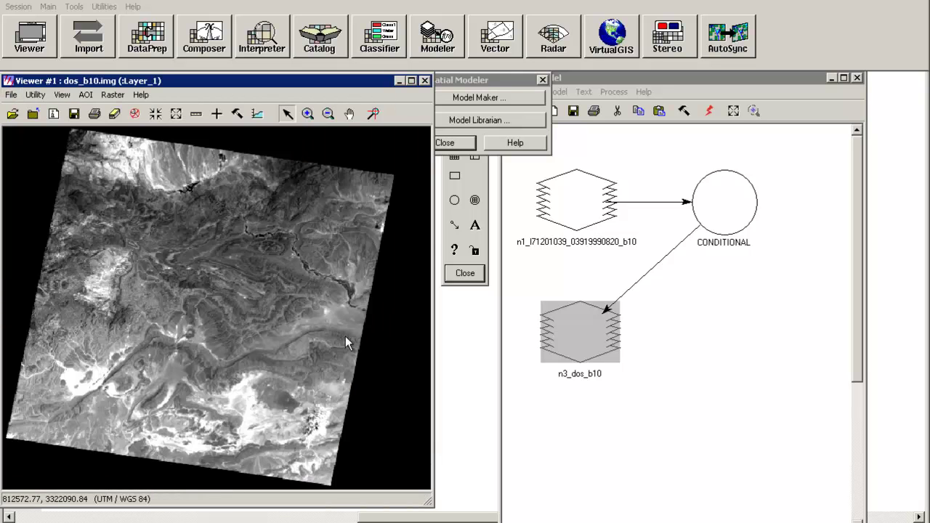
Plot a spatial profile of dos_b10.img along a line from the lake's northwestern island across the dark water to the eastern shore
{"action": "left_click", "coordinate": [307, 113]}
{"action": "left_click_drag", "start_coordinate": [161, 152], "coordinate": [217, 230]}
{"action": "left_click_drag", "start_coordinate": [122, 202], "coordinate": [270, 335]}
{"action": "left_click_drag", "start_coordinate": [194, 254], "coordinate": [353, 376]}
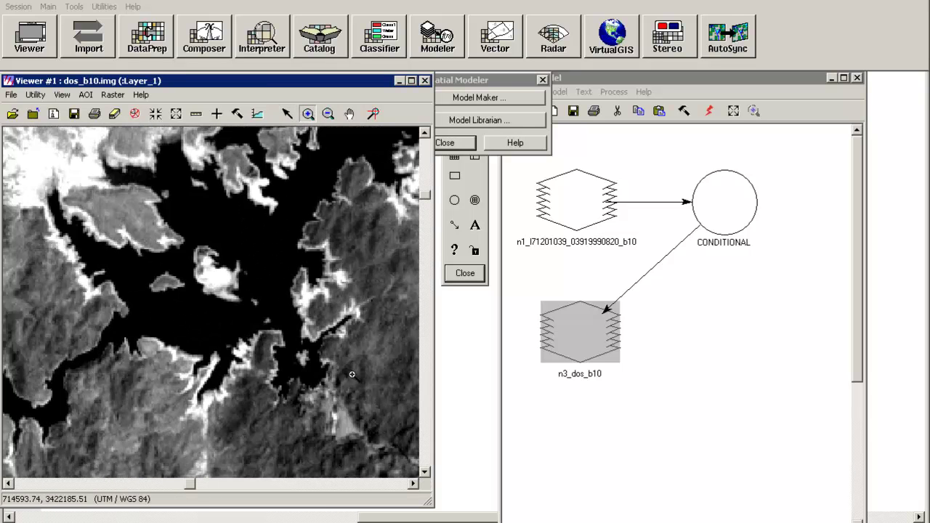
{"action": "left_click", "coordinate": [257, 114]}
{"action": "left_click", "coordinate": [417, 297]}
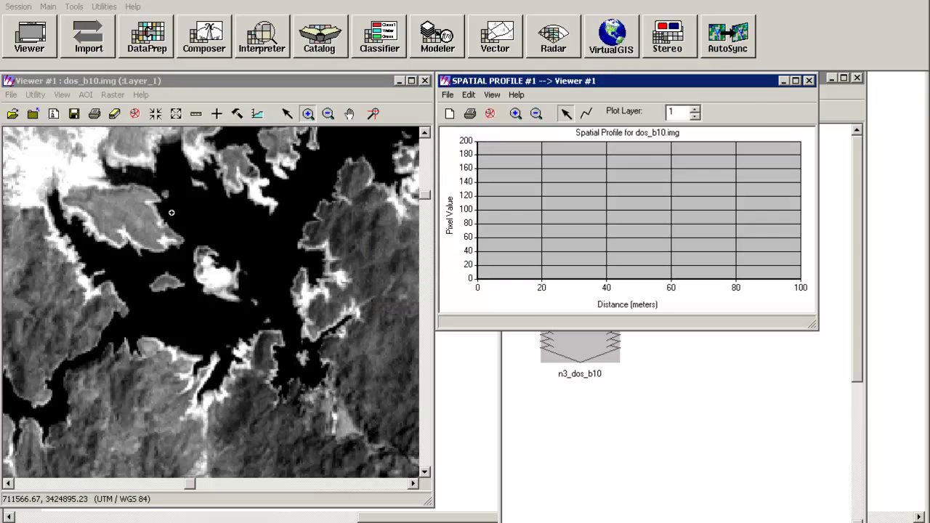
{"action": "left_click", "coordinate": [586, 113]}
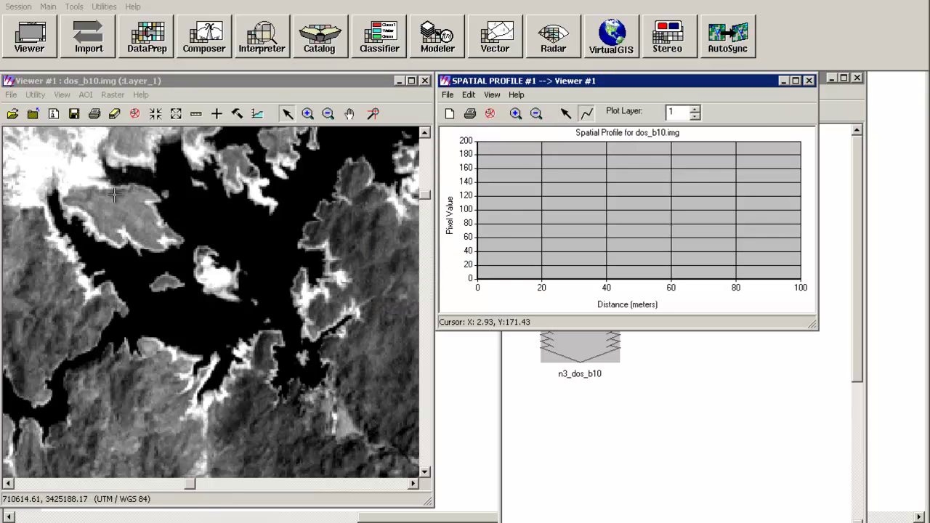
{"action": "left_click", "coordinate": [155, 207]}
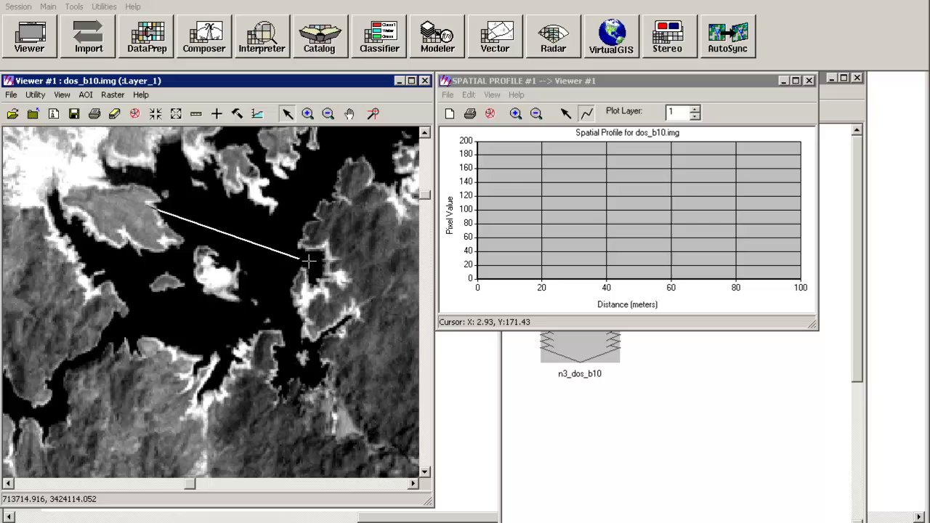
{"action": "double_click", "coordinate": [387, 288]}
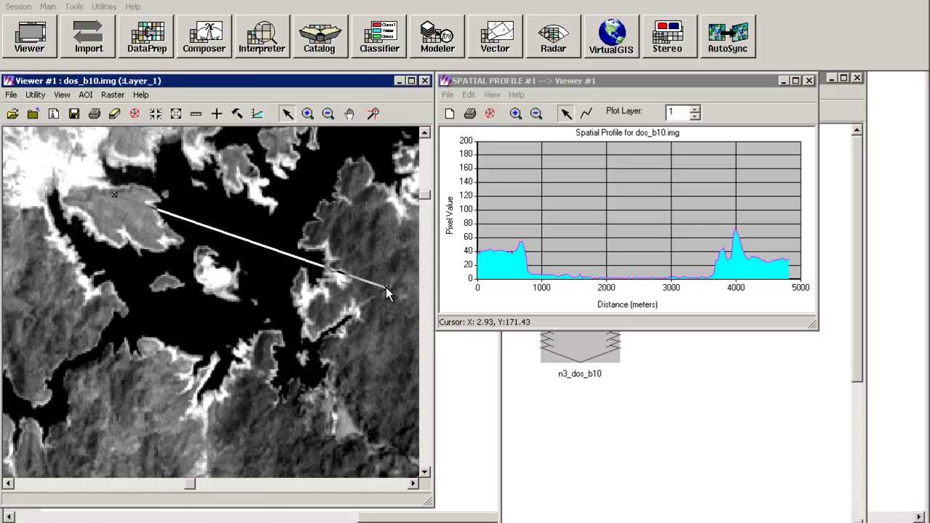
Examine the low water section of the profile up close and query a dark lake pixel with the inquire cursor
{"action": "left_click", "coordinate": [515, 112]}
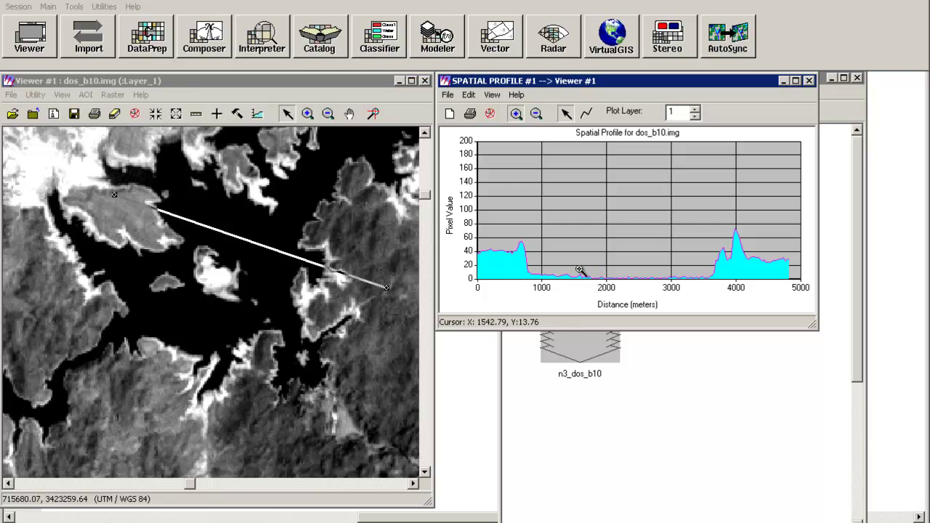
{"action": "left_click", "coordinate": [628, 277]}
{"action": "left_click", "coordinate": [631, 277]}
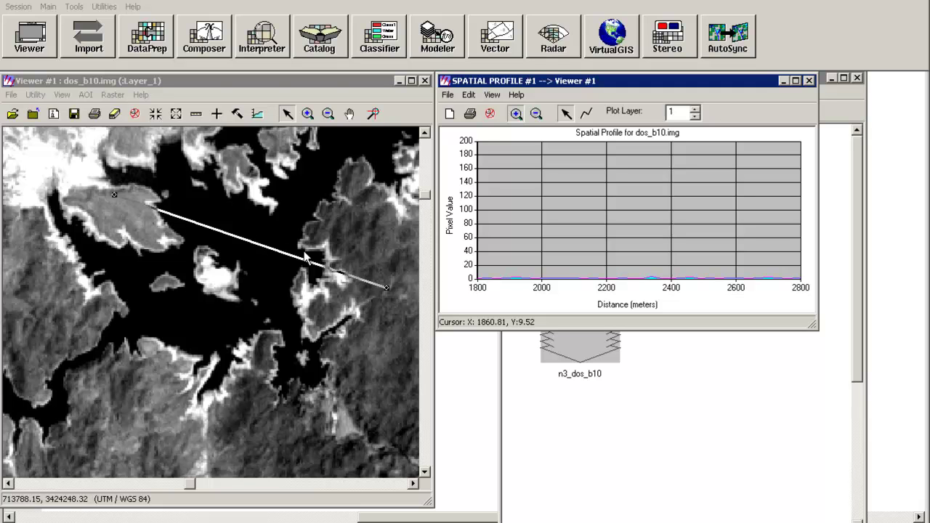
{"action": "left_click", "coordinate": [216, 113]}
{"action": "left_click_drag", "start_coordinate": [213, 294], "coordinate": [225, 219]}
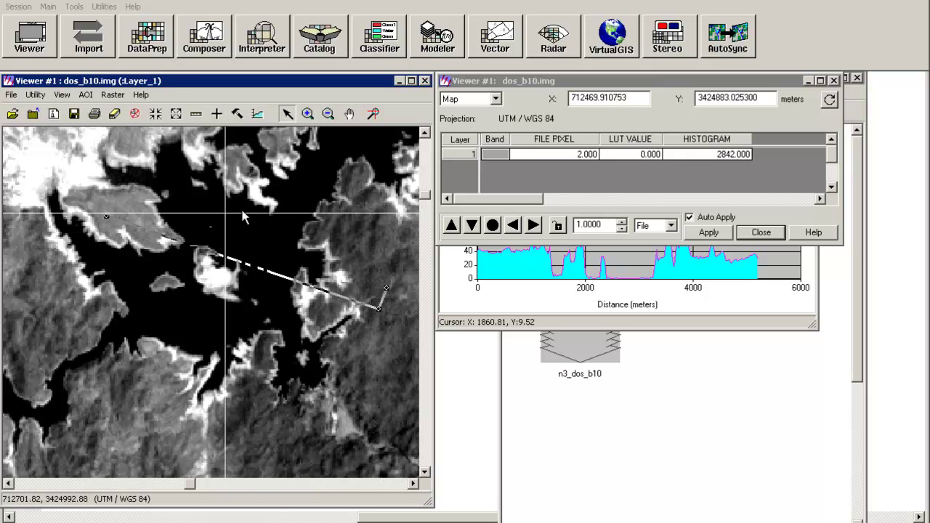
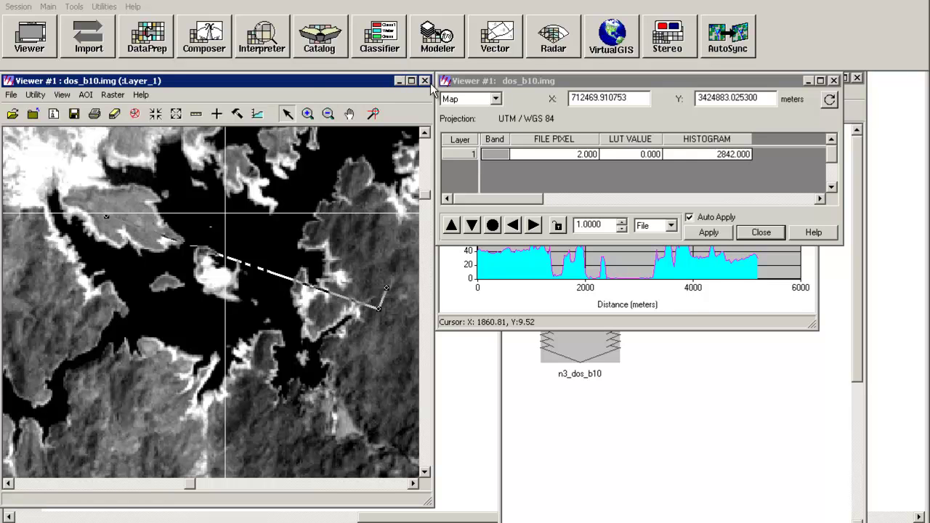
Start saving the model under a new name as a Graphical Model and browse to the seminar_2011 folder on the Desktop
{"action": "left_click", "coordinate": [623, 449]}
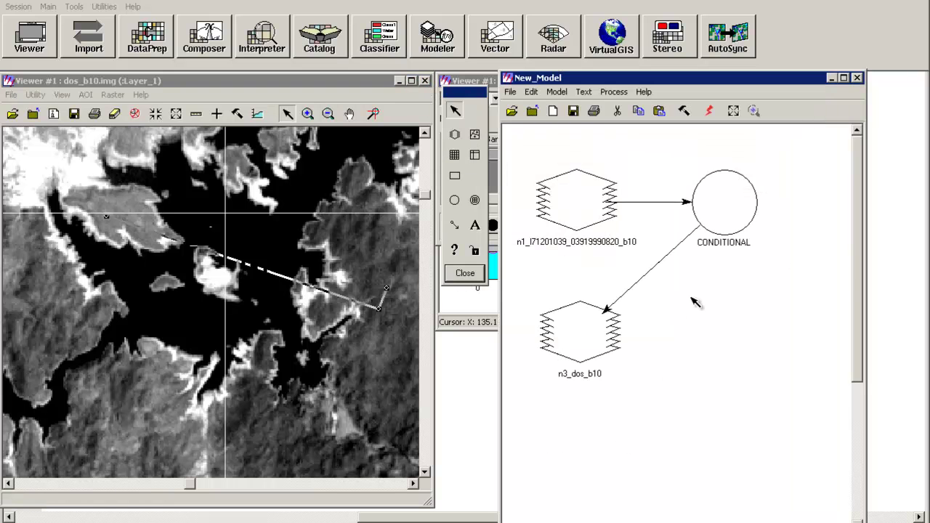
{"action": "left_click", "coordinate": [510, 92]}
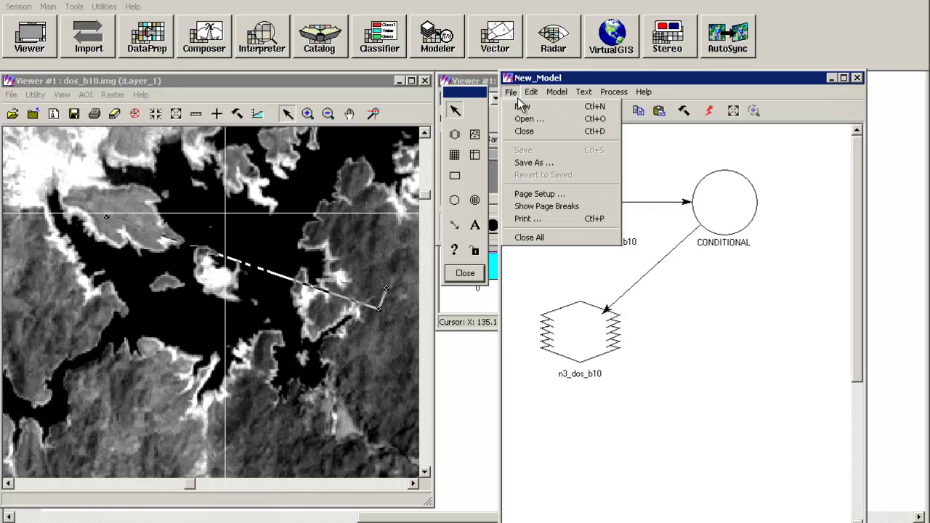
{"action": "left_click", "coordinate": [551, 159]}
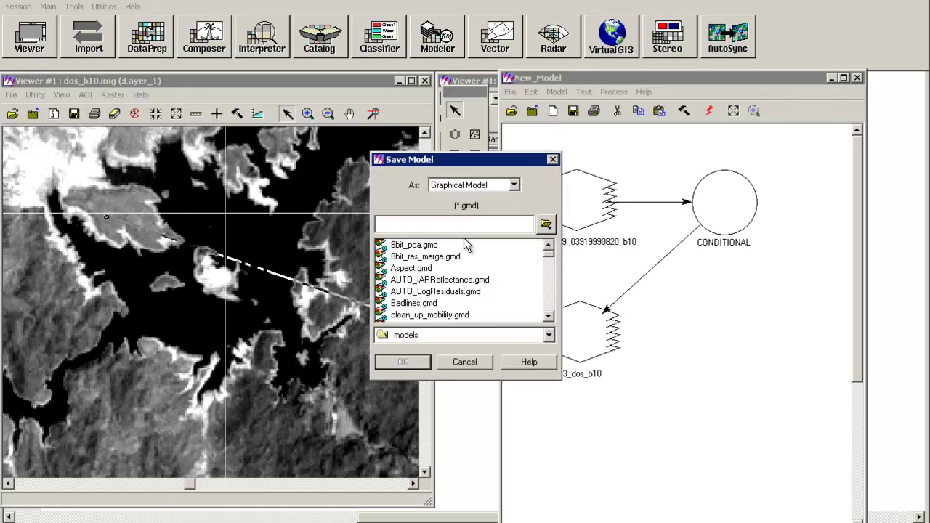
{"action": "left_click", "coordinate": [545, 223]}
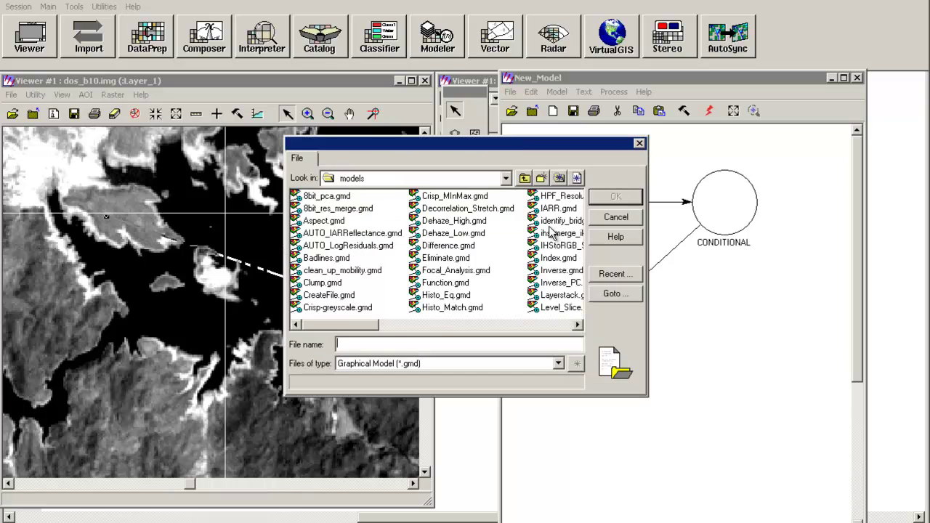
{"action": "left_click", "coordinate": [489, 180]}
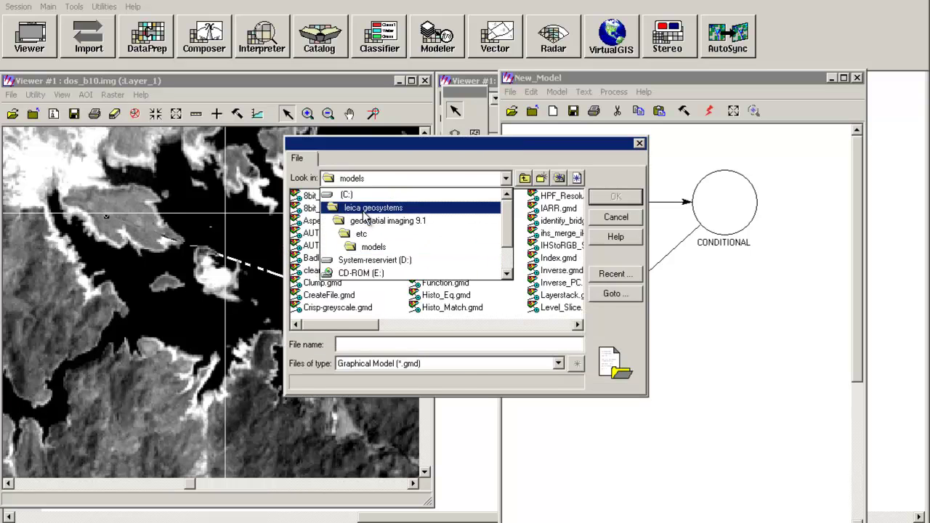
{"action": "left_click", "coordinate": [363, 208]}
{"action": "left_click", "coordinate": [403, 181]}
{"action": "left_click", "coordinate": [426, 257]}
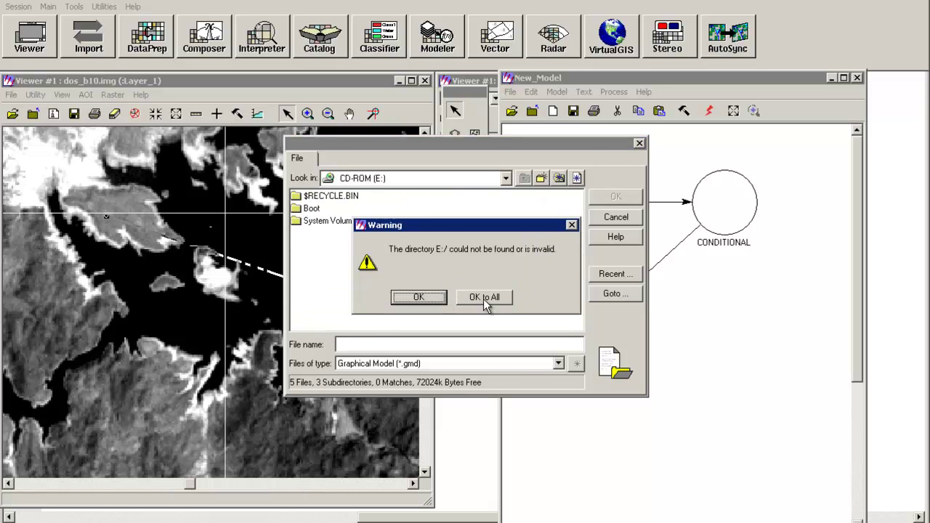
{"action": "left_click", "coordinate": [392, 300]}
{"action": "left_click", "coordinate": [441, 183]}
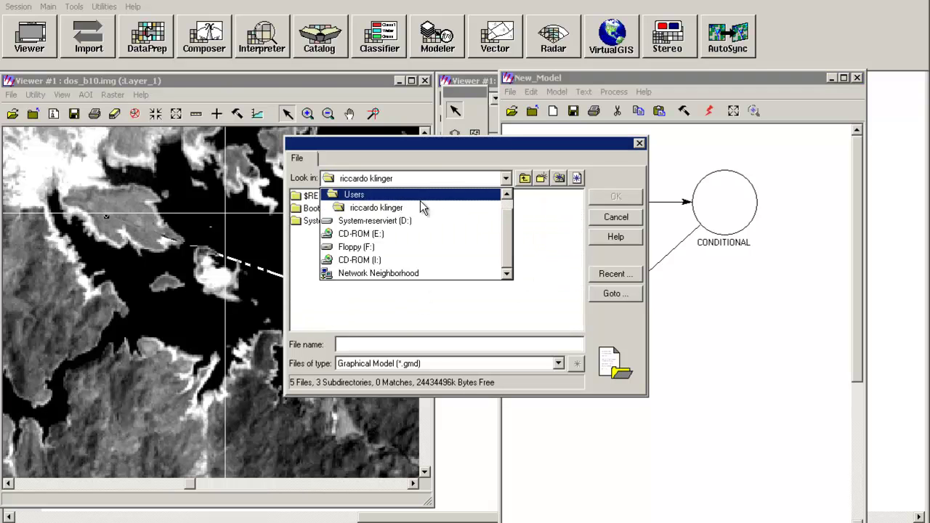
{"action": "left_click", "coordinate": [419, 205]}
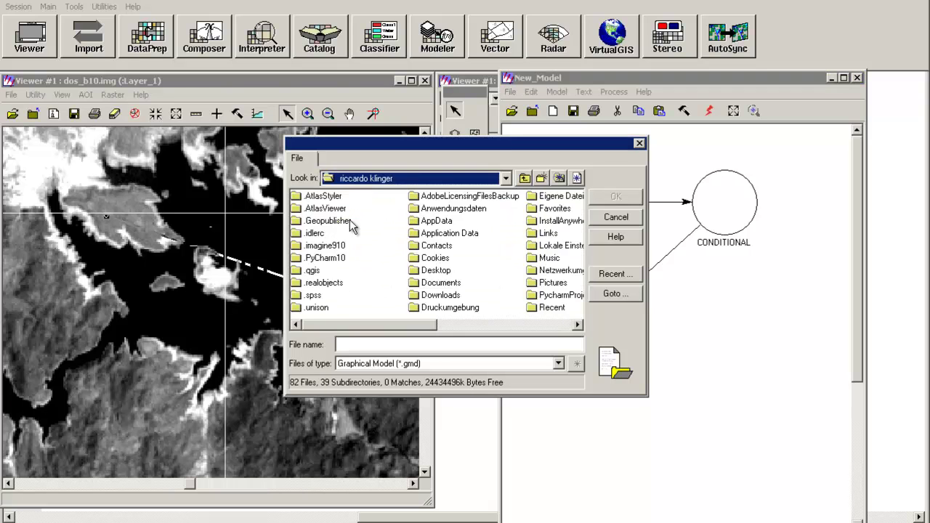
{"action": "double_click", "coordinate": [436, 271]}
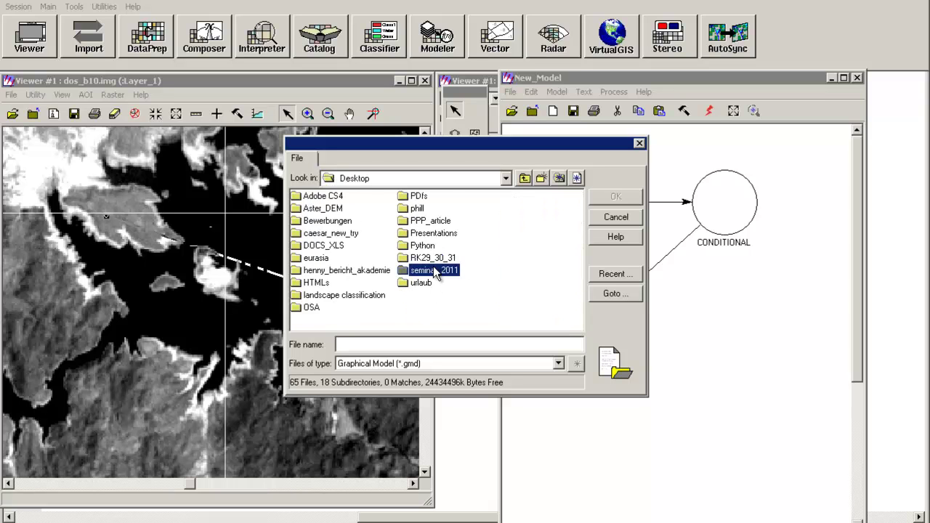
{"action": "double_click", "coordinate": [436, 270]}
Name the model file dos_correction.gmd and save it in seminar_2011
{"action": "left_click", "coordinate": [348, 221]}
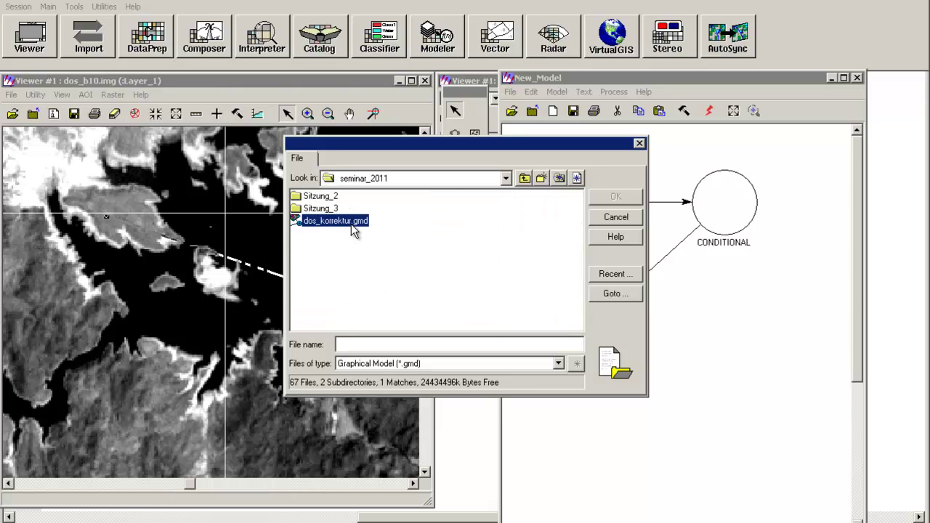
{"action": "left_click", "coordinate": [388, 344]}
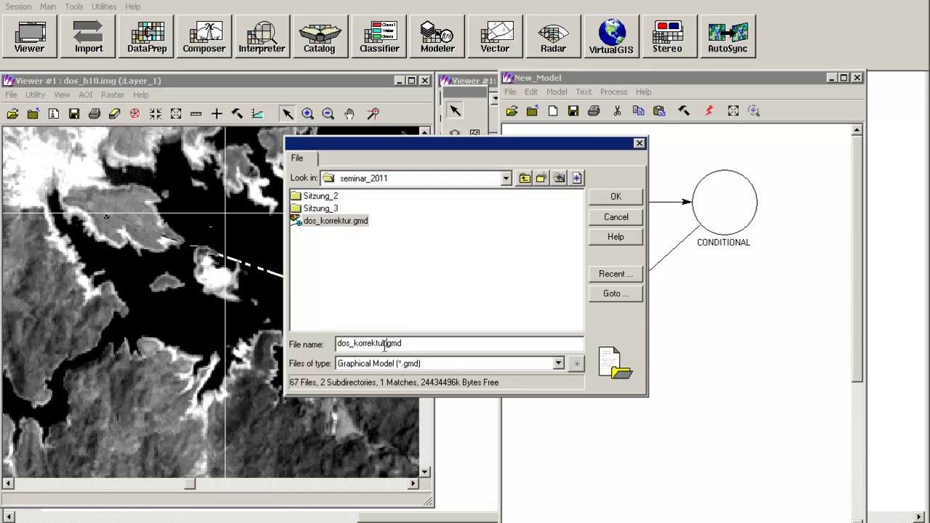
{"action": "key", "text": "Home"}
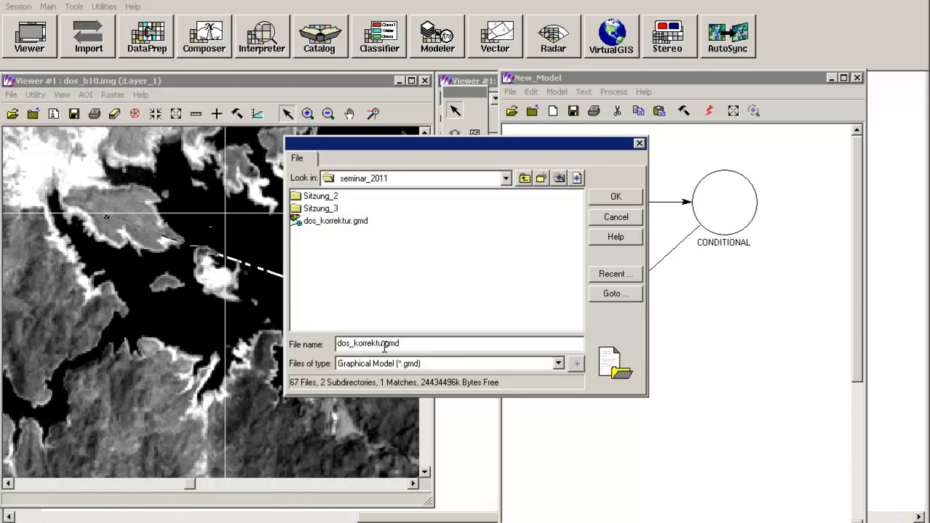
{"action": "double_click", "coordinate": [367, 343]}
{"action": "type", "text": "dos"}
{"action": "left_click", "coordinate": [624, 199]}
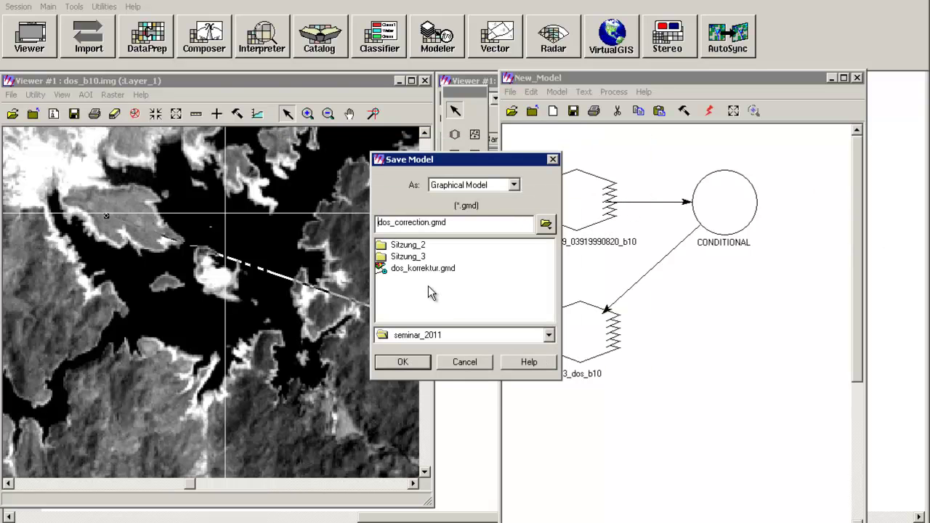
{"action": "left_click", "coordinate": [425, 364]}
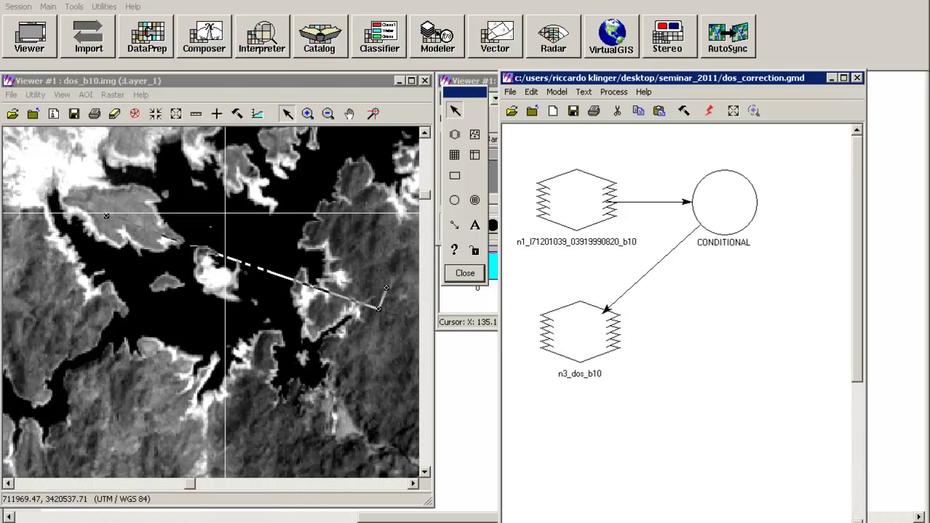
Switch to Notepad++ and create two new blank documents
{"action": "key", "text": "alt+Tab"}
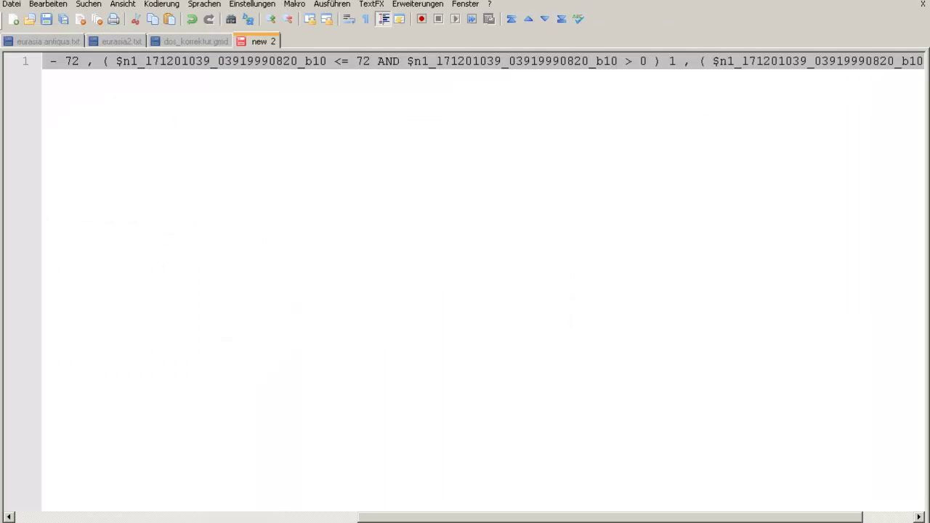
{"action": "left_click", "coordinate": [19, 4]}
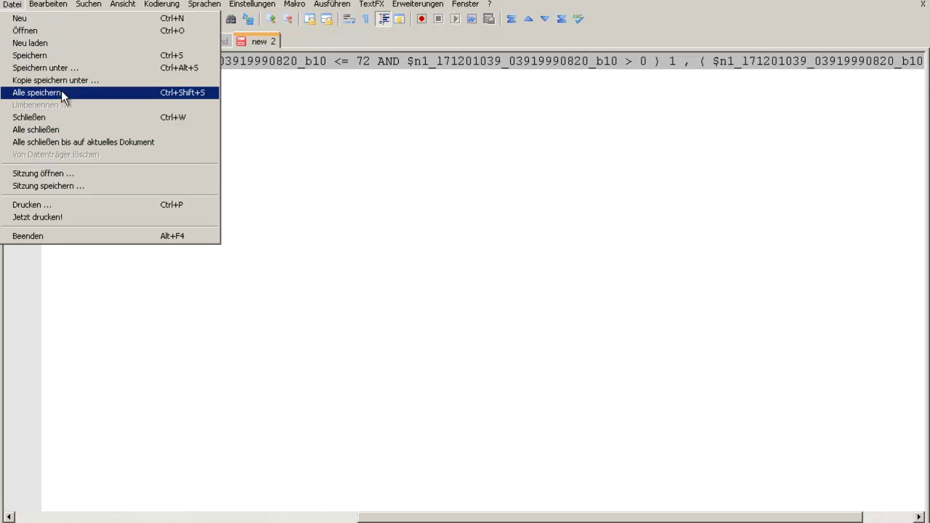
{"action": "left_click", "coordinate": [71, 22]}
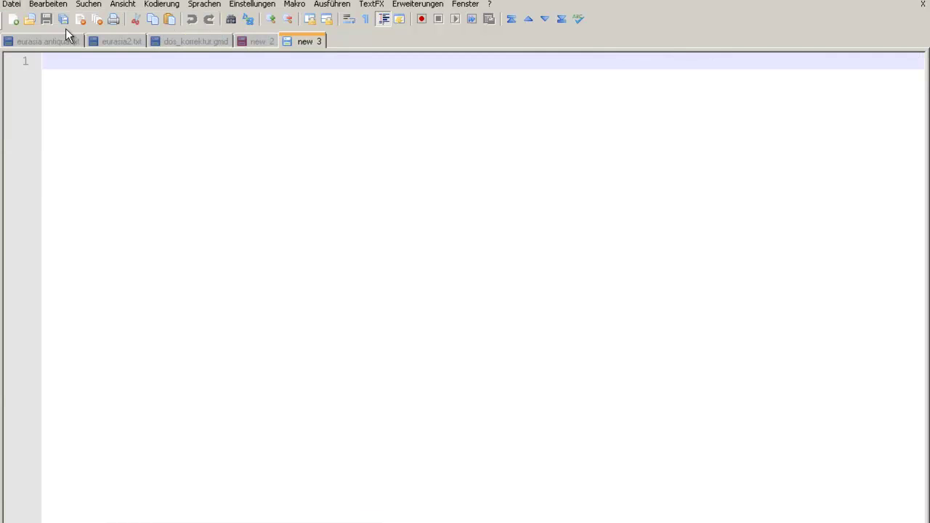
{"action": "left_click", "coordinate": [14, 19]}
Start opening an existing file and browse to the seminar_2011 folder on the Desktop
{"action": "left_click", "coordinate": [12, 5]}
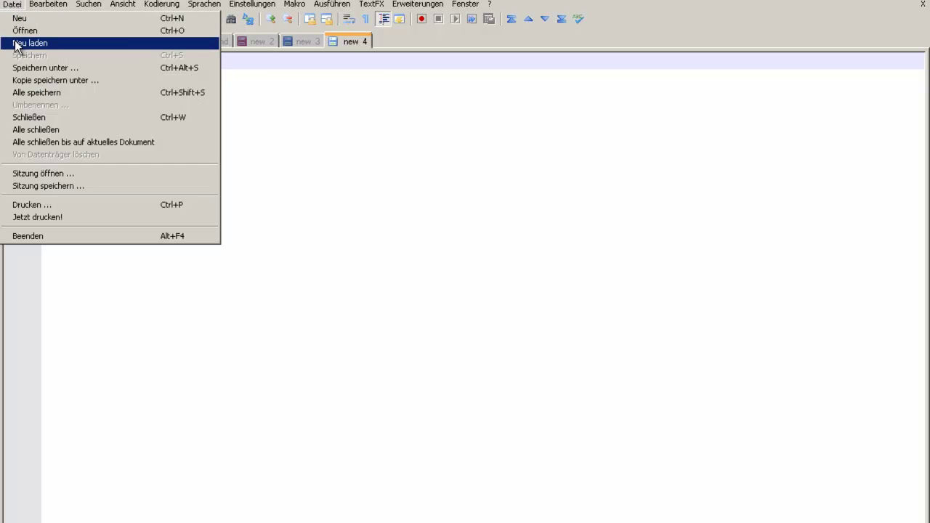
{"action": "left_click", "coordinate": [23, 32]}
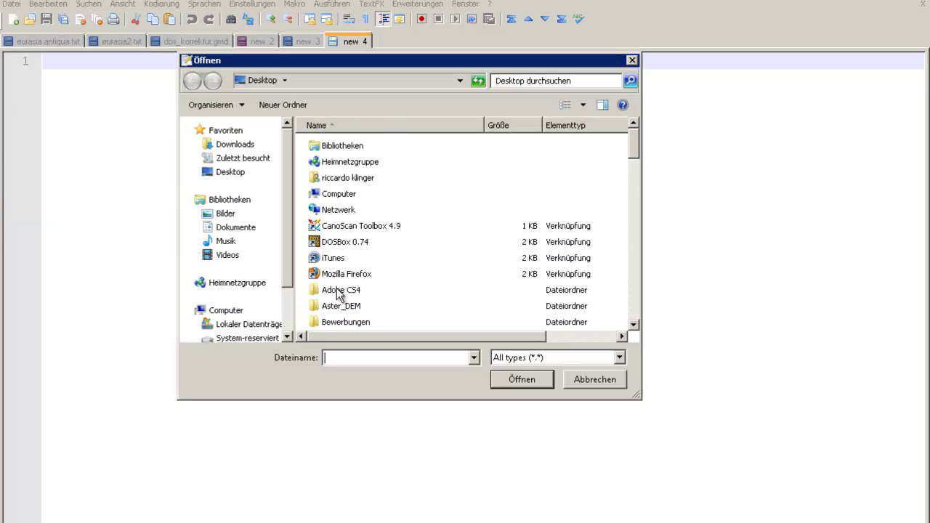
{"action": "left_click", "coordinate": [355, 305]}
{"action": "scroll", "coordinate": [356, 305], "scroll_direction": "down", "scroll_amount": 6}
{"action": "double_click", "coordinate": [350, 260]}
{"action": "double_click", "coordinate": [340, 161]}
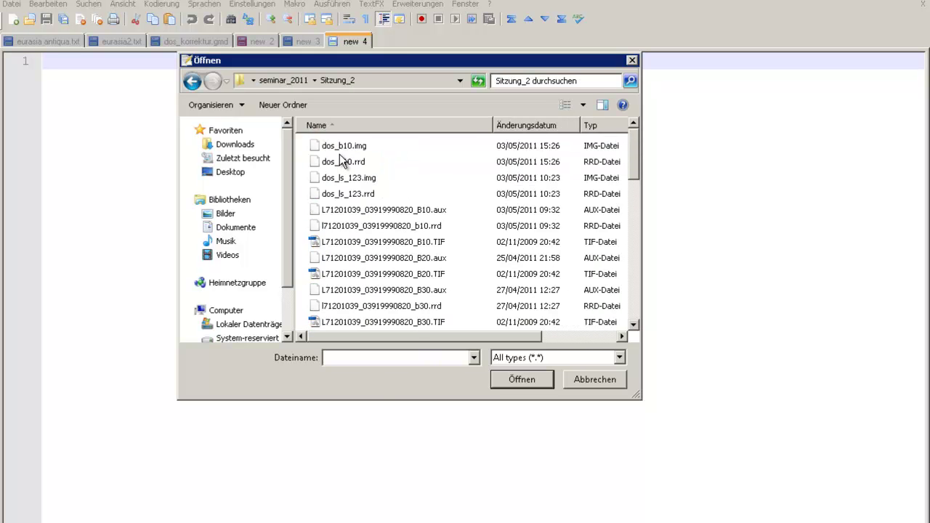
{"action": "scroll", "coordinate": [351, 181], "scroll_direction": "down", "scroll_amount": 3}
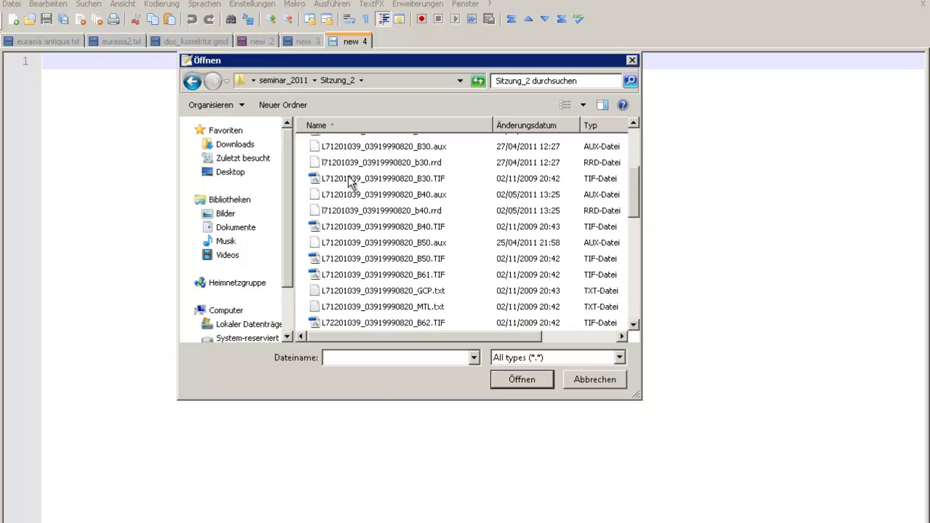
{"action": "left_click", "coordinate": [192, 82]}
Sort the seminar_2011 files by modification date, newest first, and open dos_correction.gmd
{"action": "scroll", "coordinate": [387, 218], "scroll_direction": "down", "scroll_amount": 10}
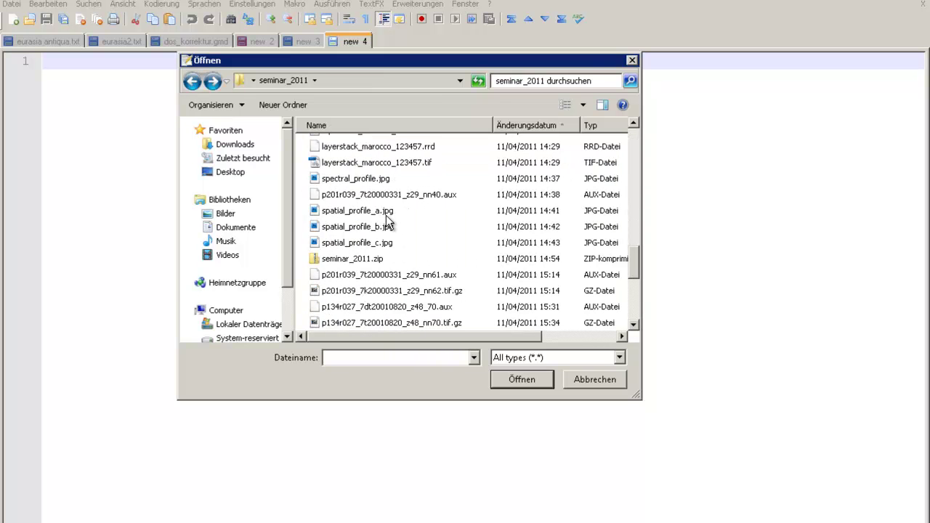
{"action": "scroll", "coordinate": [434, 145], "scroll_direction": "up", "scroll_amount": 10}
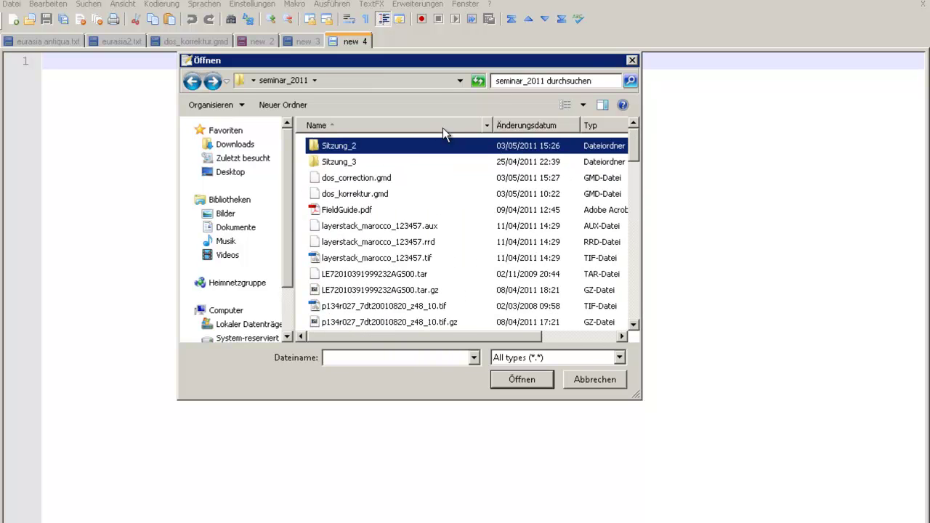
{"action": "left_click", "coordinate": [511, 119]}
{"action": "scroll", "coordinate": [485, 146], "scroll_direction": "up", "scroll_amount": 2}
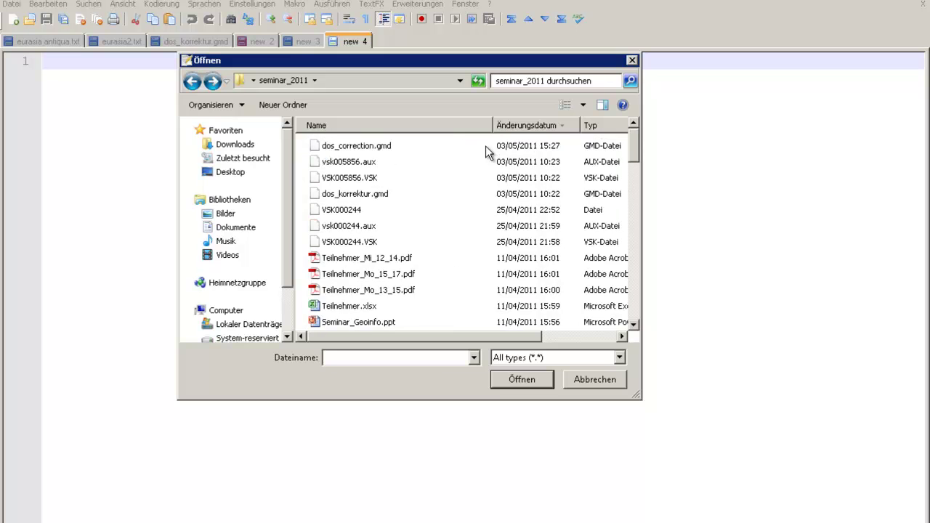
{"action": "left_click", "coordinate": [352, 146]}
{"action": "left_click", "coordinate": [527, 381]}
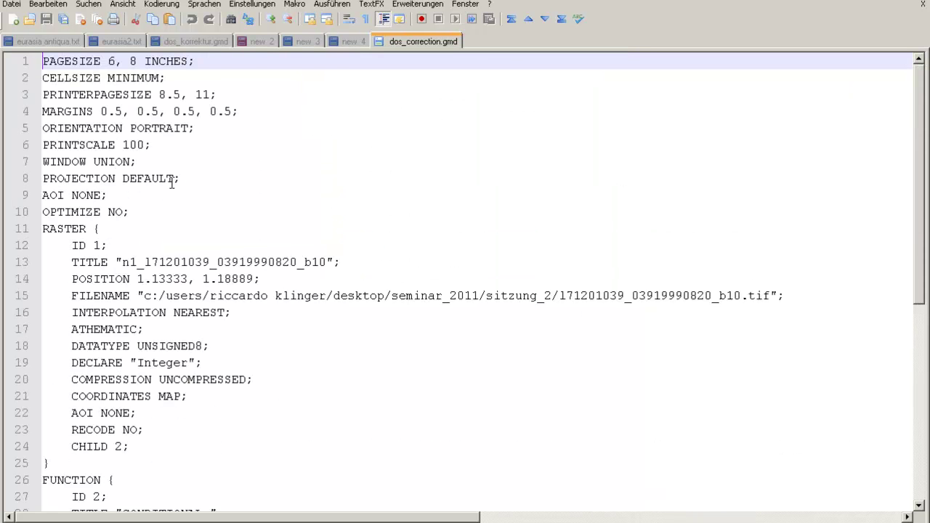
Examine the general page and window settings at the beginning of dos_correction.gmd
{"action": "left_click_drag", "start_coordinate": [91, 56], "coordinate": [164, 77]}
{"action": "left_click", "coordinate": [227, 104]}
{"action": "left_click_drag", "start_coordinate": [253, 111], "coordinate": [20, 68]}
{"action": "left_click", "coordinate": [122, 166]}
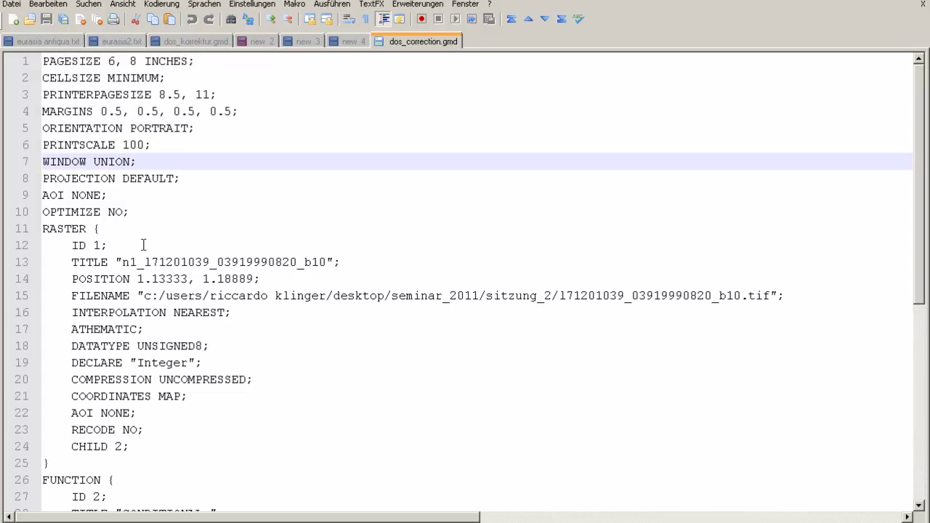
Examine the input RASTER block, including its ID, title, file name, data type and remaining parameters
{"action": "left_click_drag", "start_coordinate": [45, 229], "coordinate": [324, 263]}
{"action": "left_click", "coordinate": [109, 251]}
{"action": "left_click", "coordinate": [325, 268]}
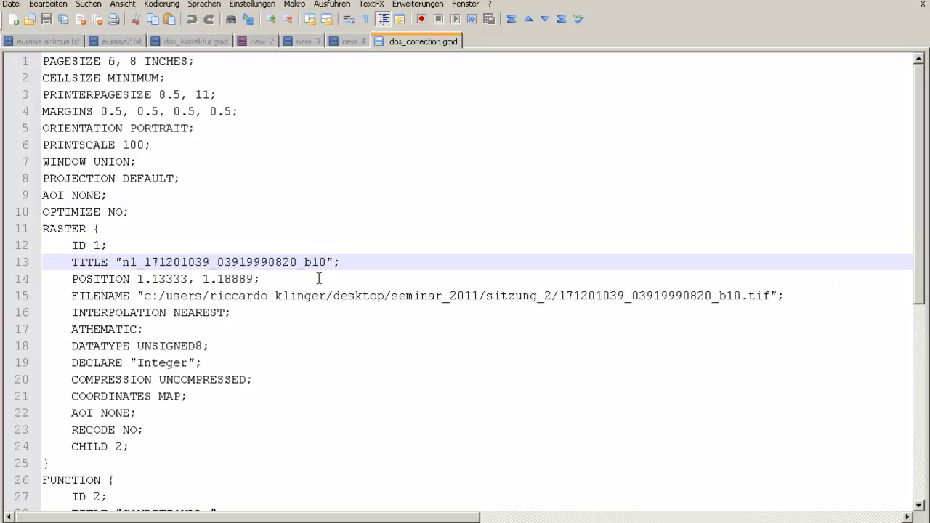
{"action": "left_click_drag", "start_coordinate": [122, 285], "coordinate": [485, 298]}
{"action": "left_click", "coordinate": [483, 308]}
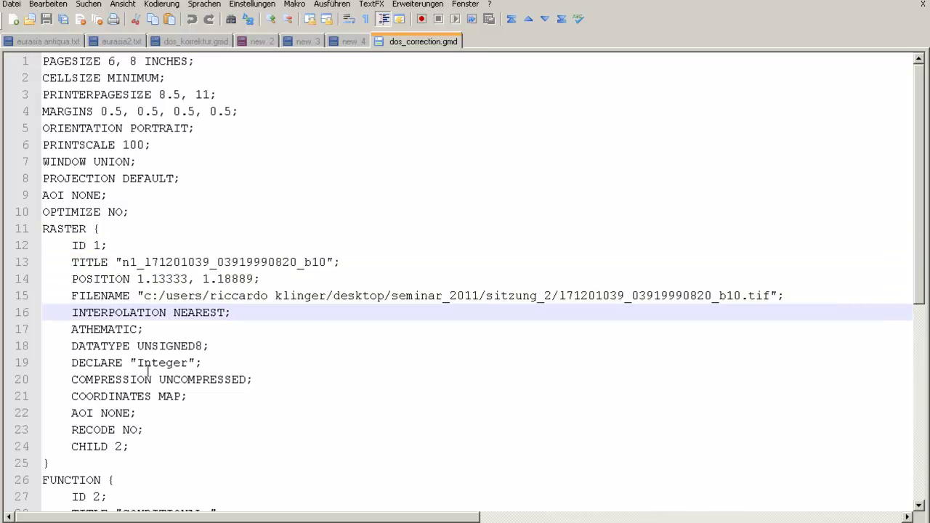
{"action": "left_click", "coordinate": [165, 377]}
{"action": "left_click_drag", "start_coordinate": [135, 336], "coordinate": [178, 432]}
{"action": "left_click", "coordinate": [177, 429]}
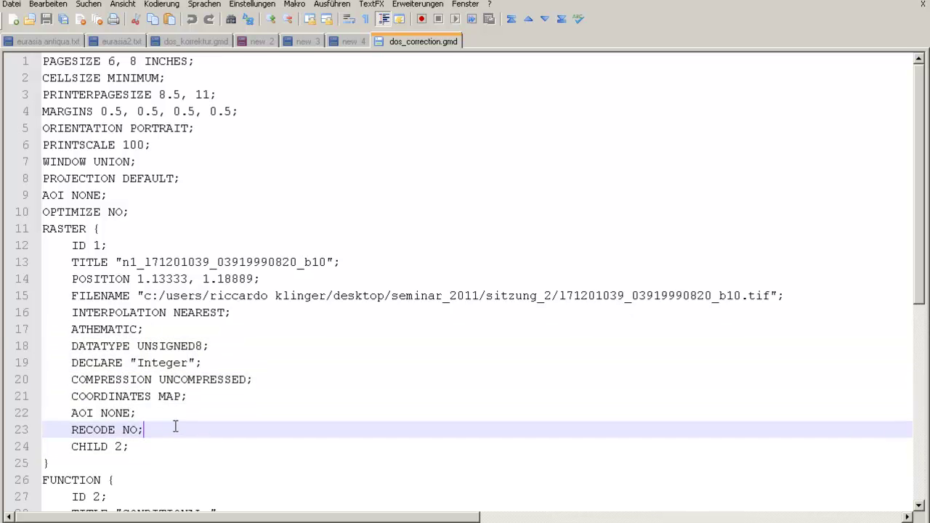
{"action": "left_click", "coordinate": [159, 345]}
Examine the FUNCTION block with its ID, title and the CONDITIONAL expression in the VALUE line
{"action": "scroll", "coordinate": [291, 360], "scroll_direction": "down", "scroll_amount": 3}
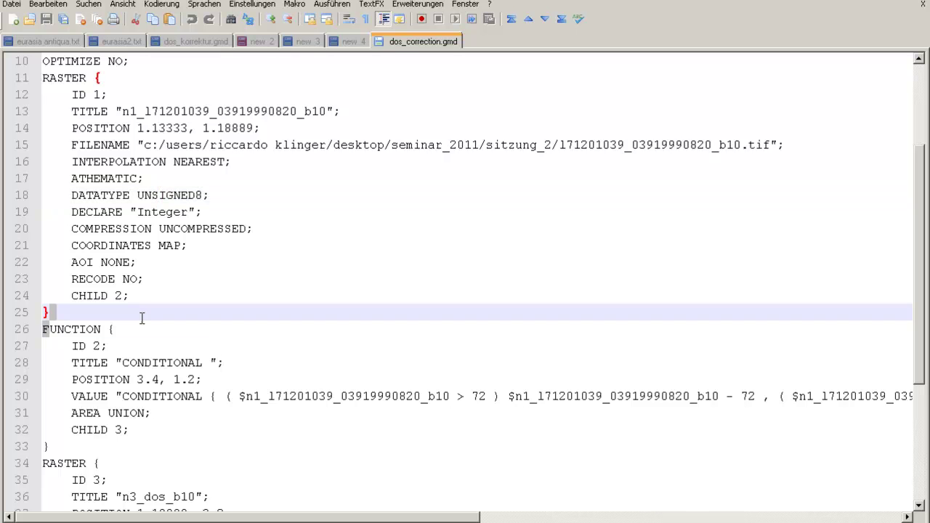
{"action": "left_click_drag", "start_coordinate": [139, 315], "coordinate": [139, 338]}
{"action": "left_click", "coordinate": [128, 347]}
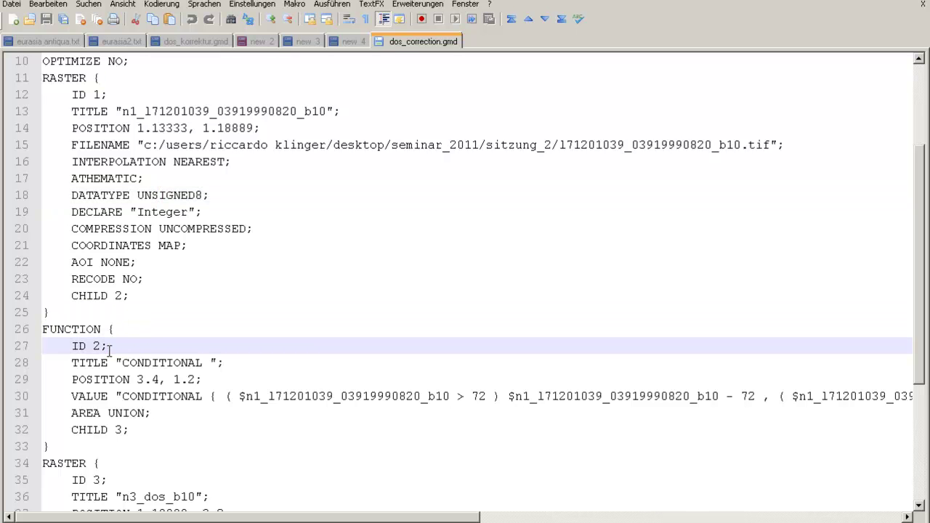
{"action": "left_click_drag", "start_coordinate": [71, 363], "coordinate": [227, 442]}
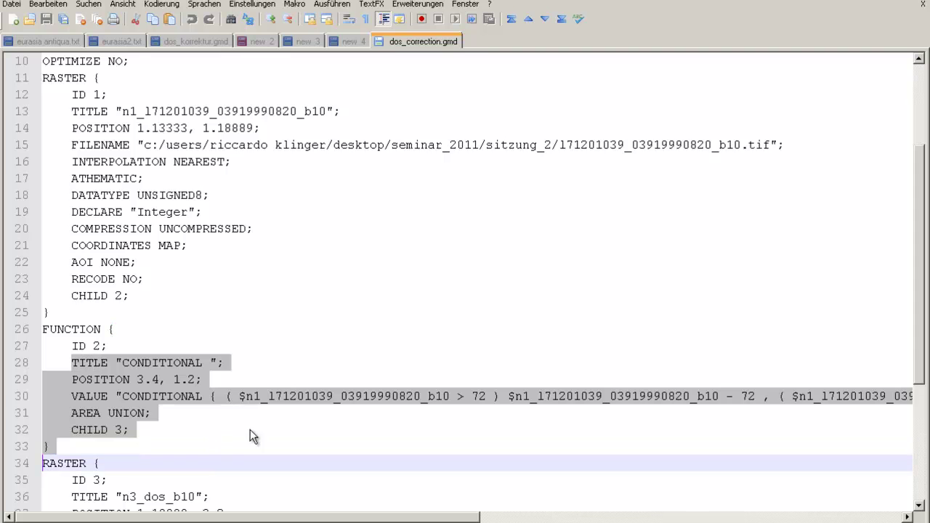
{"action": "left_click", "coordinate": [276, 411]}
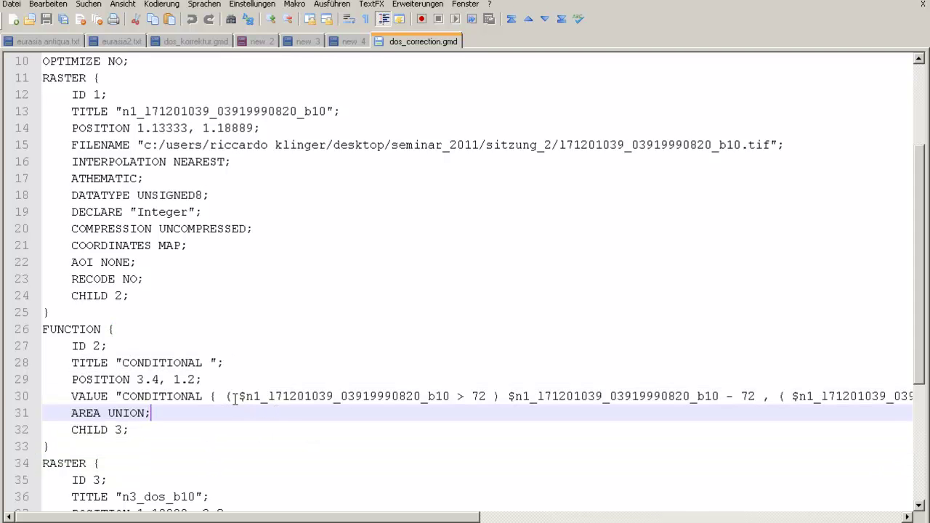
{"action": "left_click_drag", "start_coordinate": [123, 396], "coordinate": [325, 396]}
{"action": "left_click", "coordinate": [325, 396]}
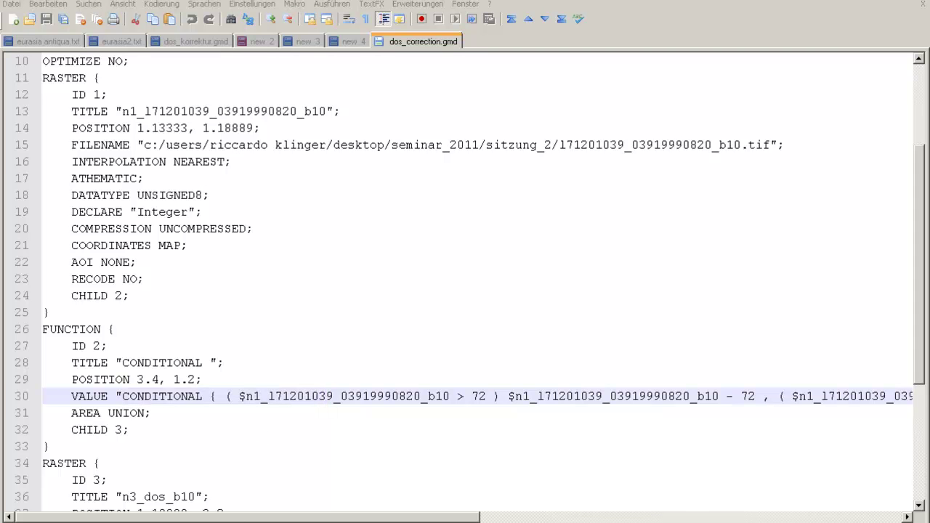
{"action": "key", "text": "alt+Tab"}
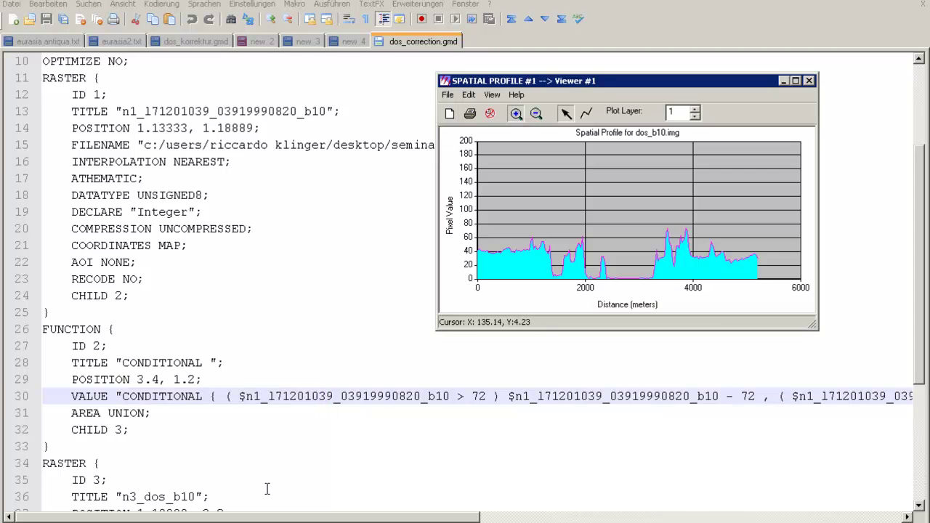
{"action": "key", "text": "alt+Tab"}
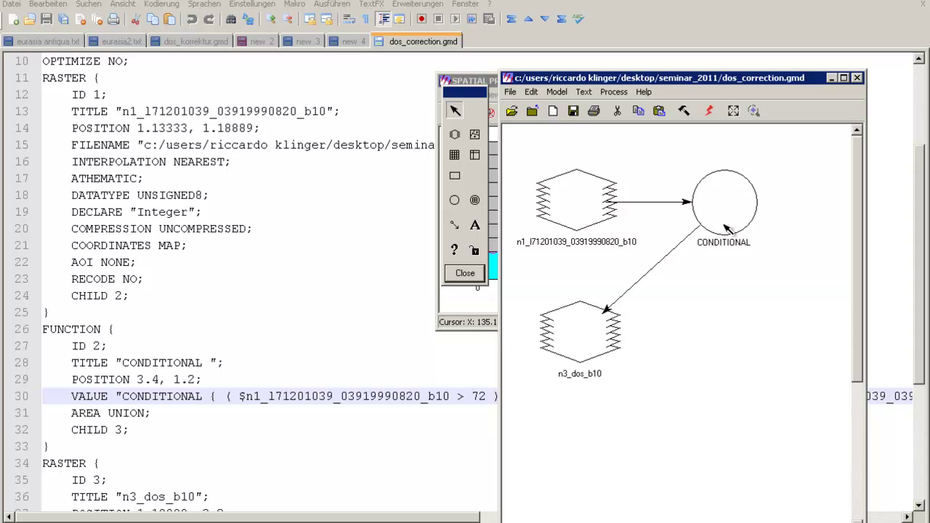
{"action": "double_click", "coordinate": [597, 201]}
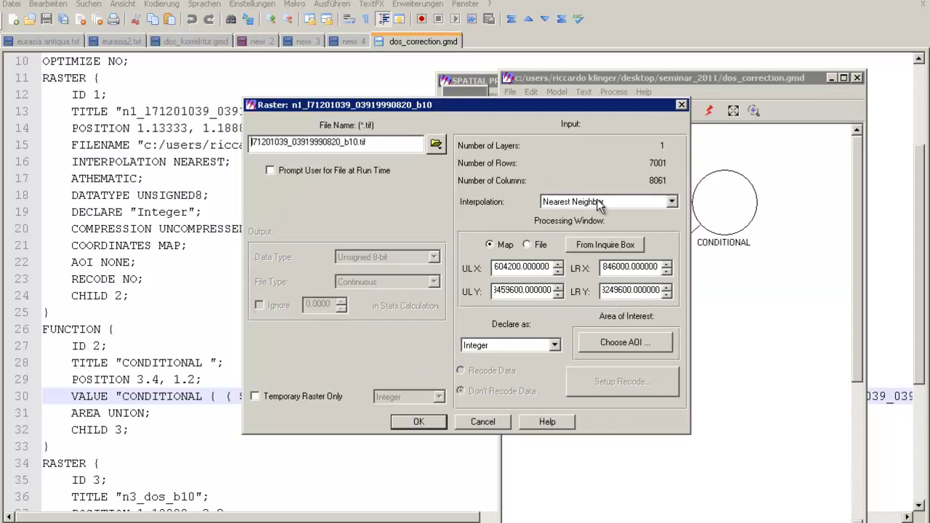
{"action": "left_click", "coordinate": [443, 146]}
{"action": "left_click", "coordinate": [360, 208]}
{"action": "left_click", "coordinate": [616, 196]}
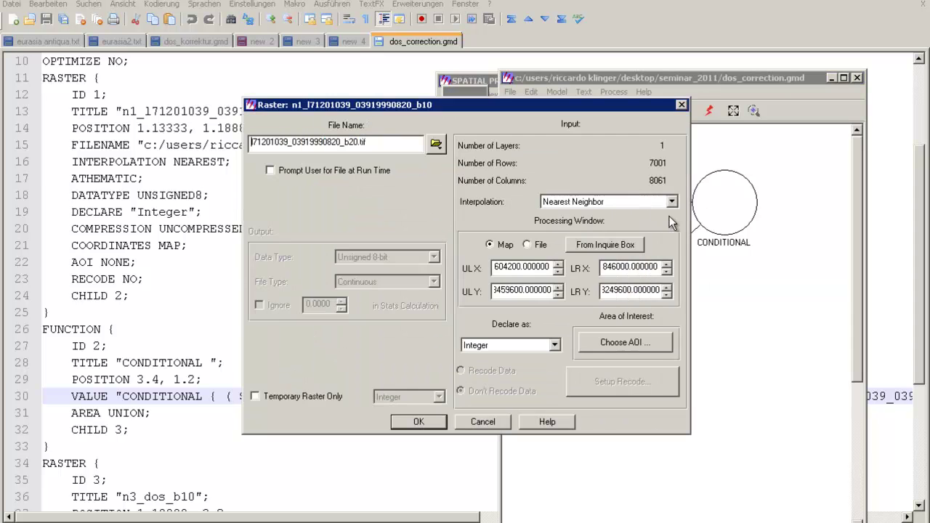
{"action": "left_click", "coordinate": [417, 423]}
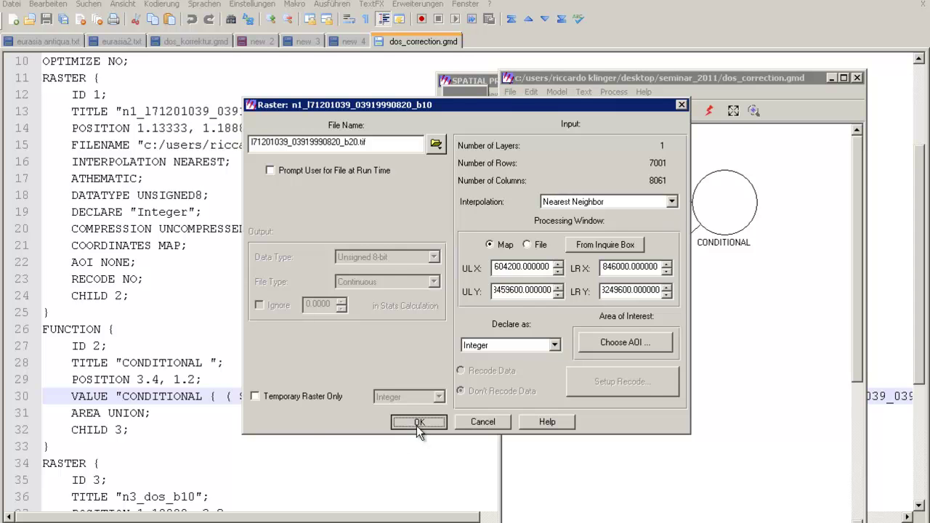
Open the CONDITIONAL function definition and check which input raster its expression refers to
{"action": "double_click", "coordinate": [724, 207]}
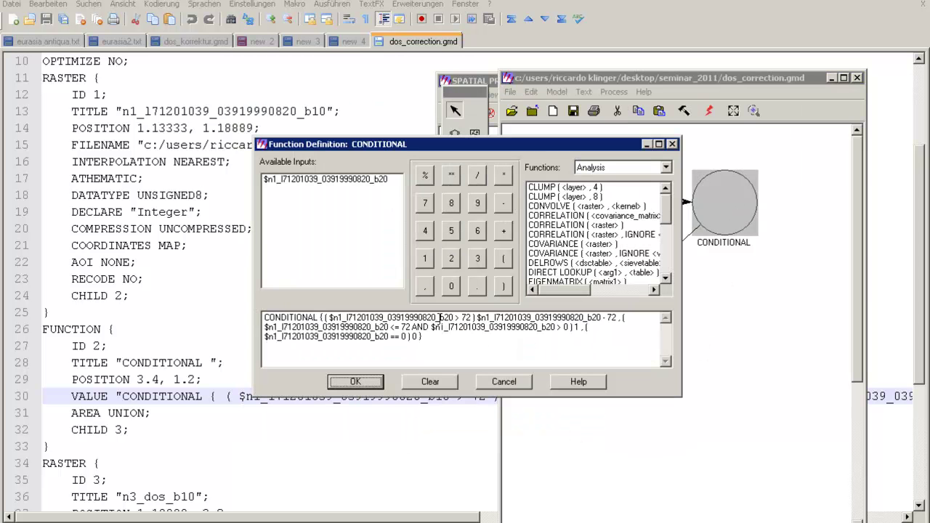
{"action": "left_click_drag", "start_coordinate": [456, 317], "coordinate": [336, 319]}
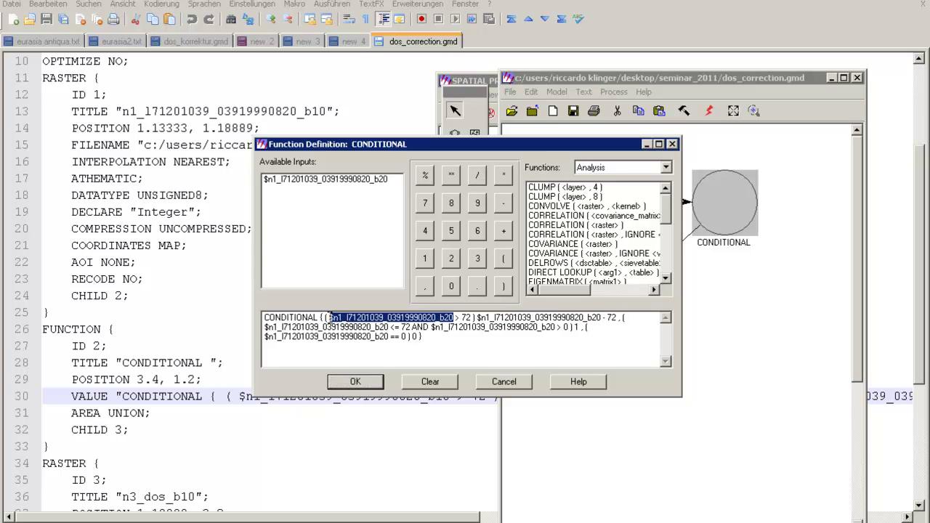
{"action": "left_click", "coordinate": [331, 320]}
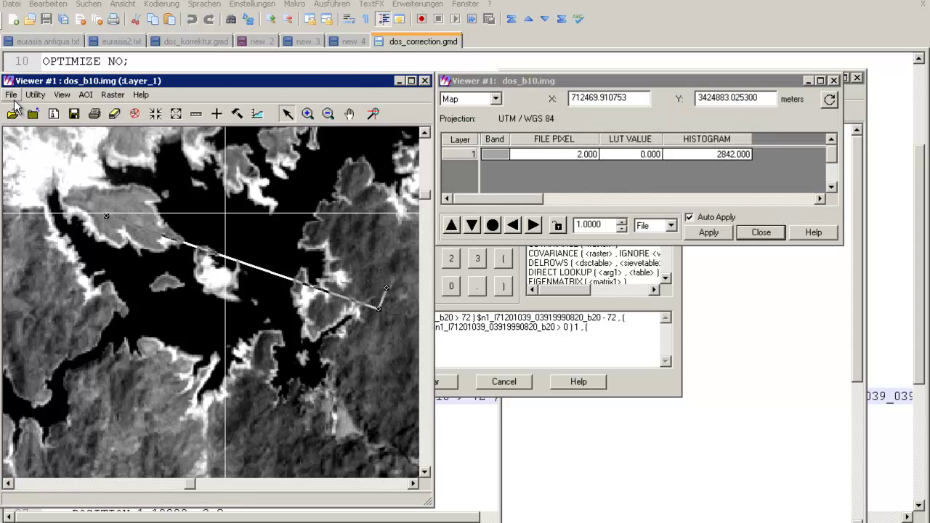
Load ls_quarzate_19990820.img into Viewer #1, fit the image to the window and zoom in on the dark lake
{"action": "left_click", "coordinate": [11, 95]}
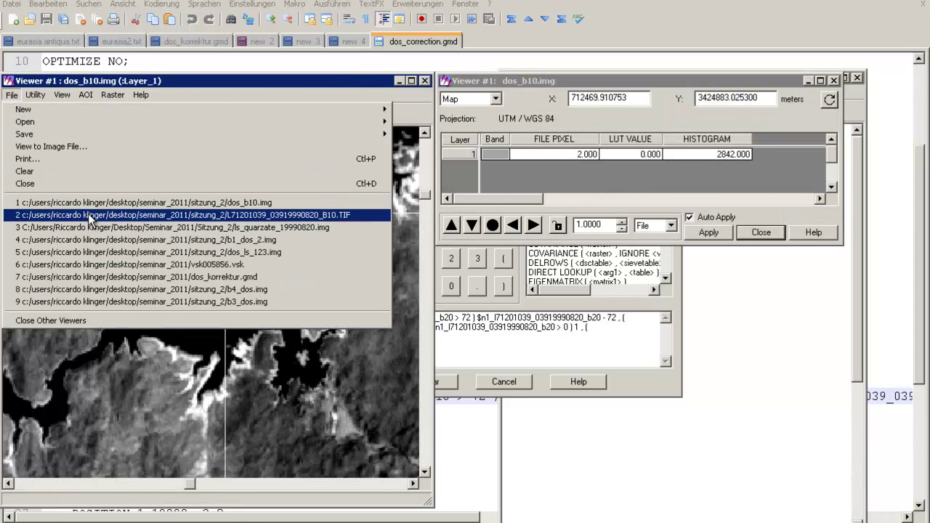
{"action": "left_click", "coordinate": [95, 226]}
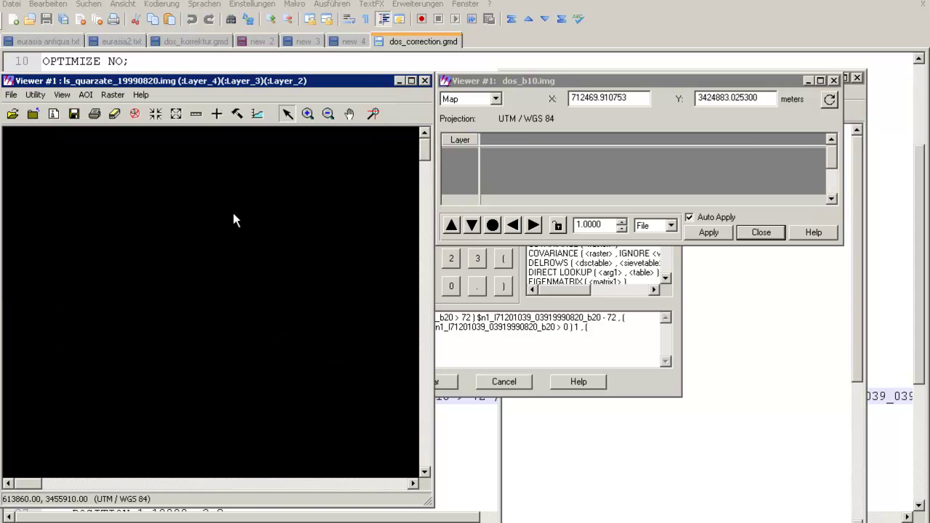
{"action": "right_click", "coordinate": [149, 273]}
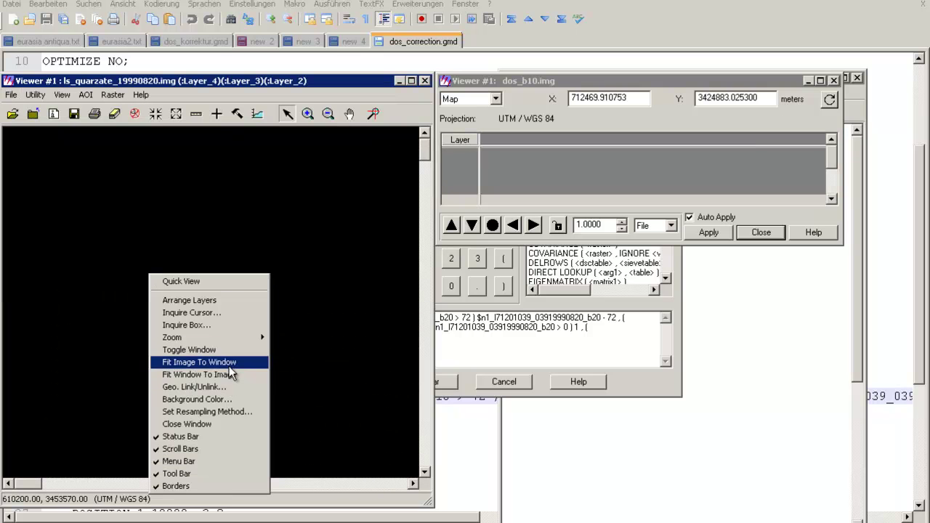
{"action": "left_click", "coordinate": [229, 362]}
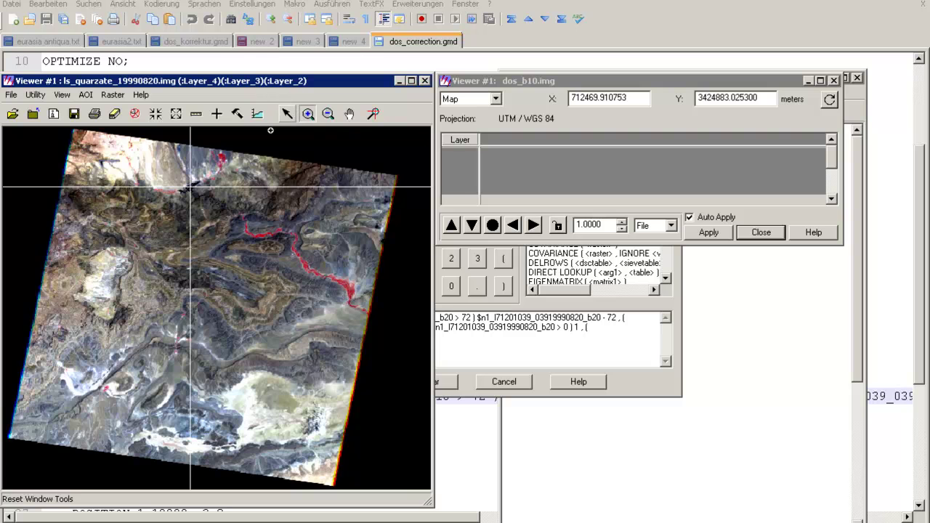
{"action": "left_click", "coordinate": [308, 114]}
{"action": "left_click", "coordinate": [201, 189]}
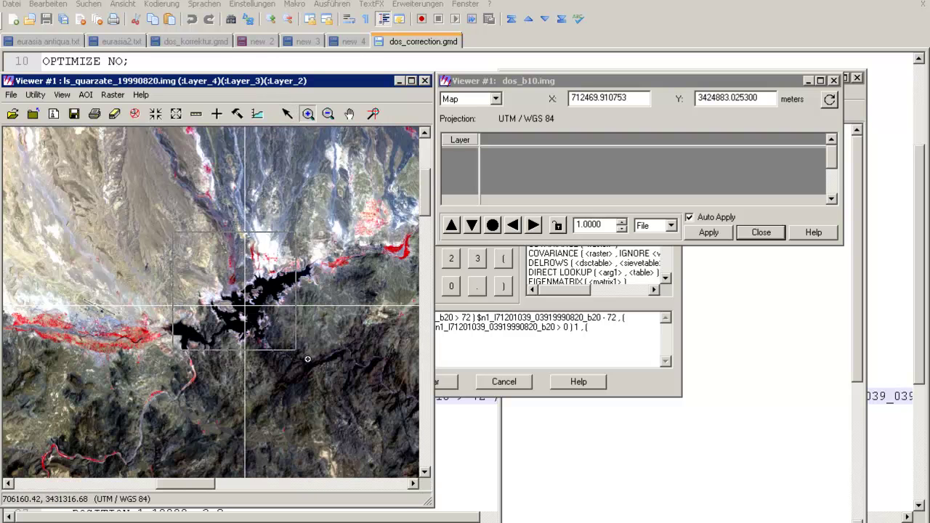
{"action": "left_click", "coordinate": [201, 257]}
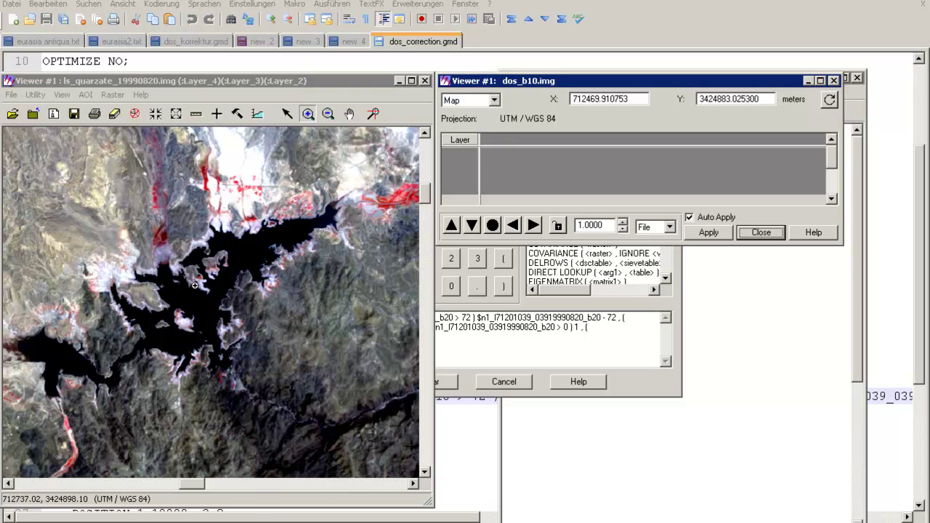
Close the old inquire cursor window and start a new inquire cursor on ls_quarzate_19990820.img
{"action": "left_click_drag", "start_coordinate": [518, 80], "coordinate": [517, 199]}
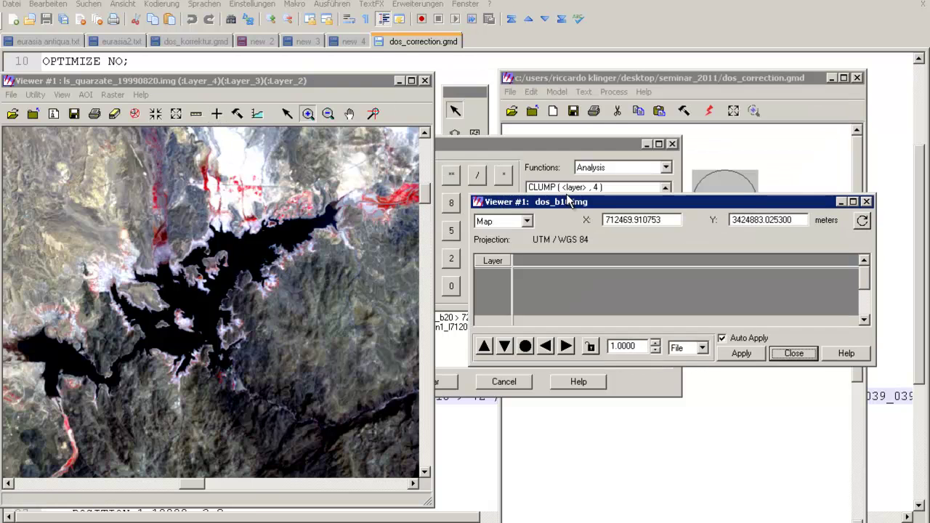
{"action": "left_click", "coordinate": [865, 202]}
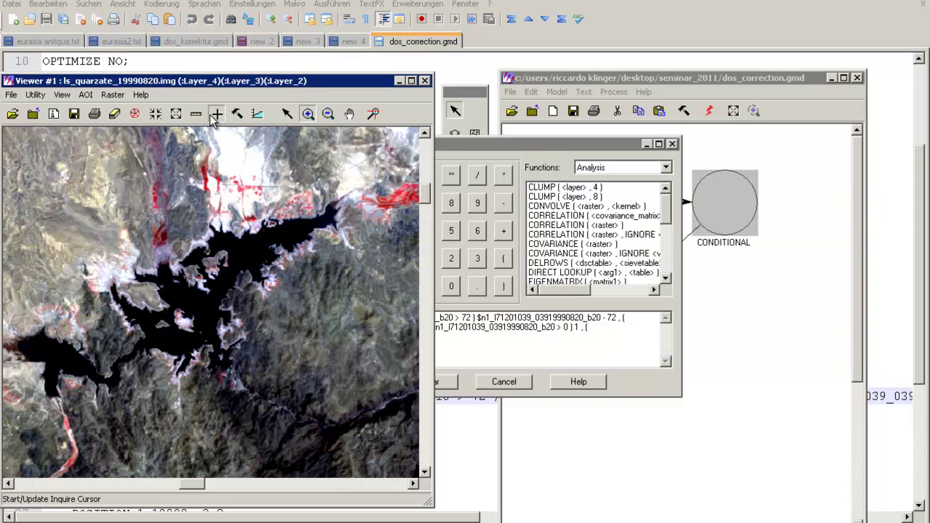
{"action": "left_click", "coordinate": [217, 114]}
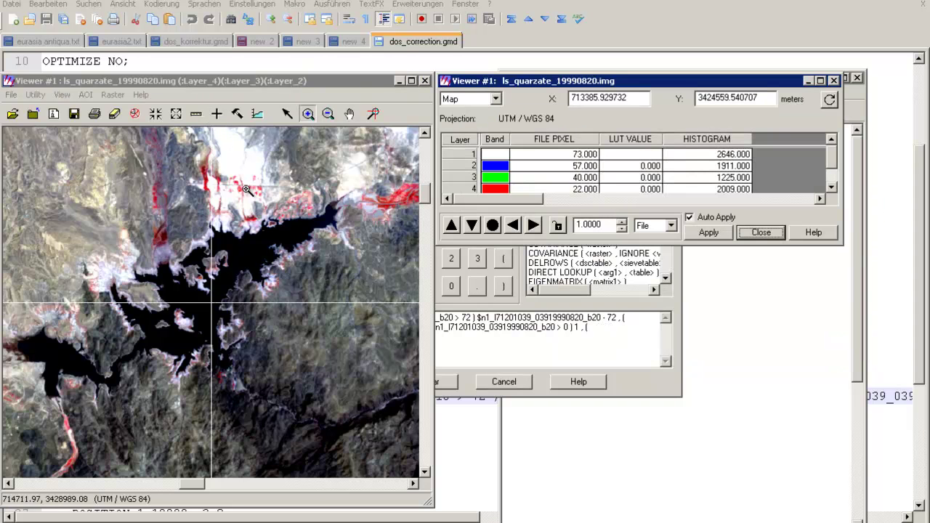
{"action": "left_click", "coordinate": [282, 131]}
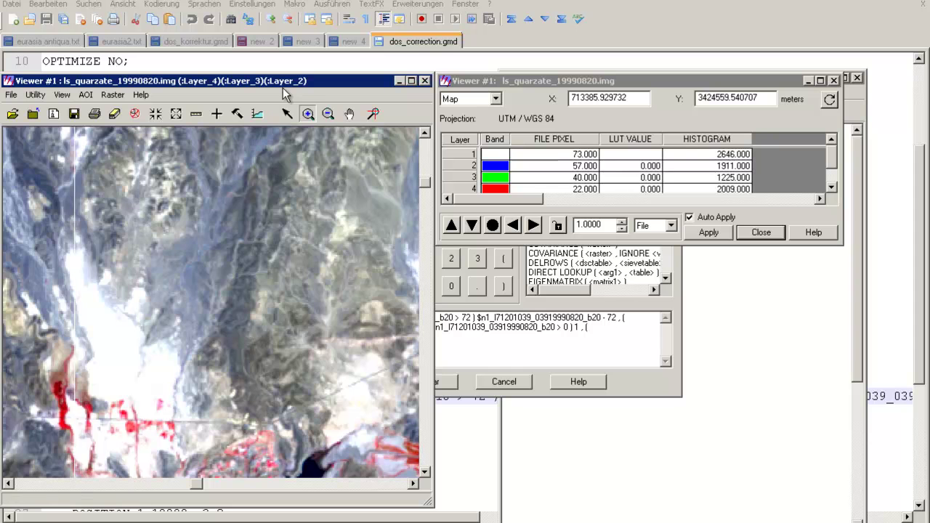
Pan the image in Viewer #1 to the dark lake and check the inquire cursor's pixel values
{"action": "left_click", "coordinate": [349, 114]}
{"action": "left_click_drag", "start_coordinate": [263, 296], "coordinate": [199, 313]}
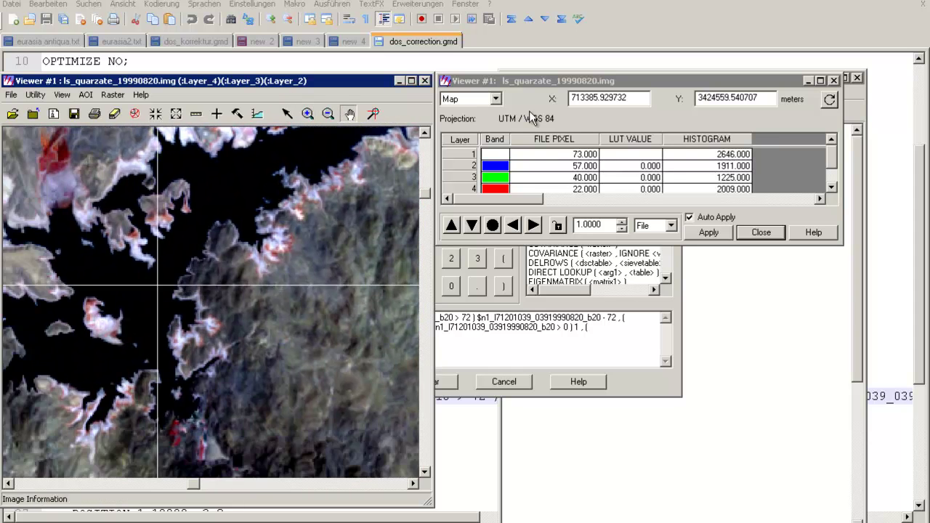
{"action": "left_click", "coordinate": [548, 86]}
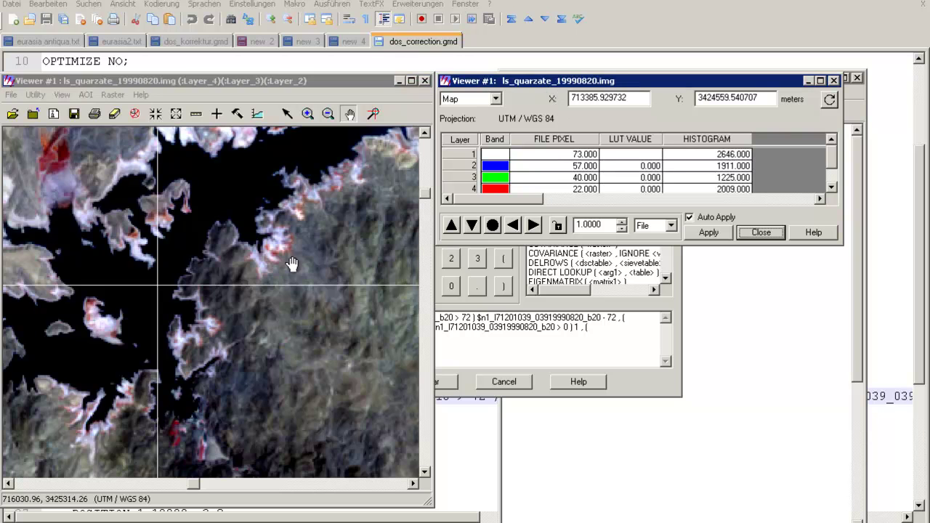
Open the layer information of ls_quarzate_19990820.img and examine the histograms of Layer_1 and Layer_2
{"action": "left_click", "coordinate": [10, 94]}
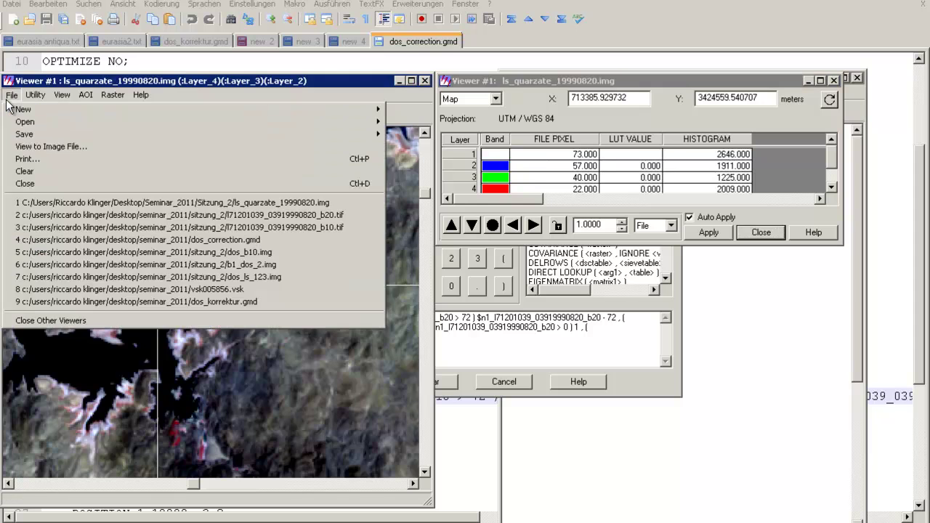
{"action": "left_click", "coordinate": [35, 95]}
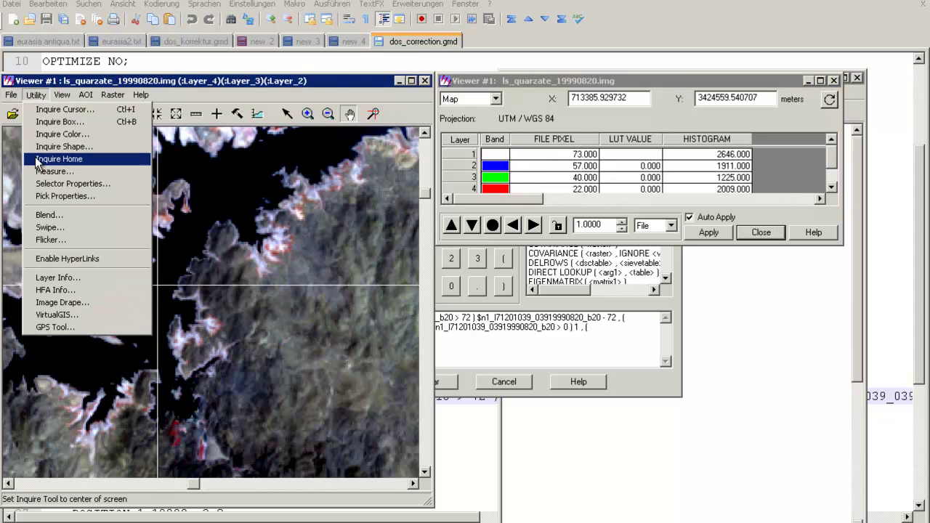
{"action": "left_click", "coordinate": [59, 277]}
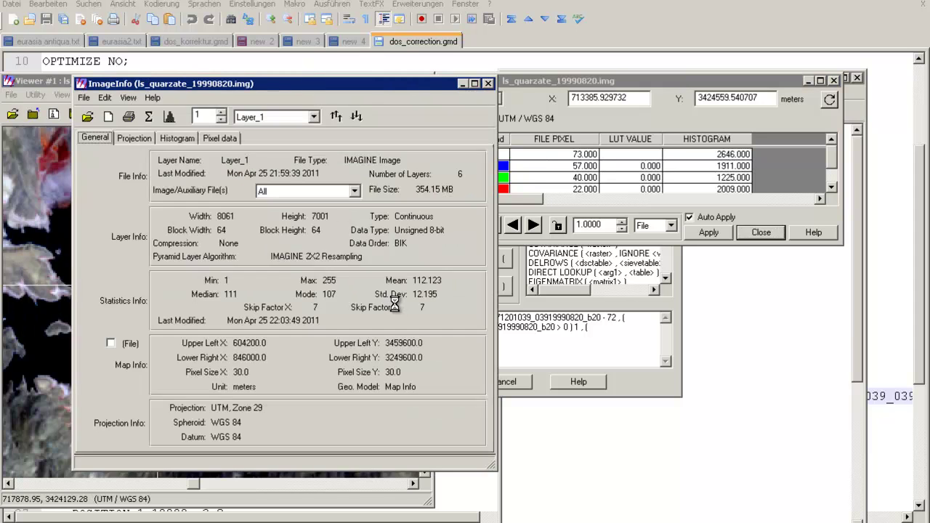
{"action": "left_click", "coordinate": [182, 139]}
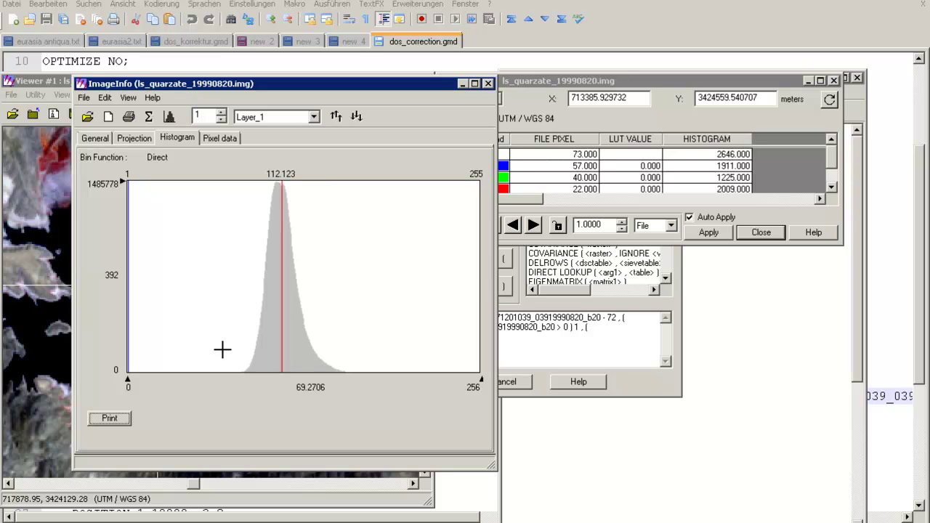
{"action": "left_click", "coordinate": [262, 117]}
{"action": "left_click", "coordinate": [262, 136]}
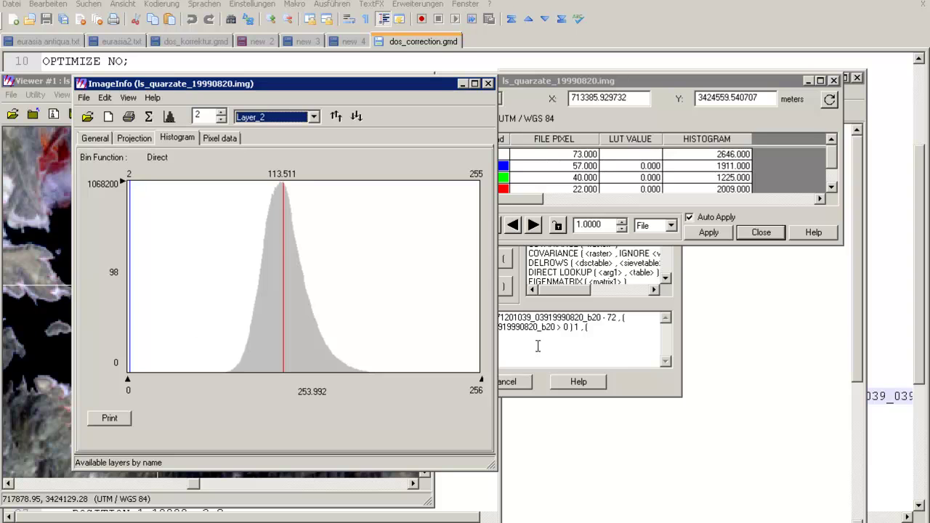
Replace the dark object value 72 with 52 in the CONDITIONAL expression for the band 2 raster and accept the definition
{"action": "left_click", "coordinate": [661, 388]}
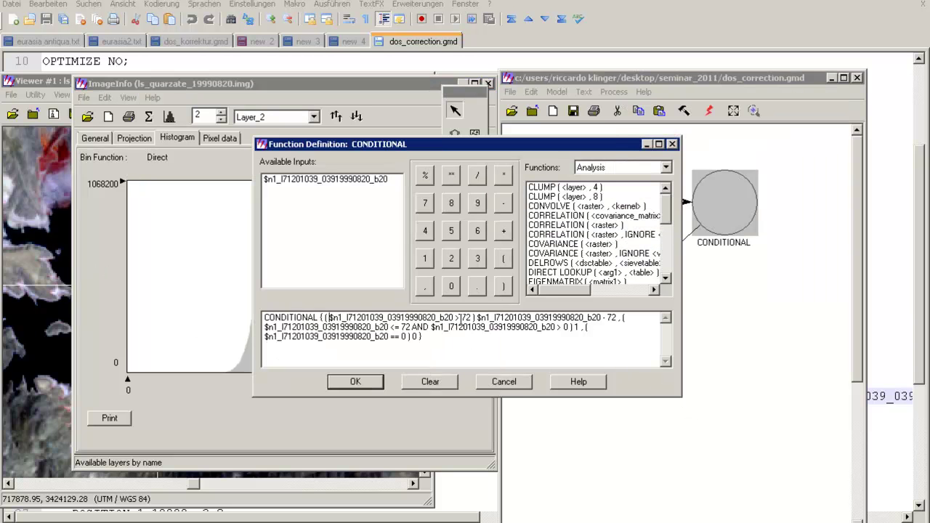
{"action": "left_click", "coordinate": [466, 317]}
{"action": "key", "text": "BackSpace"}
{"action": "type", "text": "5"}
{"action": "key", "text": "BackSpace"}
{"action": "key", "text": "BackSpace"}
{"action": "type", "text": "52"}
{"action": "key", "text": "Down"}
{"action": "key", "text": "Right"}
{"action": "key", "text": "Right"}
{"action": "key", "text": "Right"}
{"action": "key", "text": "Right"}
{"action": "key", "text": "Right"}
{"action": "key", "text": "Right"}
{"action": "key", "text": "Right"}
{"action": "key", "text": "Right"}
{"action": "key", "text": "Right"}
{"action": "key", "text": "Right"}
{"action": "key", "text": "Right"}
{"action": "key", "text": "Right"}
{"action": "key", "text": "Right"}
{"action": "key", "text": "Right"}
{"action": "key", "text": "Right"}
{"action": "key", "text": "Right"}
{"action": "key", "text": "Right"}
{"action": "key", "text": "Right"}
{"action": "key", "text": "Right"}
{"action": "key", "text": "Right"}
{"action": "key", "text": "Right"}
{"action": "key", "text": "Right"}
{"action": "key", "text": "BackSpace"}
{"action": "key", "text": "BackSpace"}
{"action": "type", "text": "52"}
{"action": "key", "text": "Right"}
{"action": "key", "text": "Right"}
{"action": "key", "text": "Right"}
{"action": "key", "text": "Right"}
{"action": "key", "text": "Right"}
{"action": "key", "text": "Right"}
{"action": "key", "text": "Right"}
{"action": "key", "text": "Right"}
{"action": "key", "text": "Right"}
{"action": "key", "text": "Right"}
{"action": "key", "text": "Right"}
{"action": "key", "text": "Right"}
{"action": "key", "text": "Right"}
{"action": "key", "text": "Right"}
{"action": "key", "text": "Right"}
{"action": "key", "text": "Right"}
{"action": "key", "text": "Right"}
{"action": "key", "text": "Right"}
{"action": "key", "text": "Right"}
{"action": "key", "text": "Right"}
{"action": "key", "text": "Right"}
{"action": "key", "text": "Right"}
{"action": "key", "text": "Right"}
{"action": "key", "text": "Right"}
{"action": "key", "text": "Right"}
{"action": "left_click", "coordinate": [355, 381]}
Set the output raster's file name to dos_b20.img, keeping Unsigned 8-bit data and the Continuous file type
{"action": "double_click", "coordinate": [580, 323]}
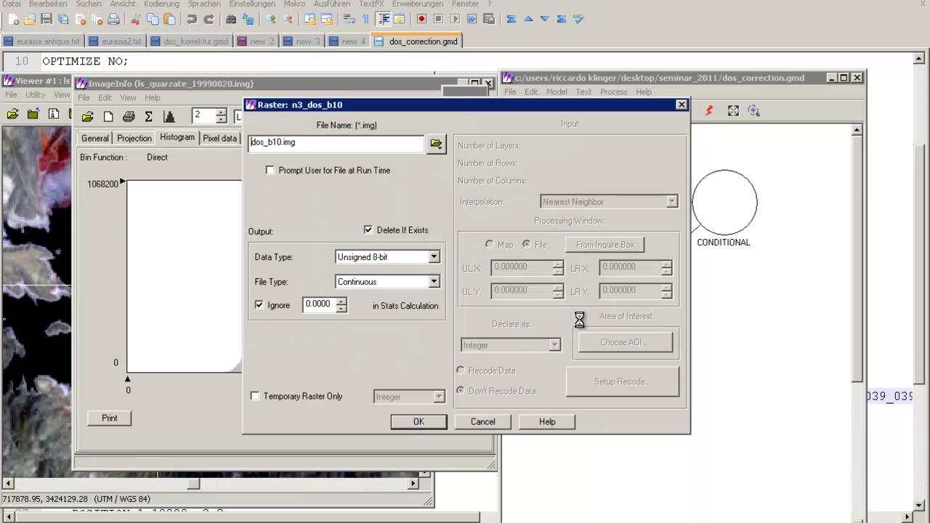
{"action": "key", "text": "Right"}
{"action": "key", "text": "Right"}
{"action": "key", "text": "Right"}
{"action": "key", "text": "Right"}
{"action": "key", "text": "Right"}
{"action": "key", "text": "Right"}
{"action": "key", "text": "Right"}
{"action": "key", "text": "BackSpace"}
{"action": "type", "text": "2"}
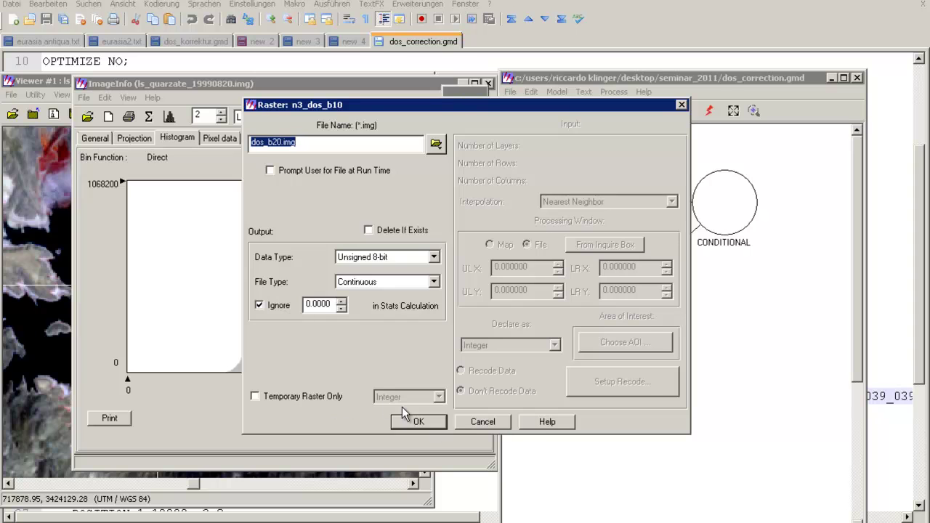
{"action": "left_click", "coordinate": [419, 424]}
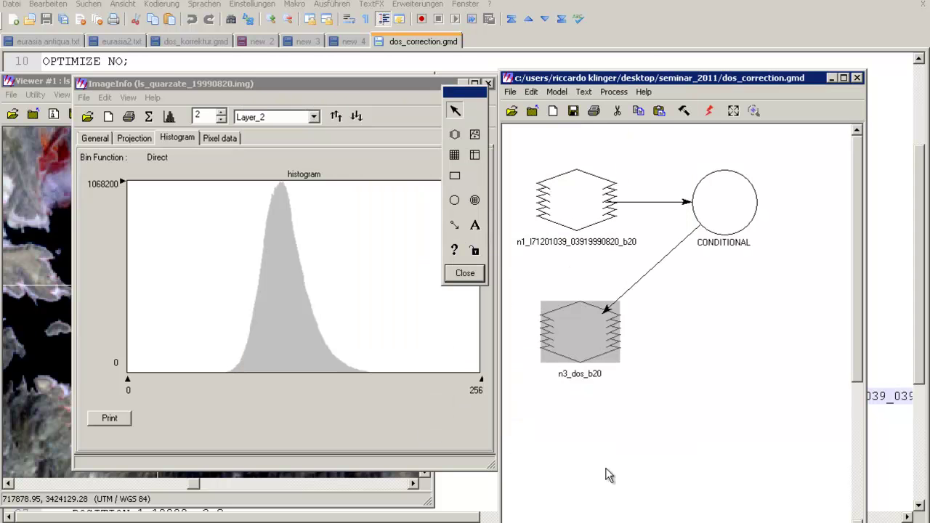
Run the band 2 model, dismiss the finished job dialog and close the image information window
{"action": "left_click", "coordinate": [709, 111]}
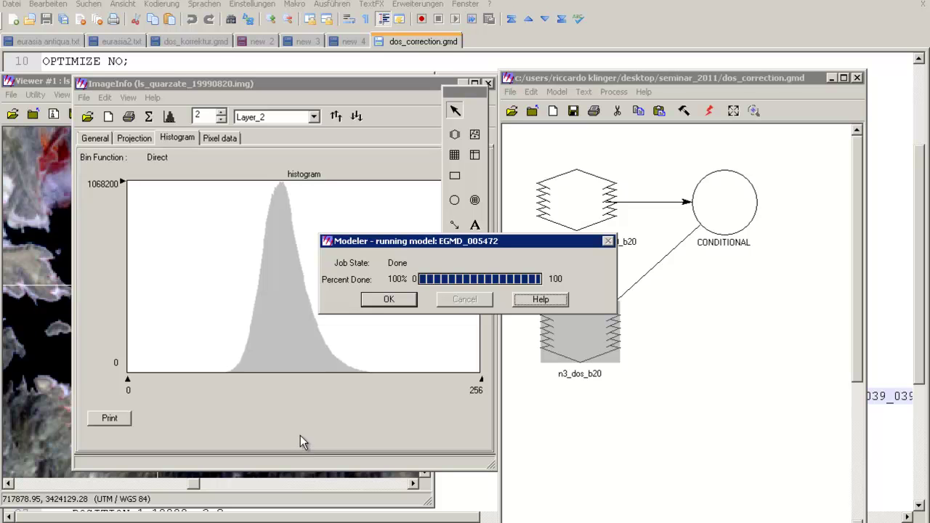
{"action": "left_click", "coordinate": [388, 299]}
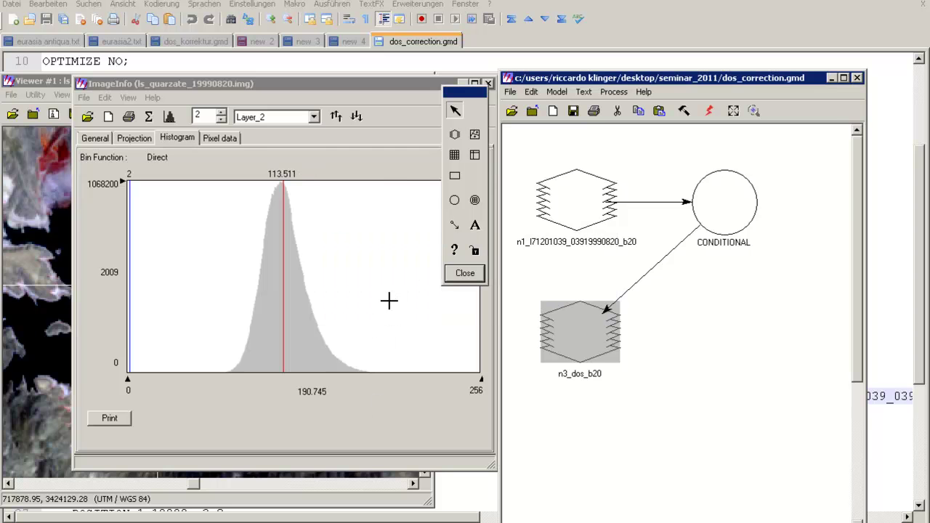
{"action": "left_click", "coordinate": [376, 90]}
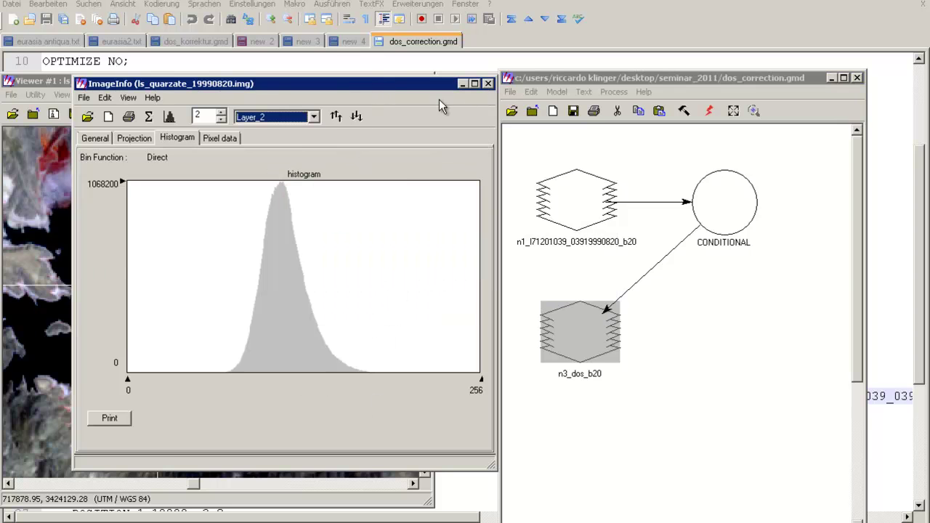
{"action": "left_click", "coordinate": [487, 84]}
Maximize Viewer #1 and look at the western part of the dark lake
{"action": "left_click", "coordinate": [387, 77]}
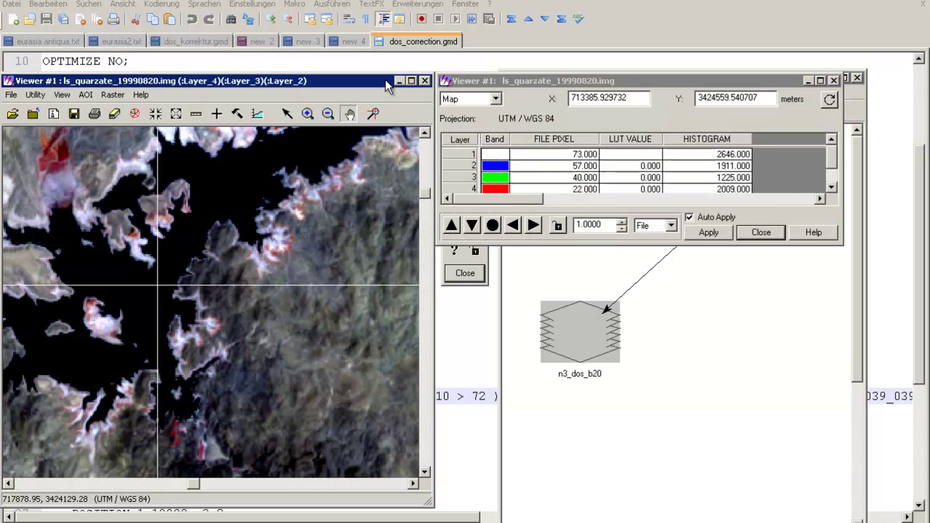
{"action": "left_click", "coordinate": [411, 81]}
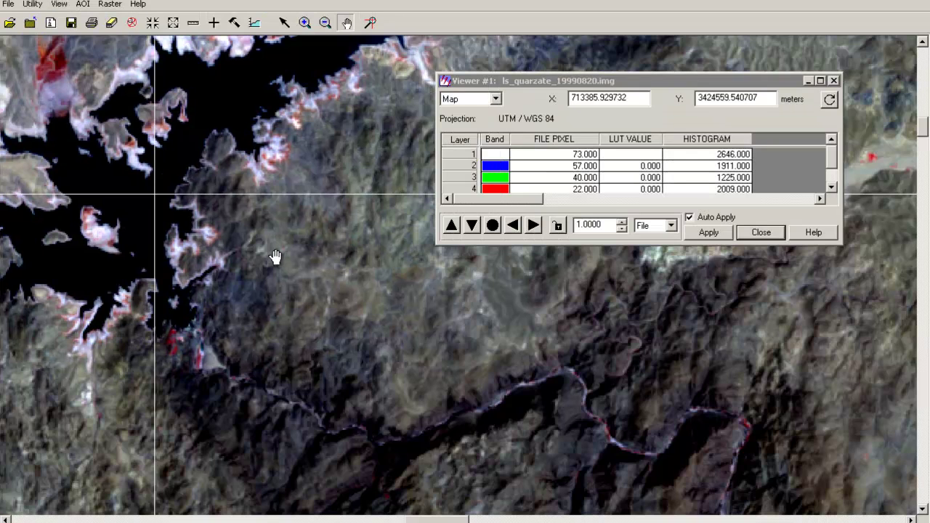
{"action": "left_click_drag", "start_coordinate": [245, 228], "coordinate": [302, 320]}
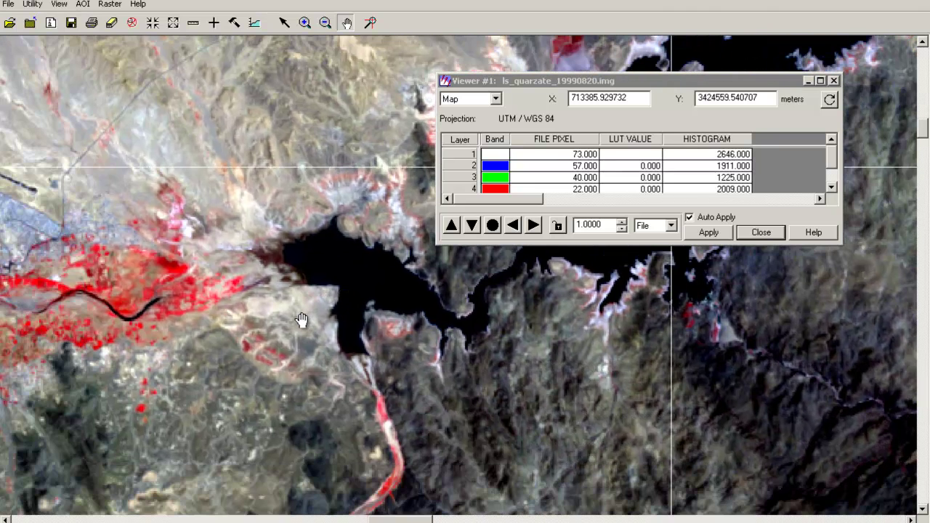
Return to the dos_correction.gmd model and move the output raster symbol slightly lower in the diagram
{"action": "key", "text": "alt+Tab"}
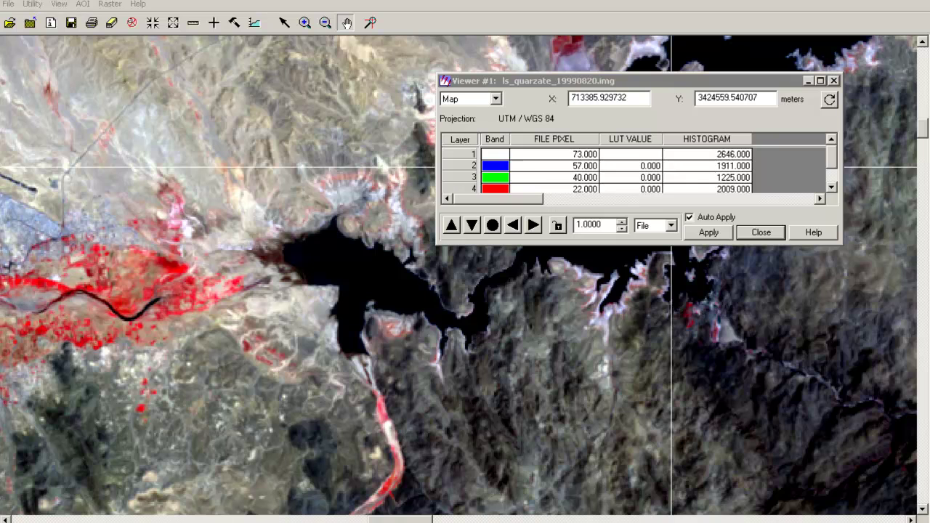
{"action": "left_click_drag", "start_coordinate": [564, 337], "coordinate": [567, 354]}
{"action": "left_click", "coordinate": [696, 352]}
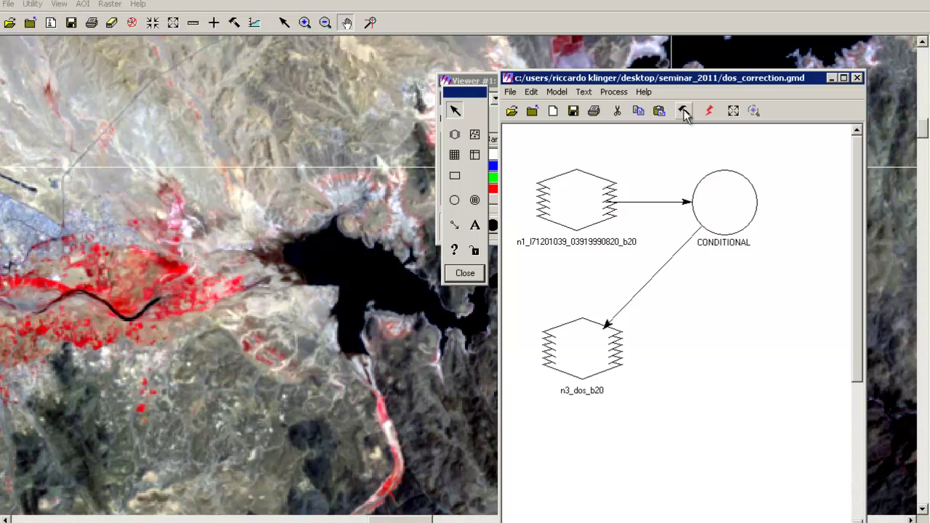